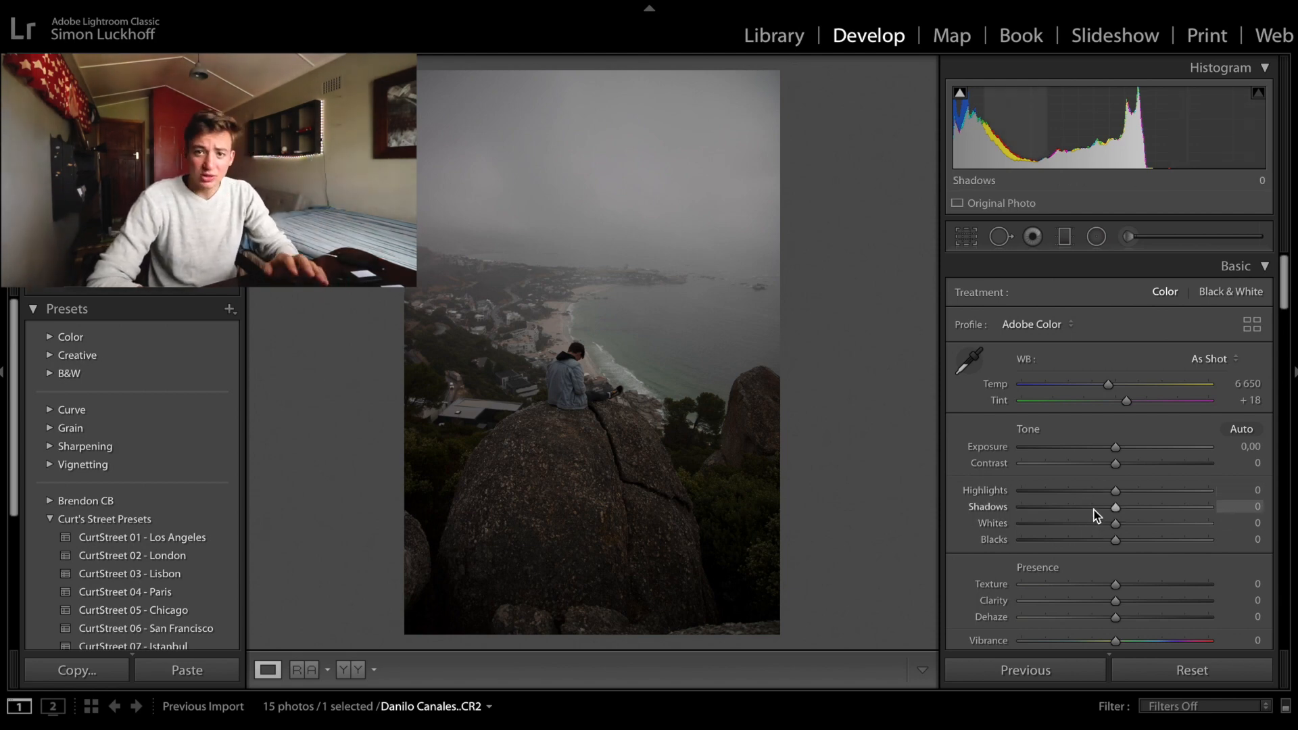
- Set exposure to +0,85, highlights −62, shadows +78, whites +41, blacks −26, clarity +21 and vibrance +16
left_click_drag(1095, 509, 1190, 508)
left_click_drag(1116, 491, 1058, 496)
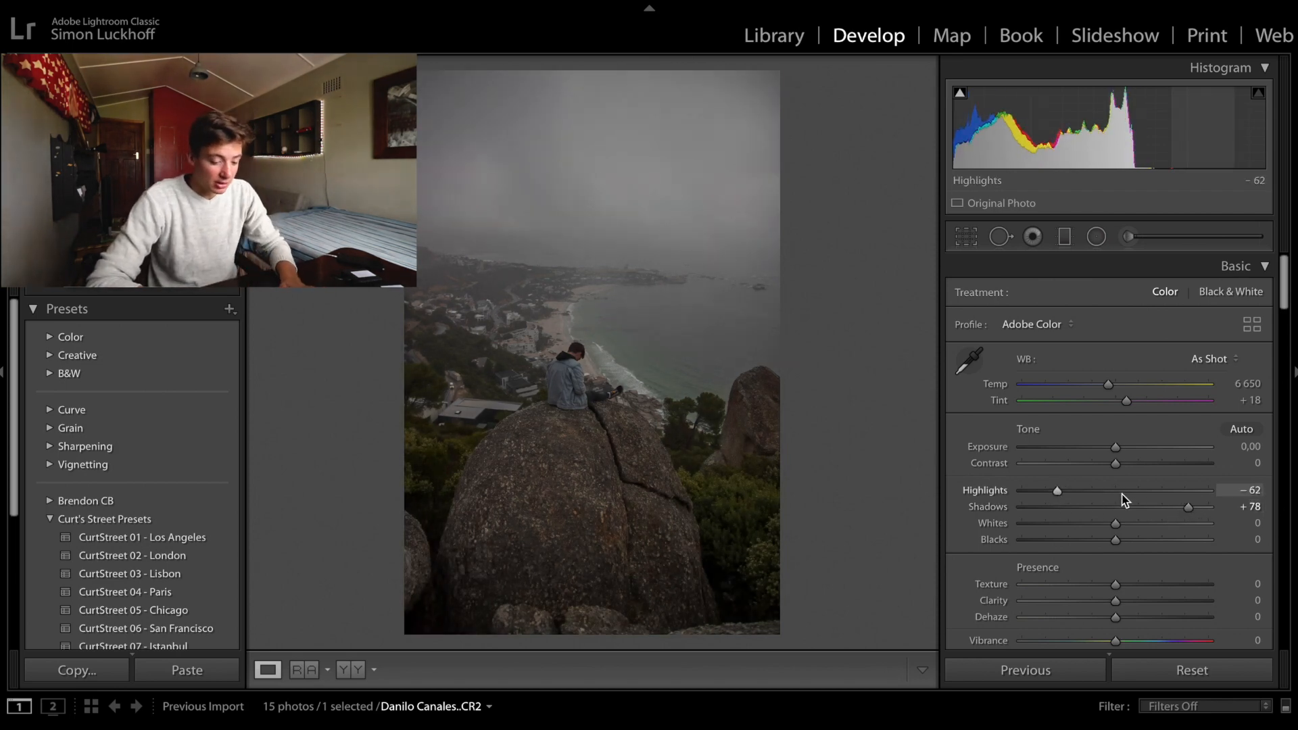
left_click_drag(1115, 447, 1130, 448)
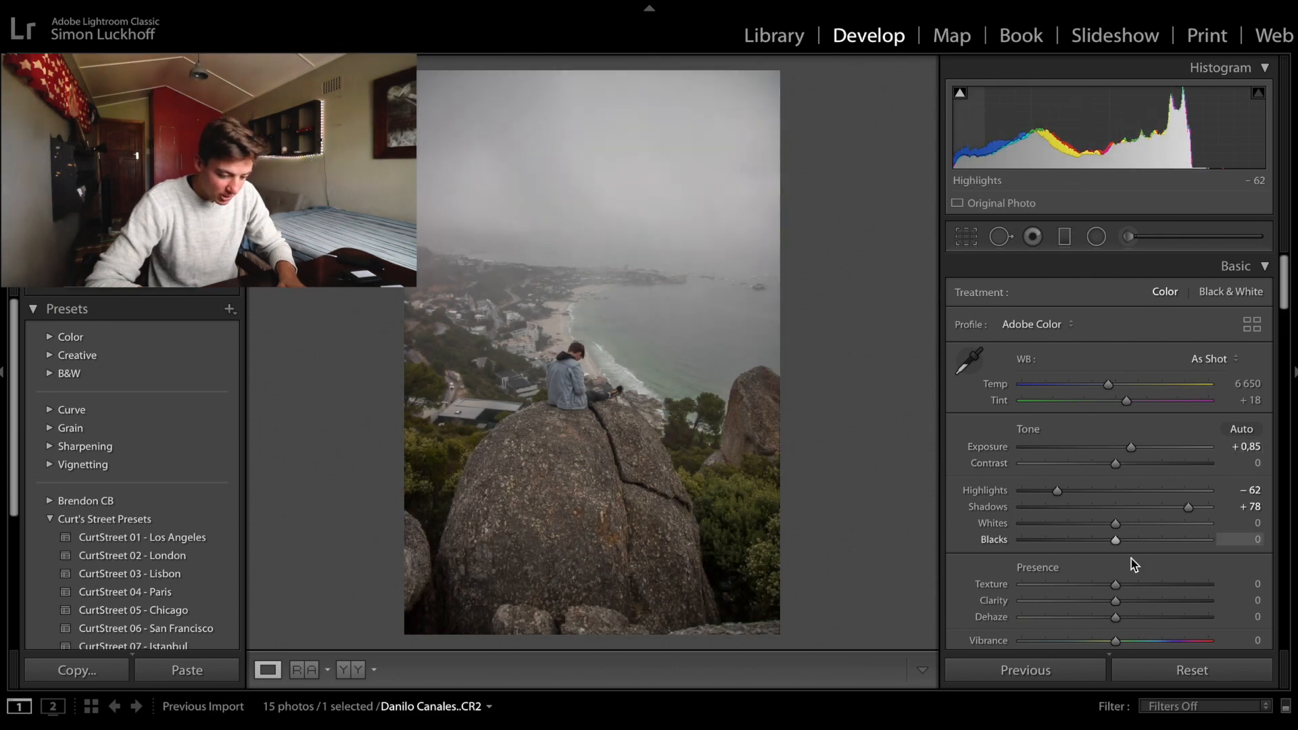
left_click_drag(1137, 524, 1093, 541)
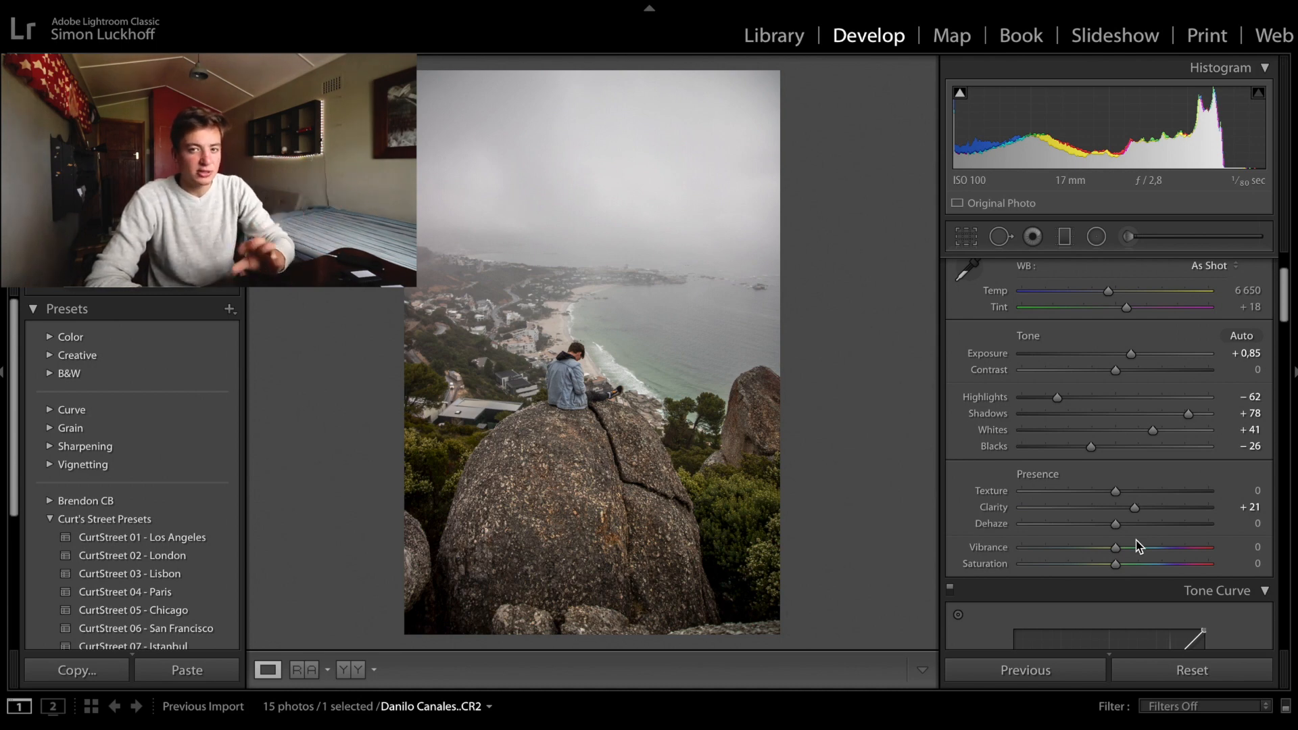
left_click(1132, 548)
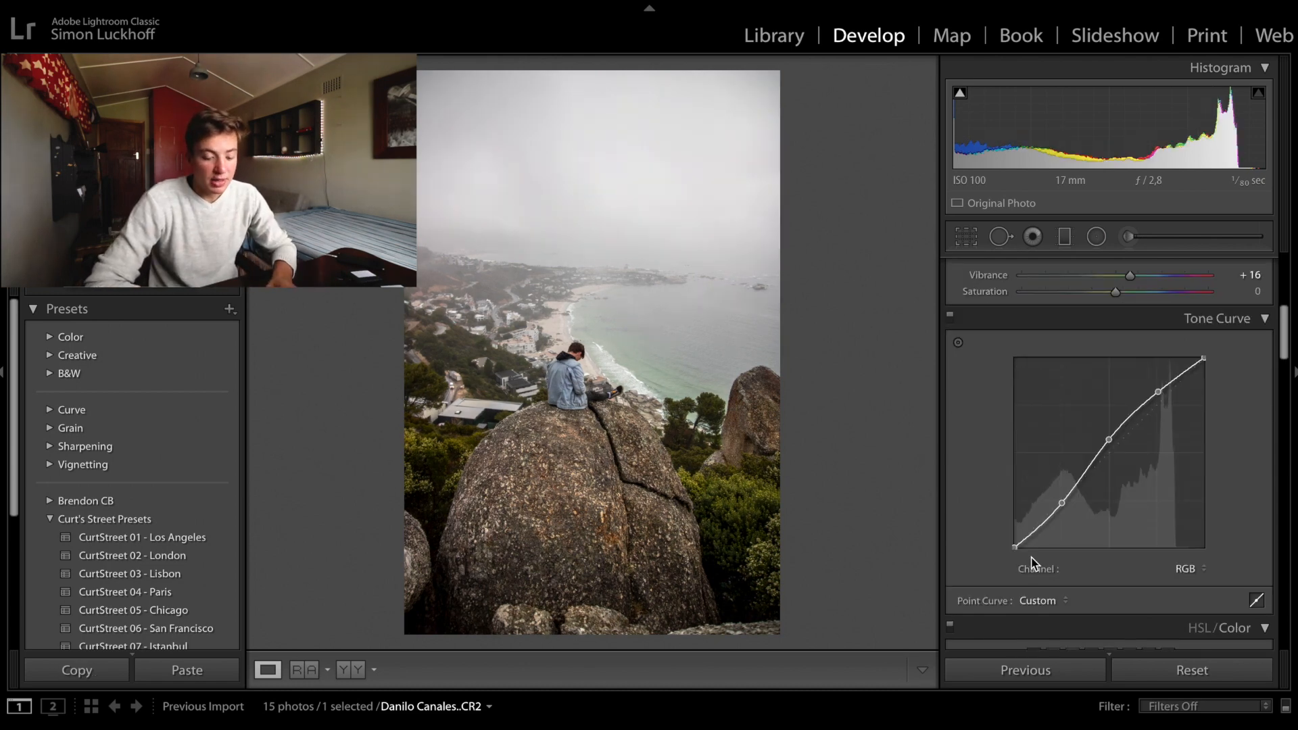
- Lift the black point of the RGB tone curve and add points along the curve to hold a soft S-shape
left_click_drag(1015, 546, 959, 420)
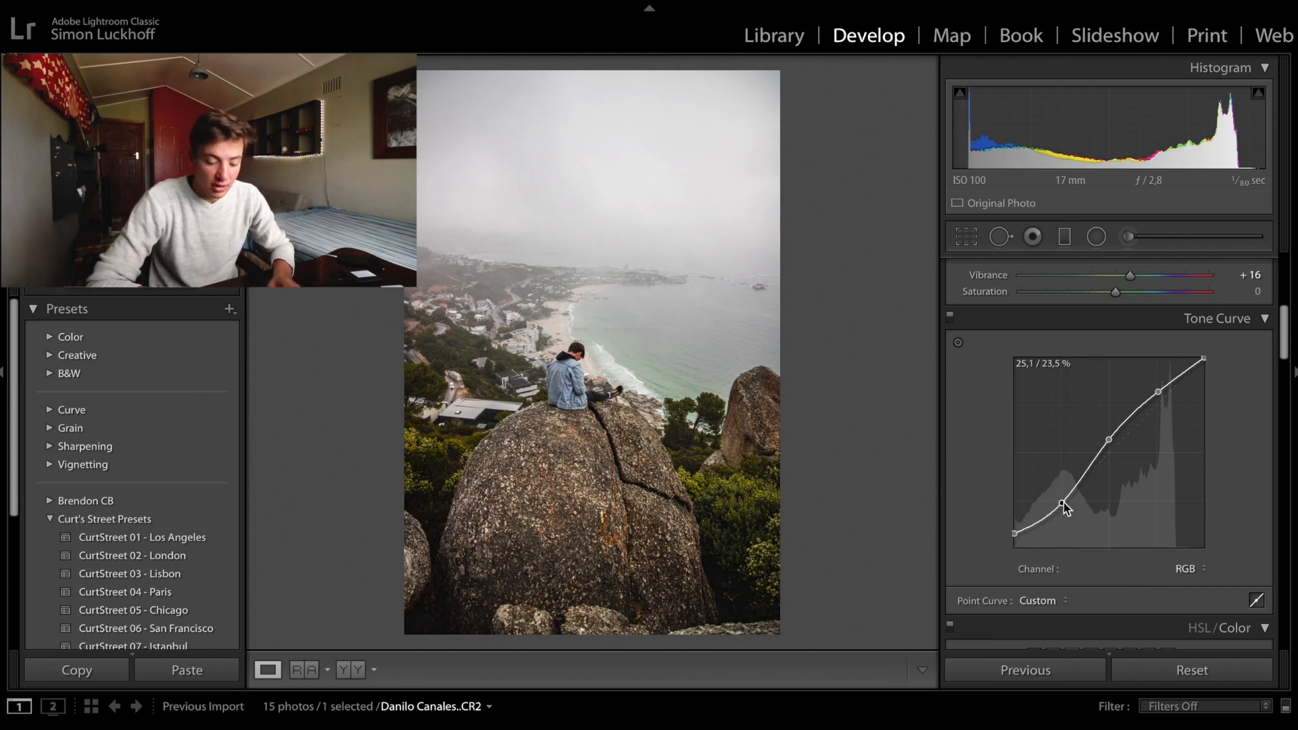
left_click_drag(1063, 505, 1036, 522)
left_click_drag(1062, 499, 1063, 489)
left_click_drag(1082, 469, 1089, 488)
left_click_drag(1132, 414, 1138, 441)
left_click_drag(1181, 373, 1192, 397)
- Compare the photo with the tone curve adjustment disabled and enabled
left_click(950, 317)
left_click(950, 317)
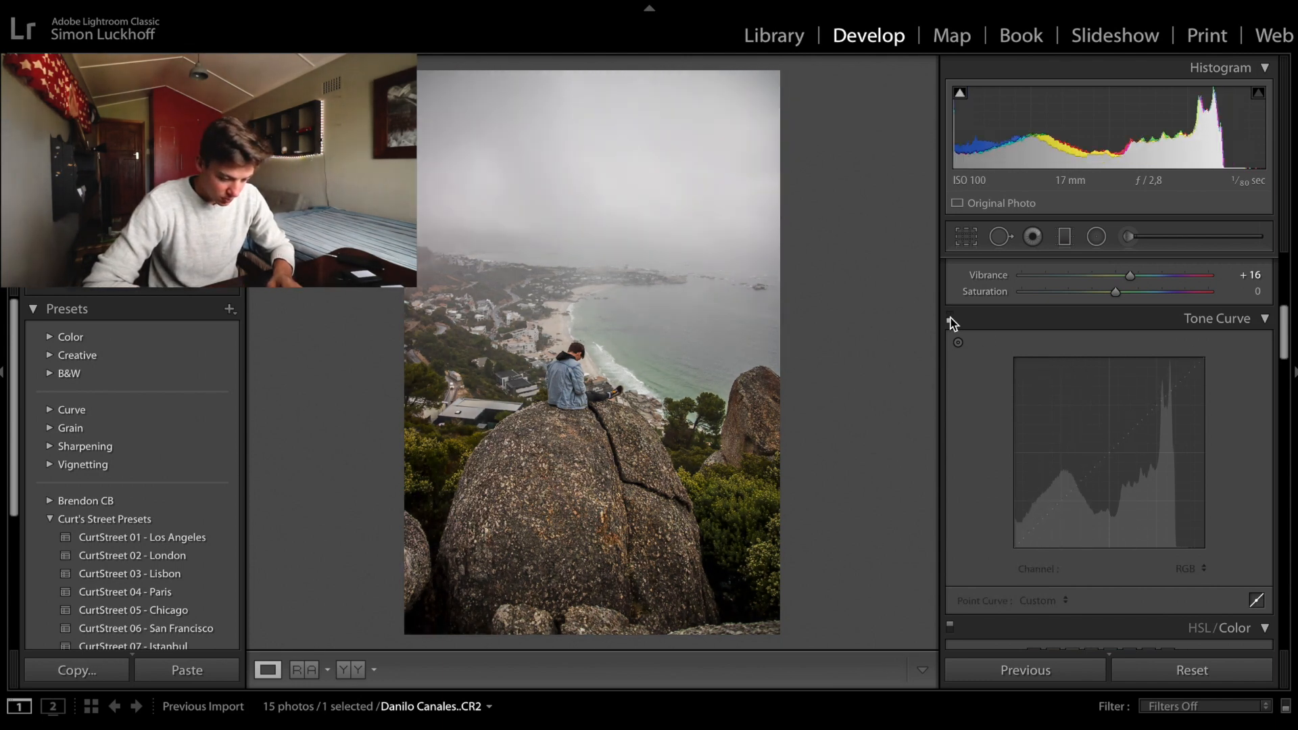
left_click(950, 316)
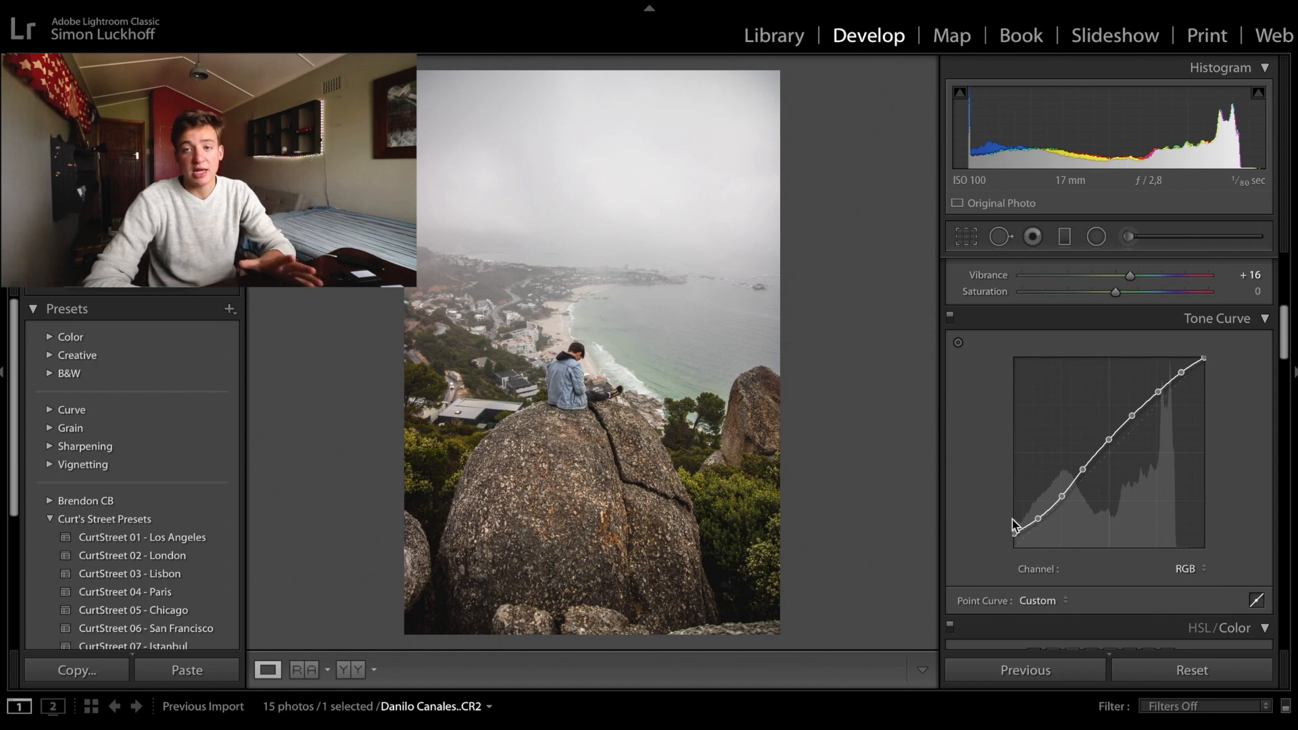
- Darken the photo's edges with a post-crop vignetting amount of −16
scroll(1109, 467, "down", 10)
left_click_drag(1115, 466, 1105, 465)
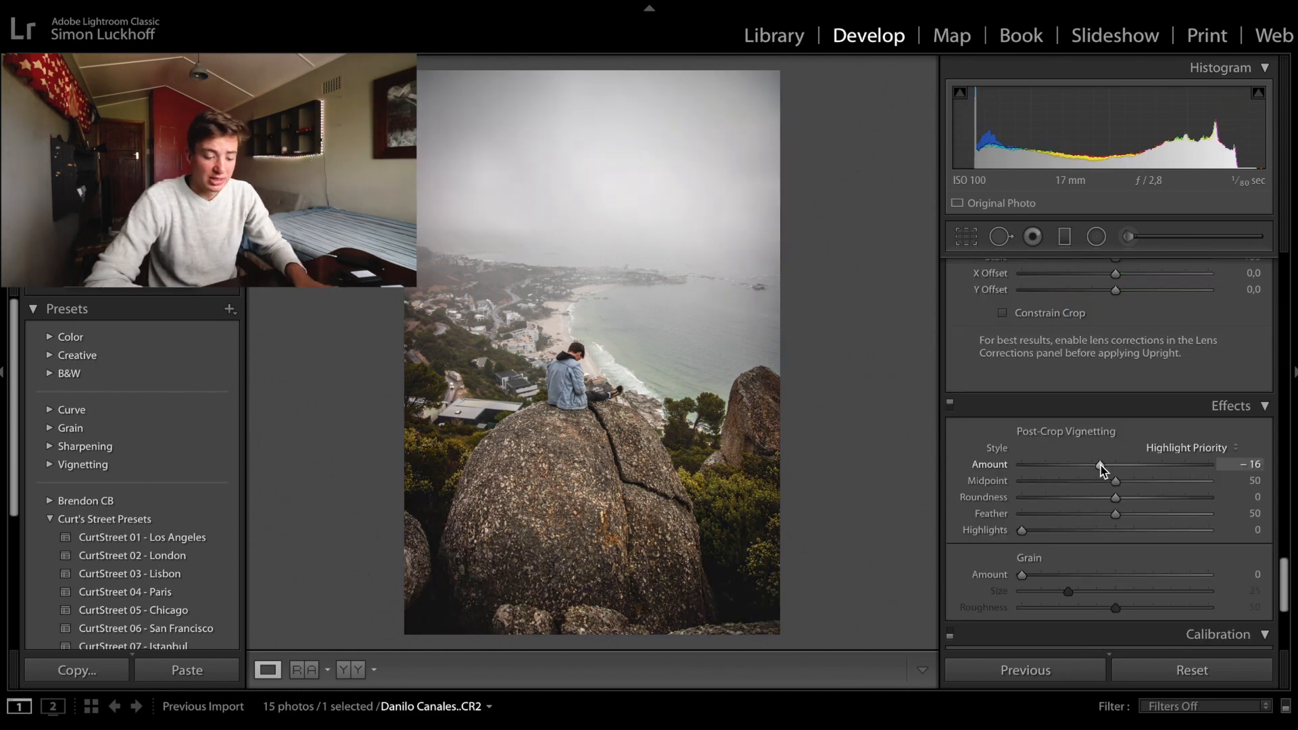
- Give the highlights a warm split tone with hue 46 and saturation 13
scroll(1055, 378, "up", 5)
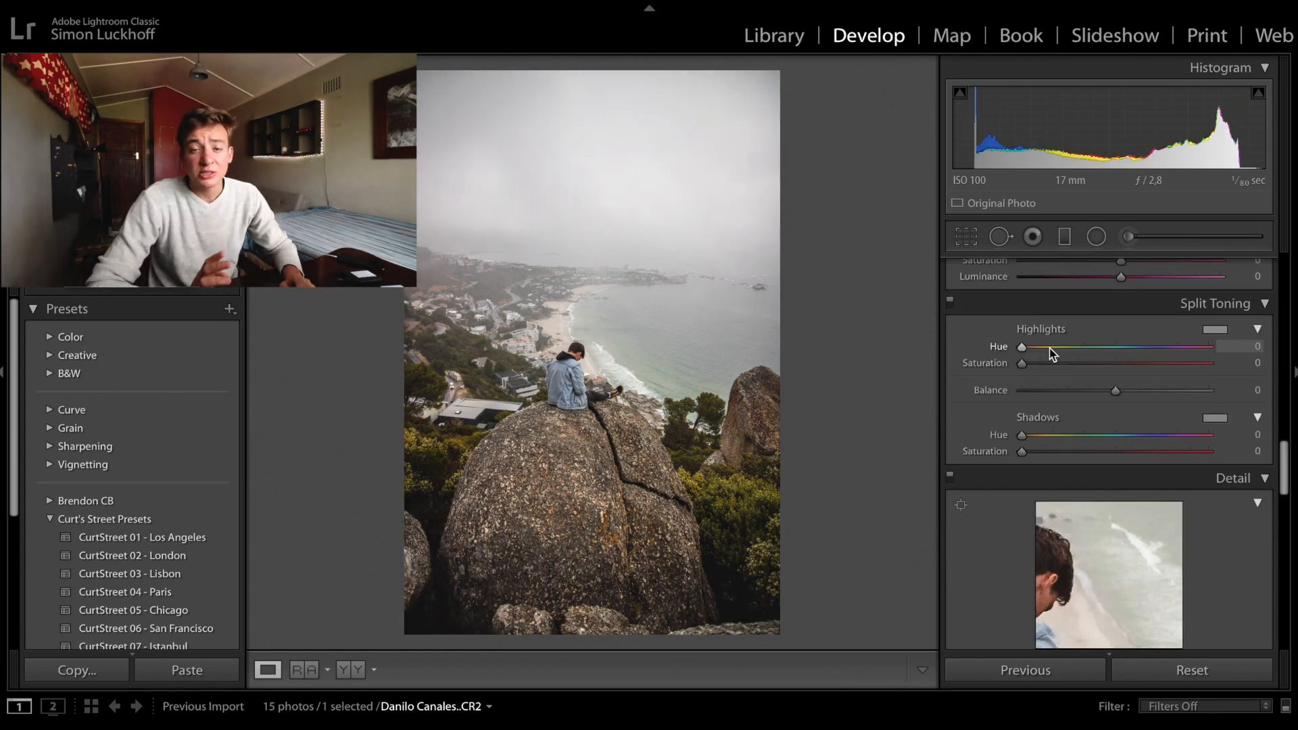
left_click(1044, 347, "alt")
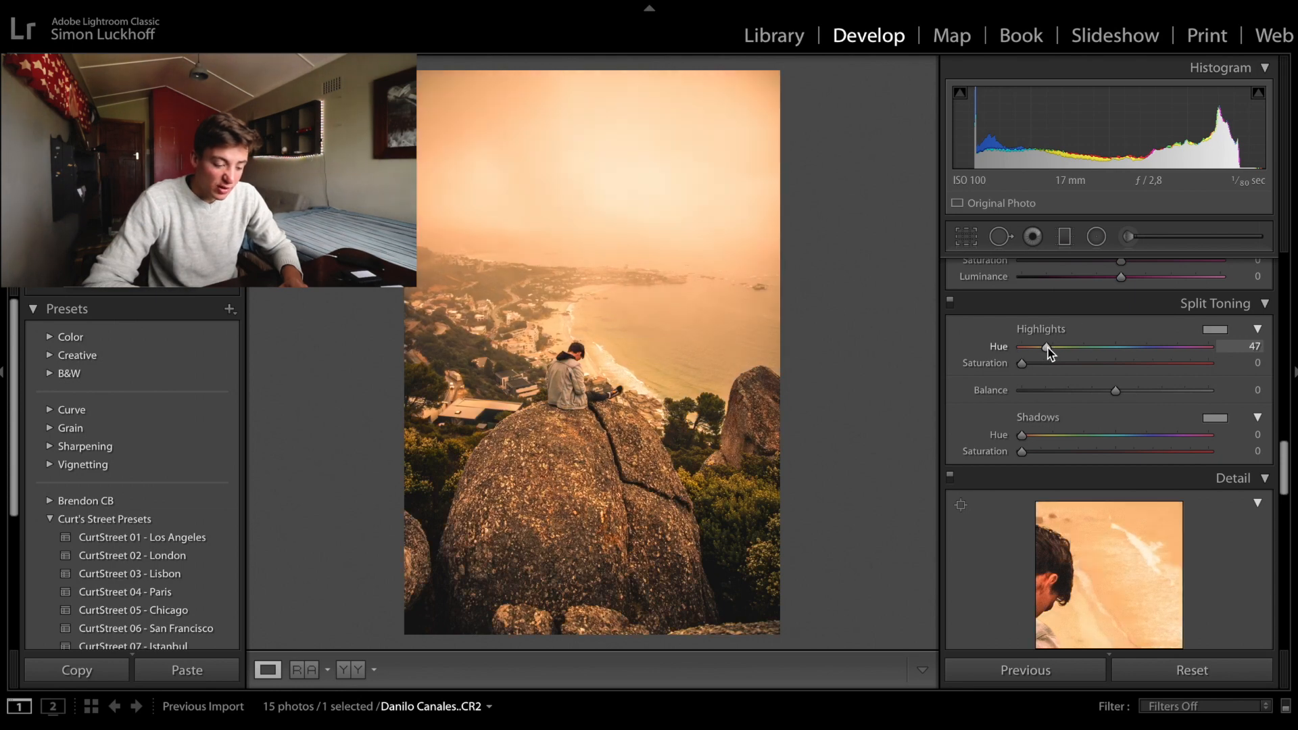
left_click_drag(1043, 350, 1047, 351)
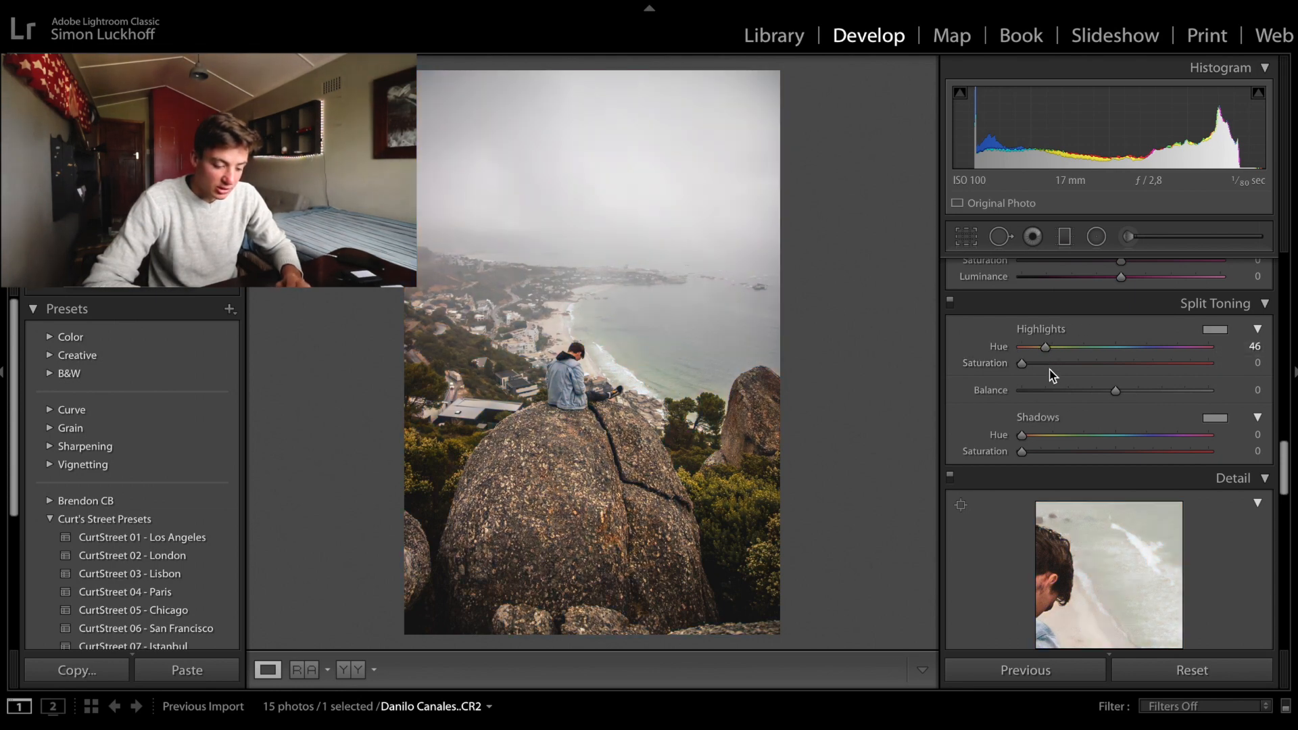
left_click(1045, 365)
left_click_drag(1045, 365, 1047, 366)
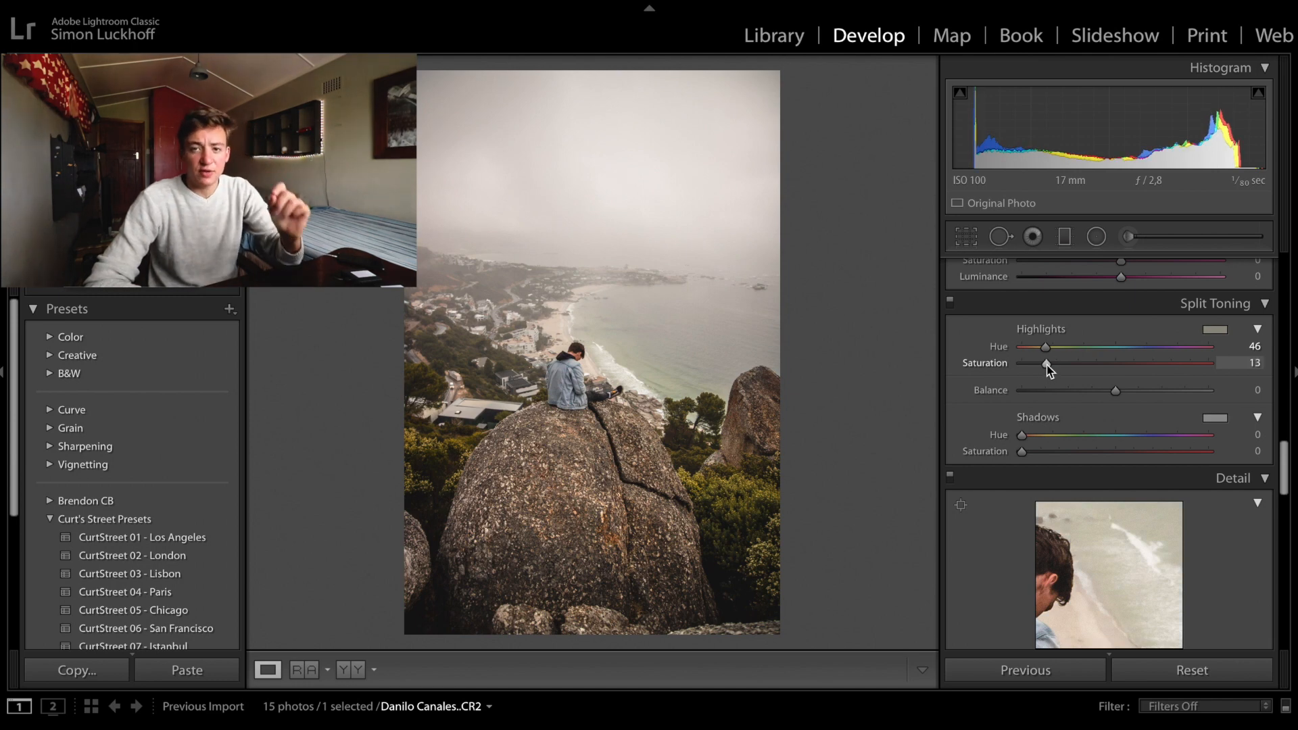
- Paint an Adjustment Brush mask over the person sitting on the boulder, keeping the toolbar displayed
scroll(1089, 379, "up", 3)
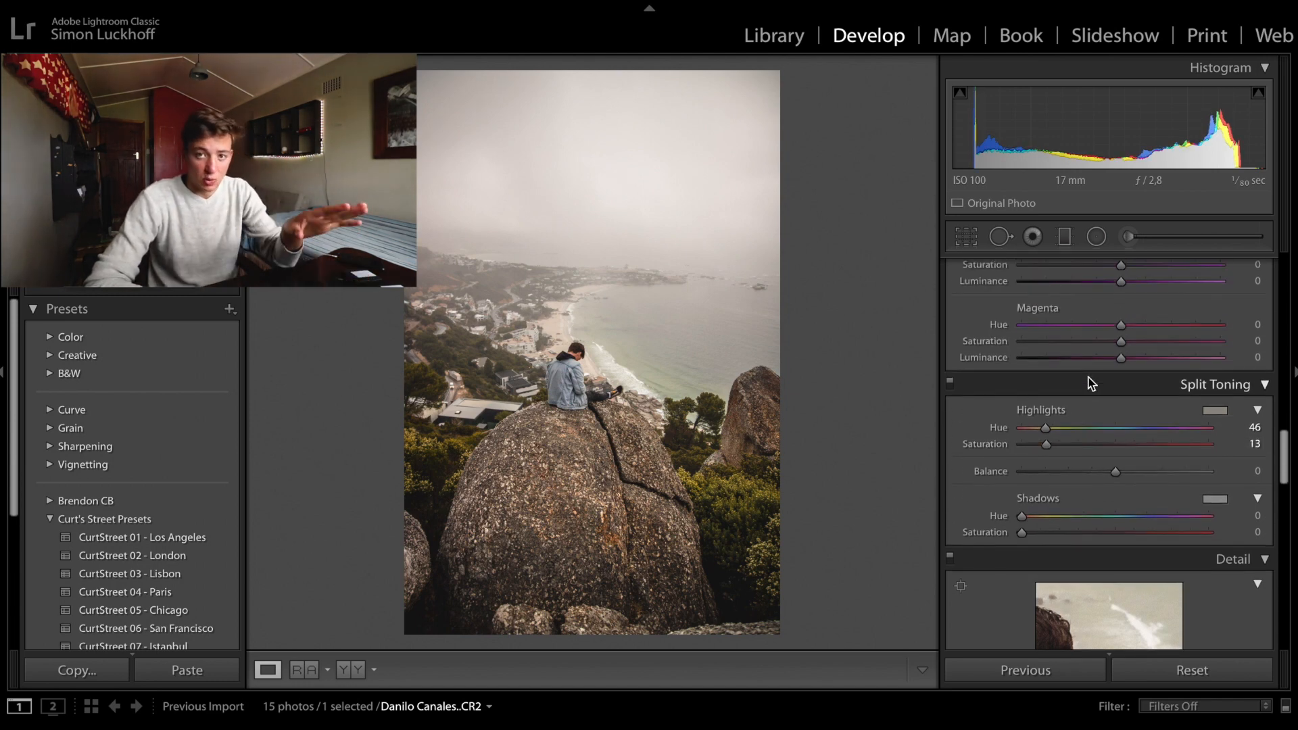
scroll(1091, 383, "up", 5)
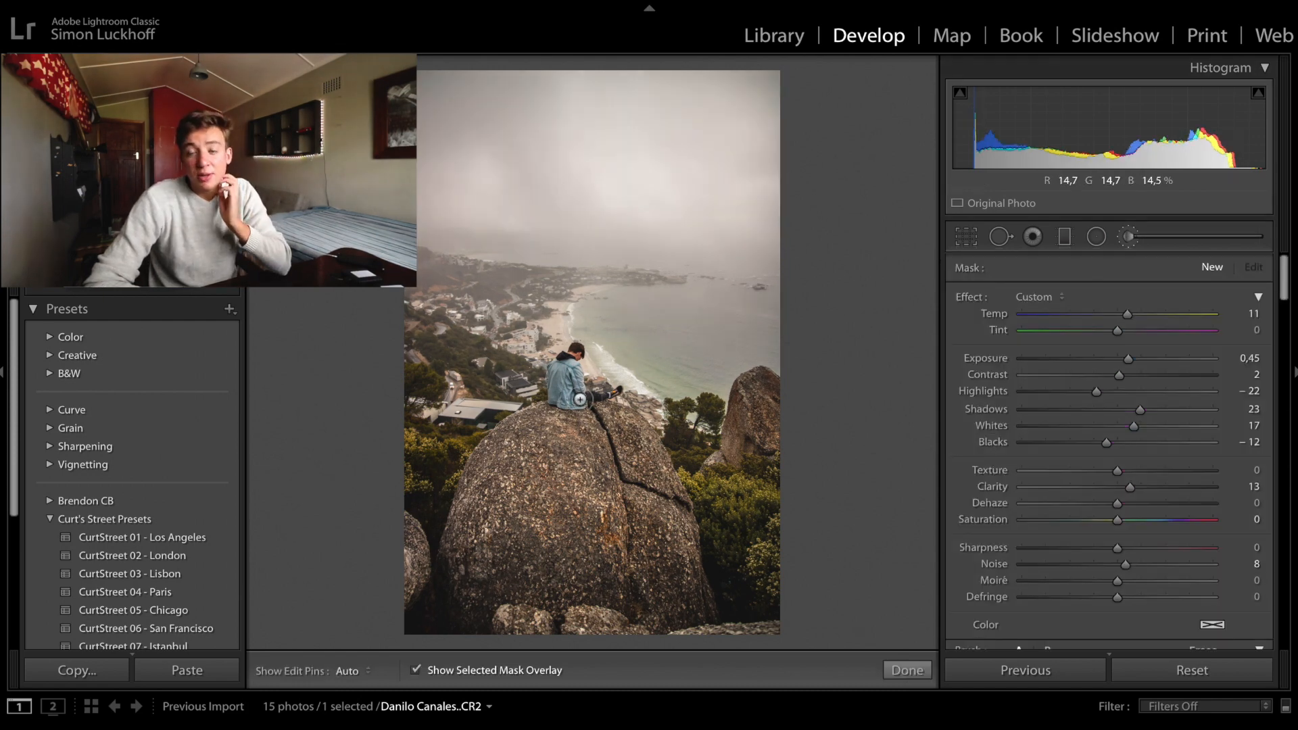
mouse_move(570, 399)
left_mouse_down()
mouse_move(611, 386)
mouse_move(640, 400)
mouse_move(574, 428)
left_mouse_up()
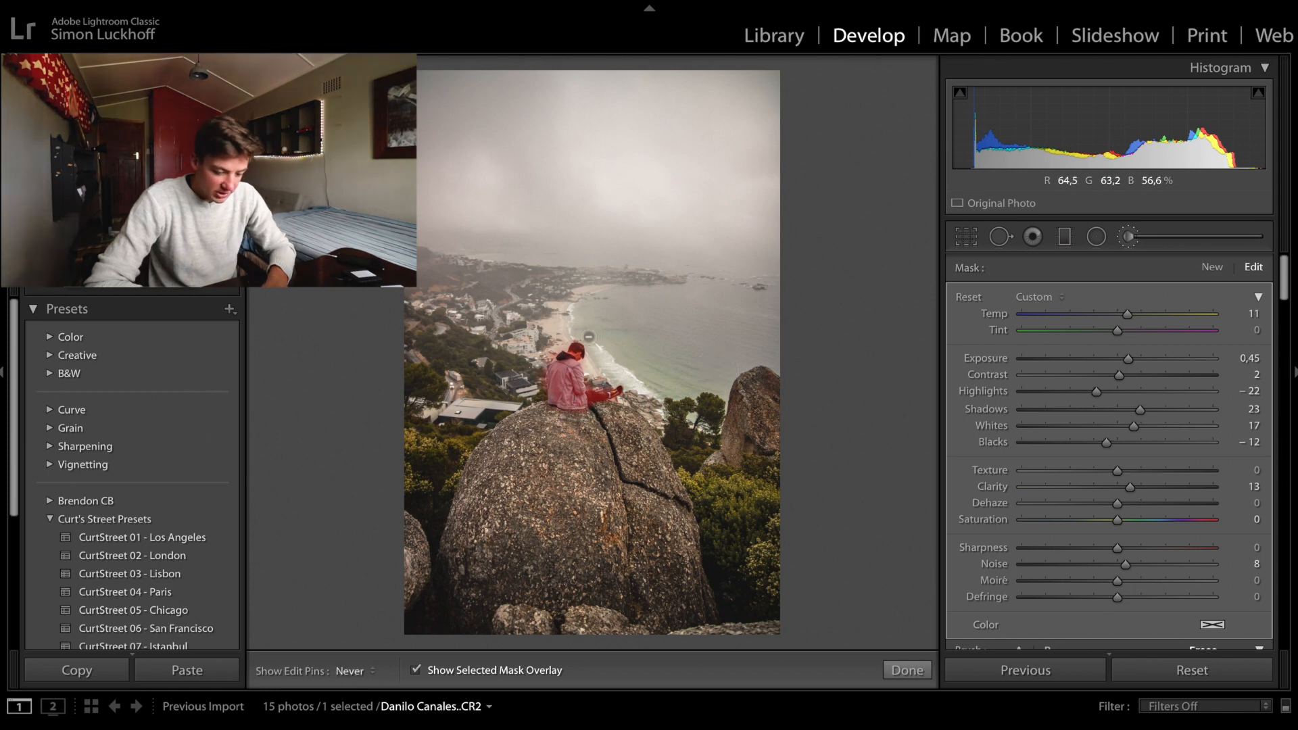
key("t")
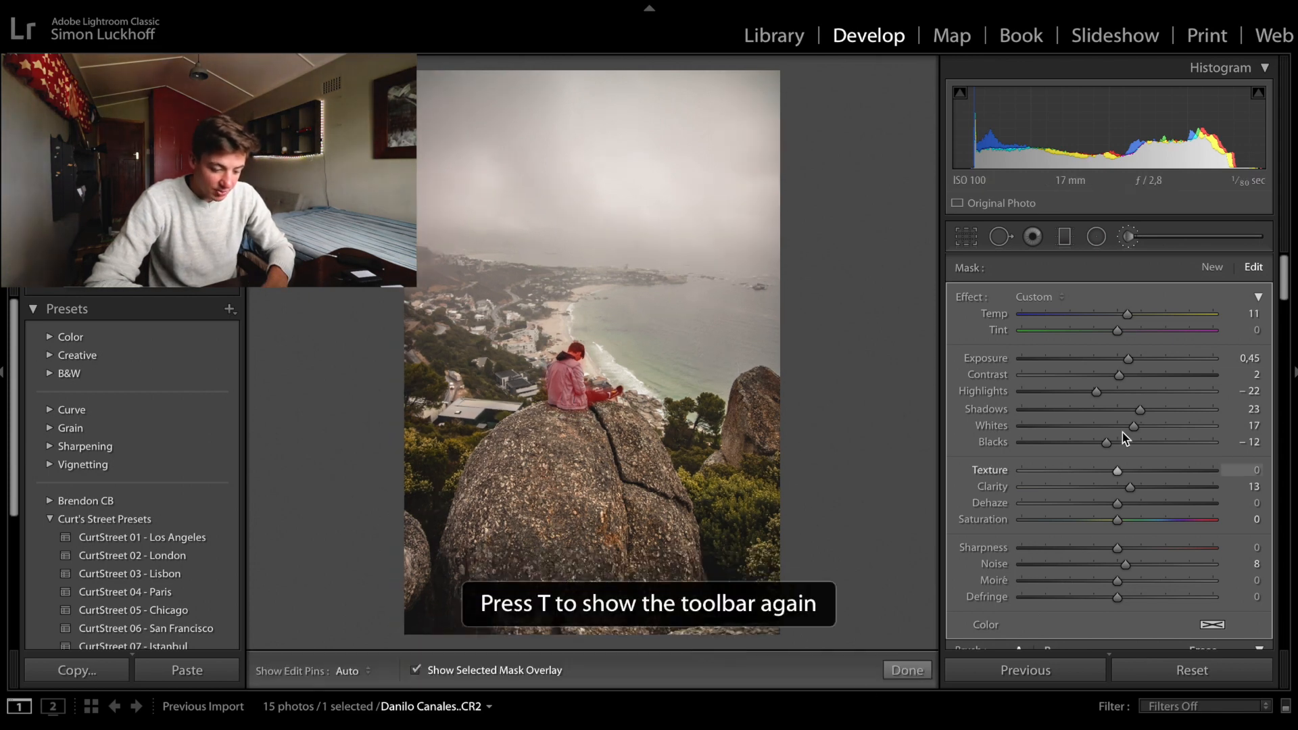
key("t")
- Hide the mask overlay, set the brushed area's exposure to 0,34 and shadows to 51, and finish the brush edit
key("o")
left_click_drag(1129, 359, 1133, 359)
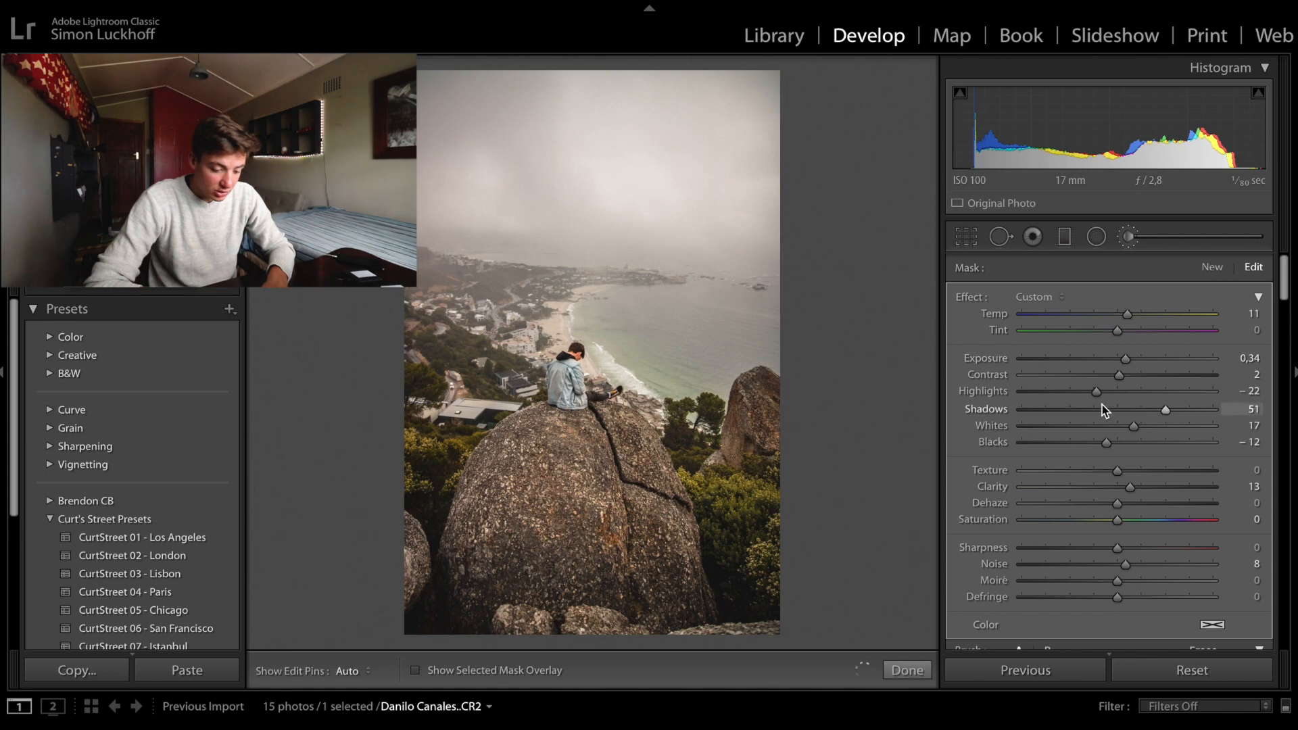
key("k")
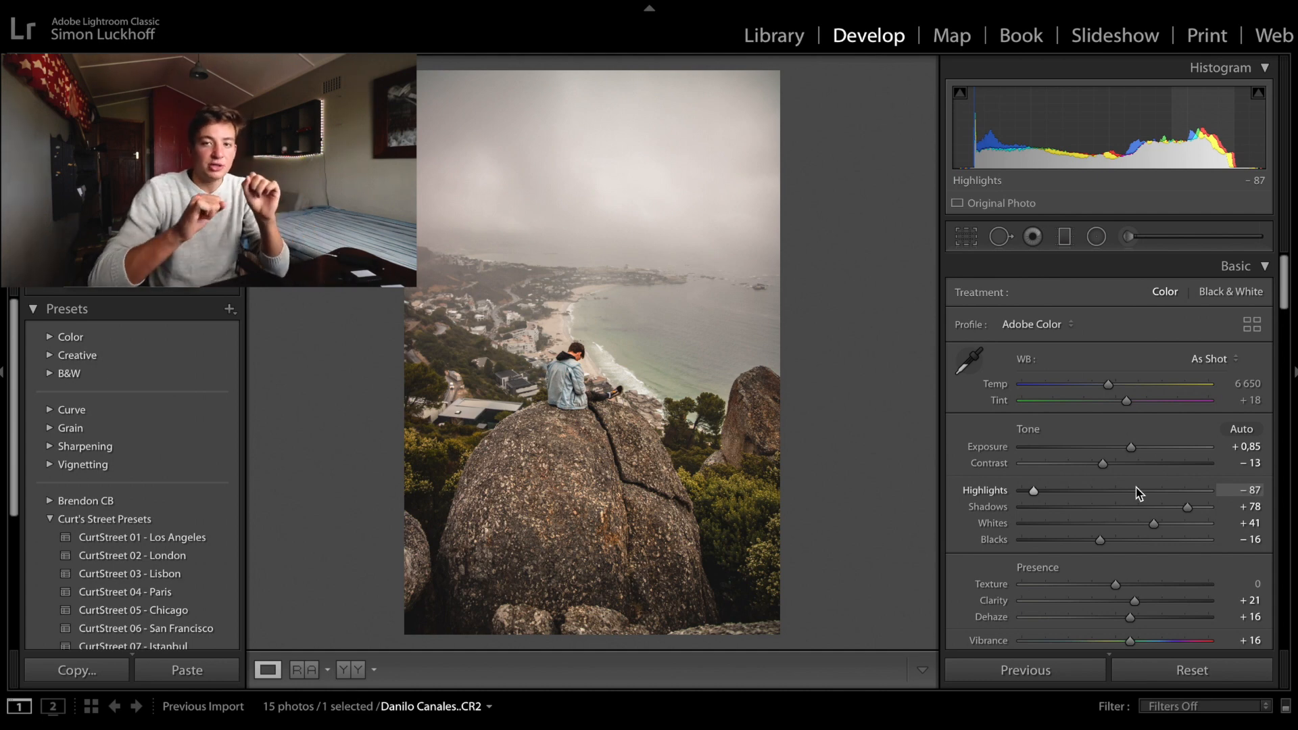
- Crop the boulder photo tighter by pulling the crop frame's right edge inward
left_click(974, 241)
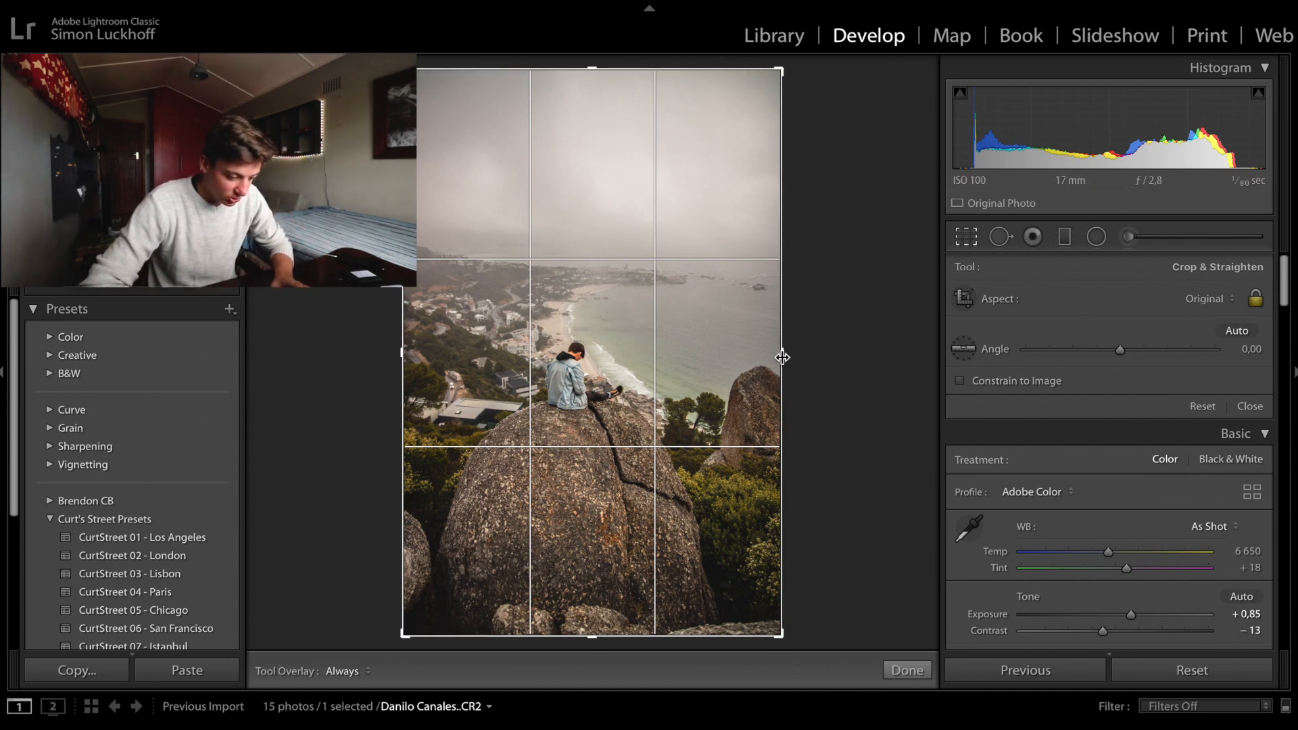
left_click_drag(782, 357, 752, 354)
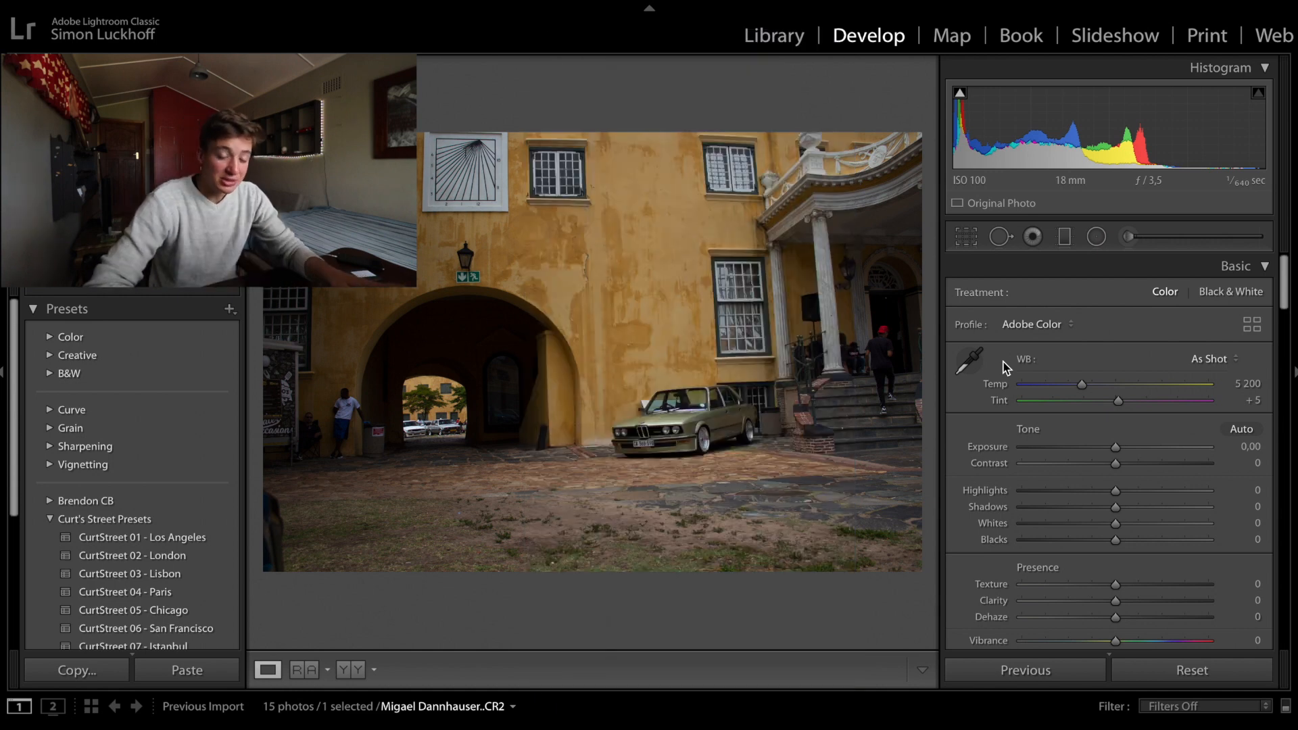
- Straighten the photo of the yellow building and car with a crop angle of 2,41
left_click(967, 236)
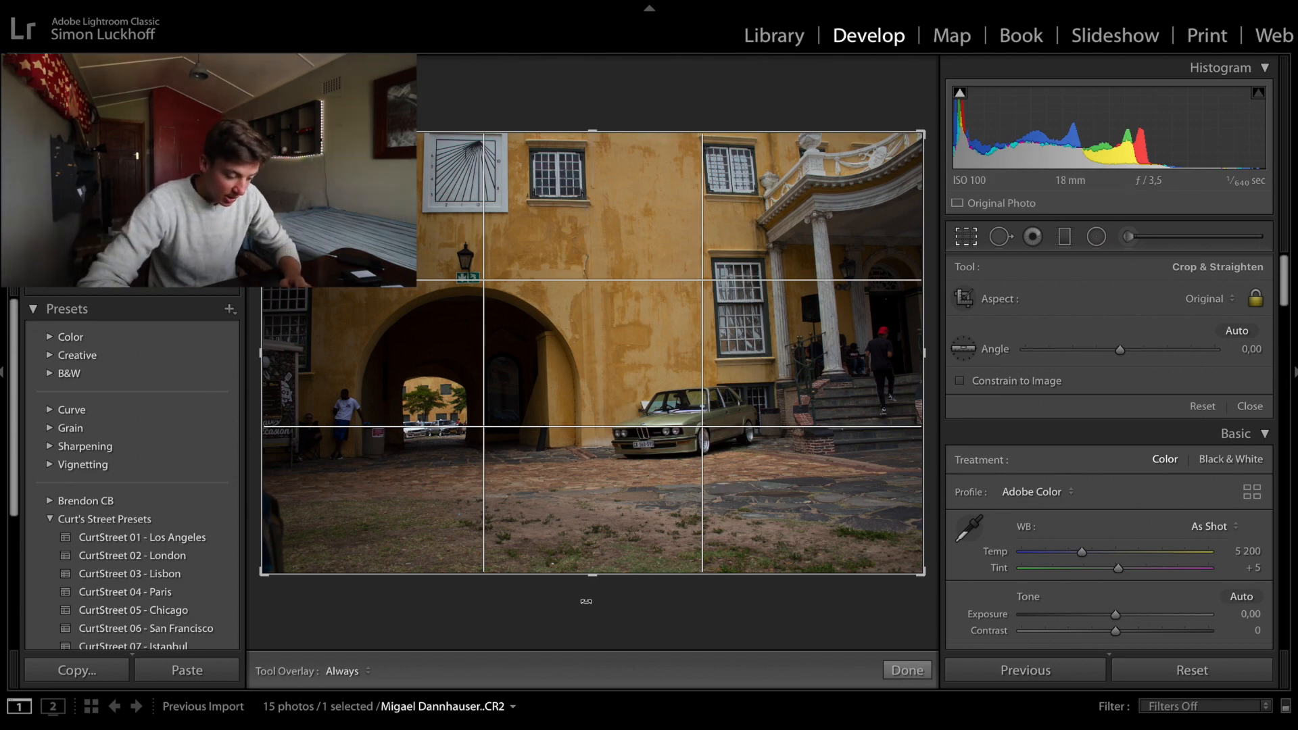
left_click_drag(598, 598, 587, 595)
key("Return")
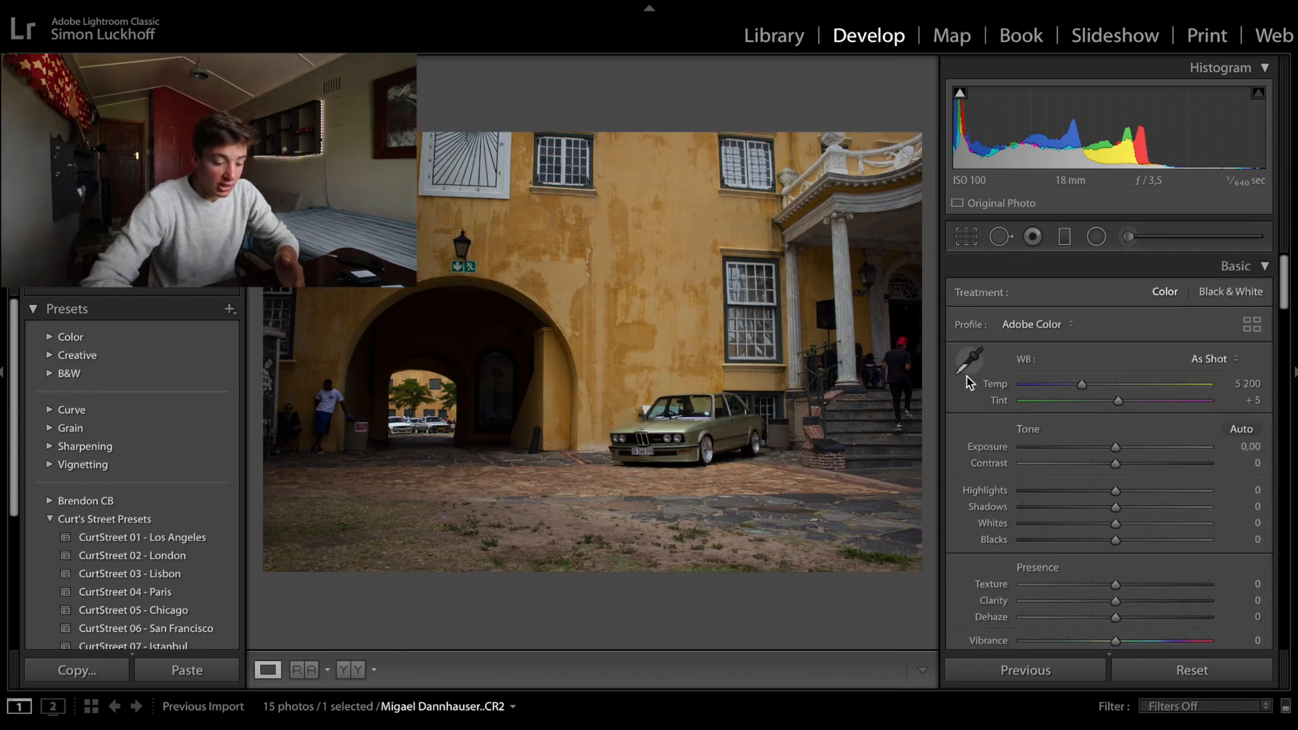
- Unlock the crop's aspect ratio, crop to a wider format around the archway and car, and refine the angle to 2,59
left_click(968, 241)
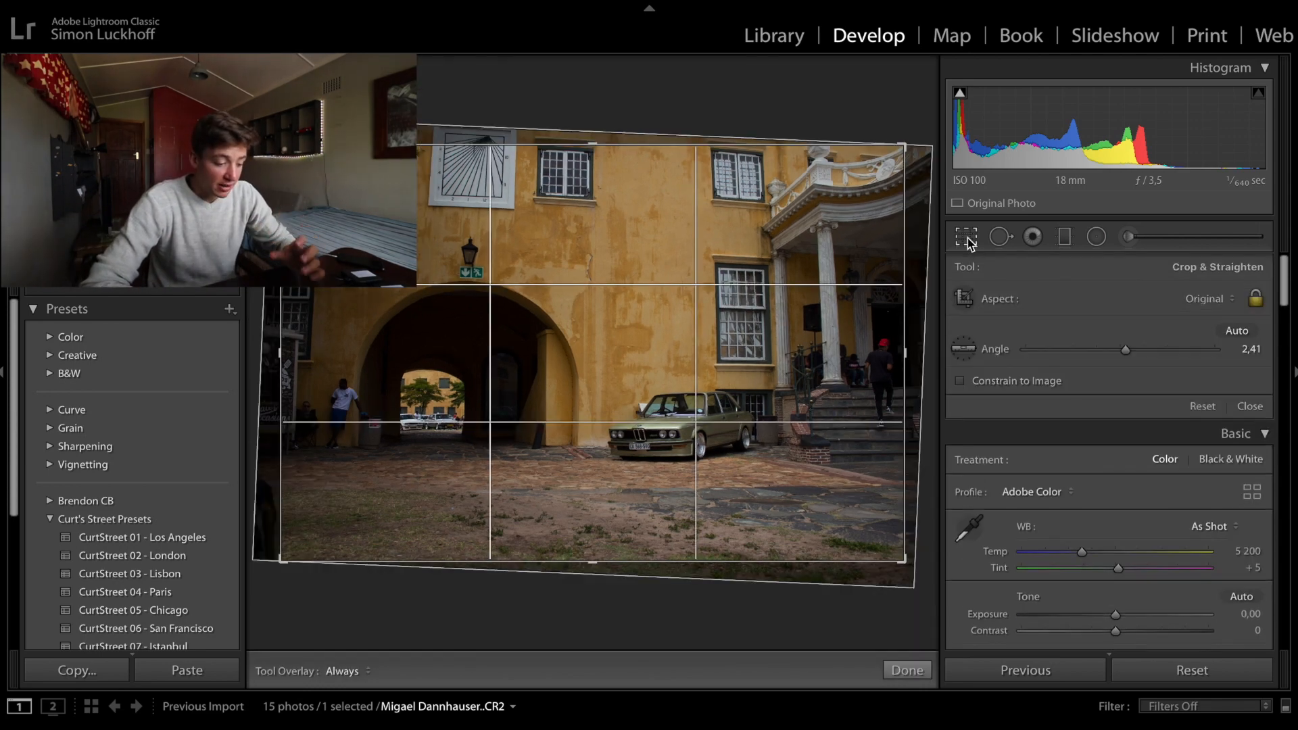
left_click_drag(905, 144, 835, 189)
left_click(1256, 298)
left_click_drag(351, 516, 339, 494)
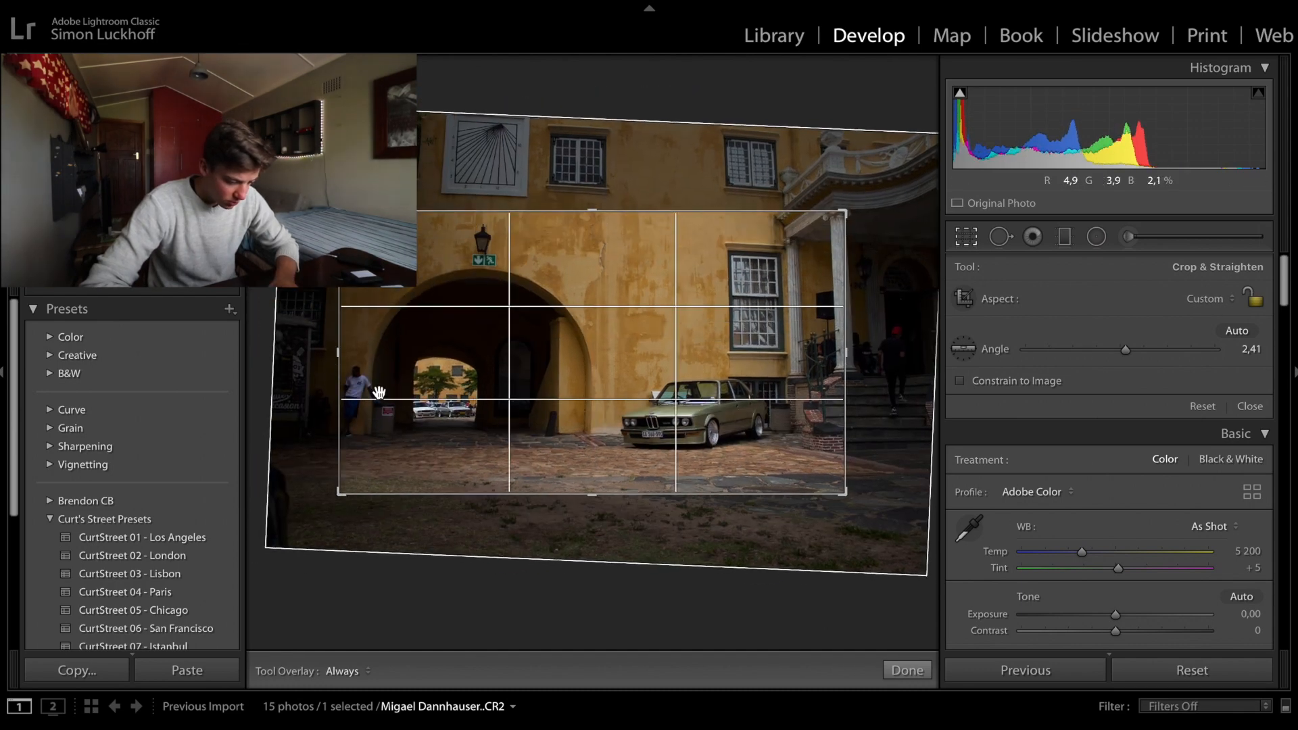
left_click_drag(339, 212, 313, 197)
key("Return")
key("r")
left_click_drag(869, 508, 890, 518)
key("Return")
- Review the cropped car photo in full-screen view and check its crop frame against the original image
key("f")
key("f")
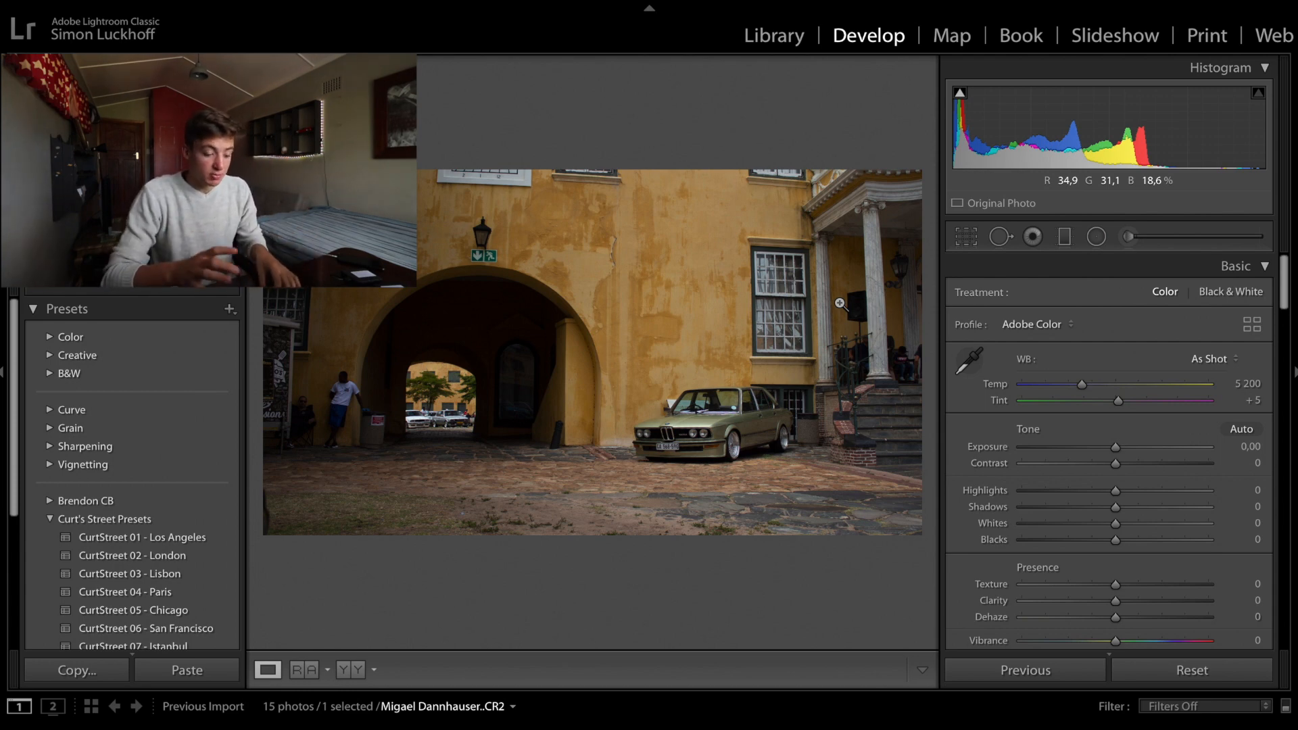
left_click(976, 244)
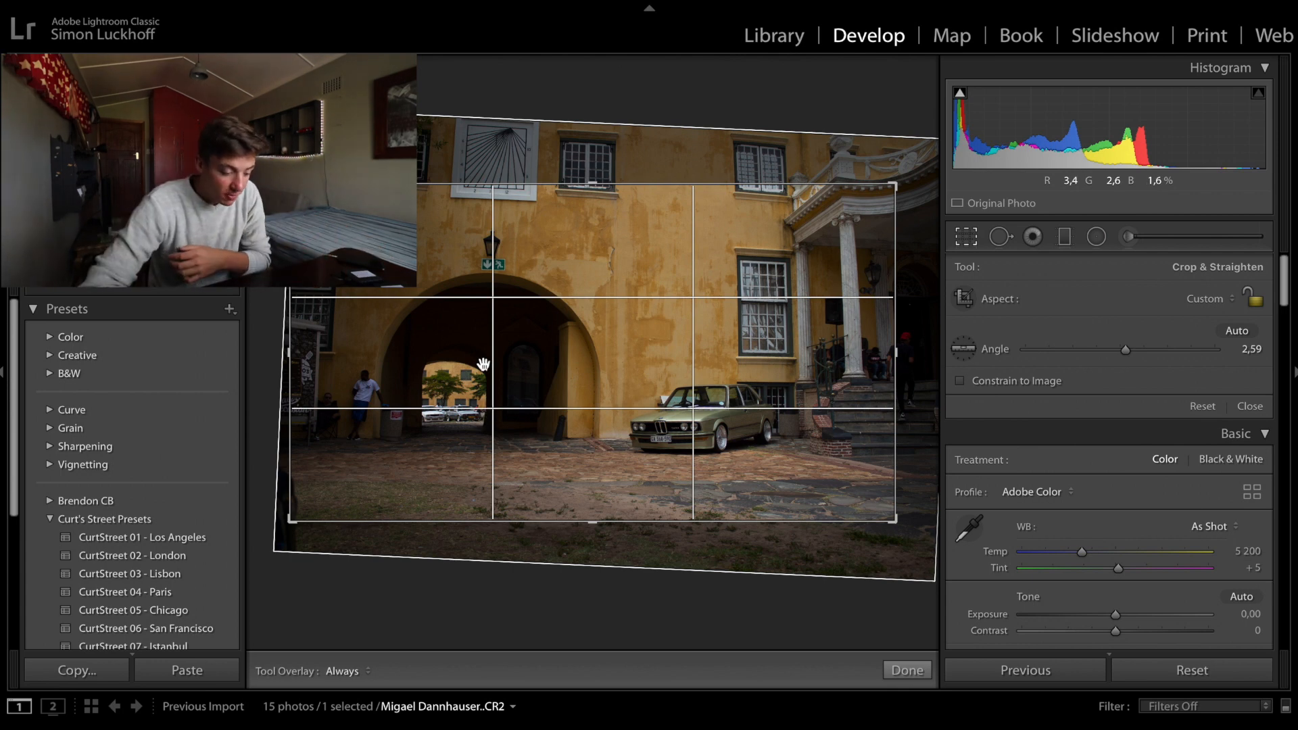
key("Return")
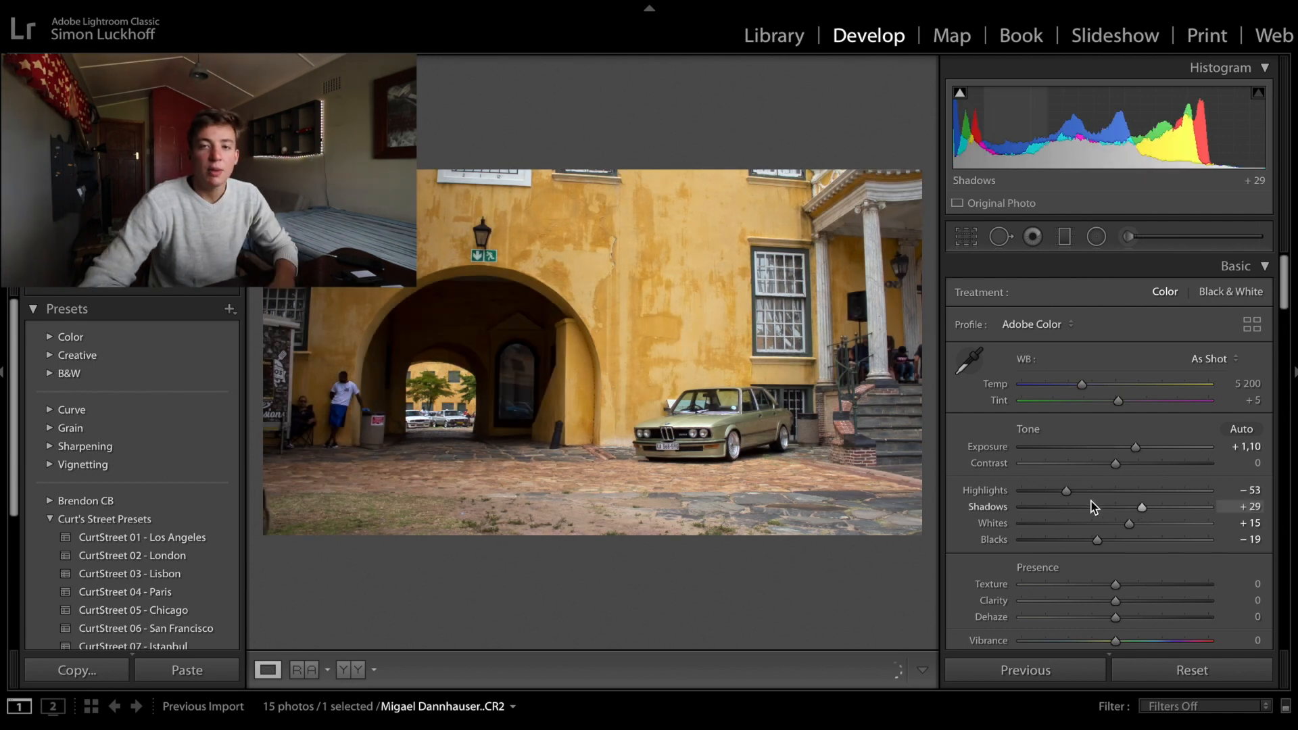
- Set the car photo's exposure to +1,10, highlights −70, shadows +29, whites +15 and blacks −19
left_click_drag(1066, 490, 1050, 491)
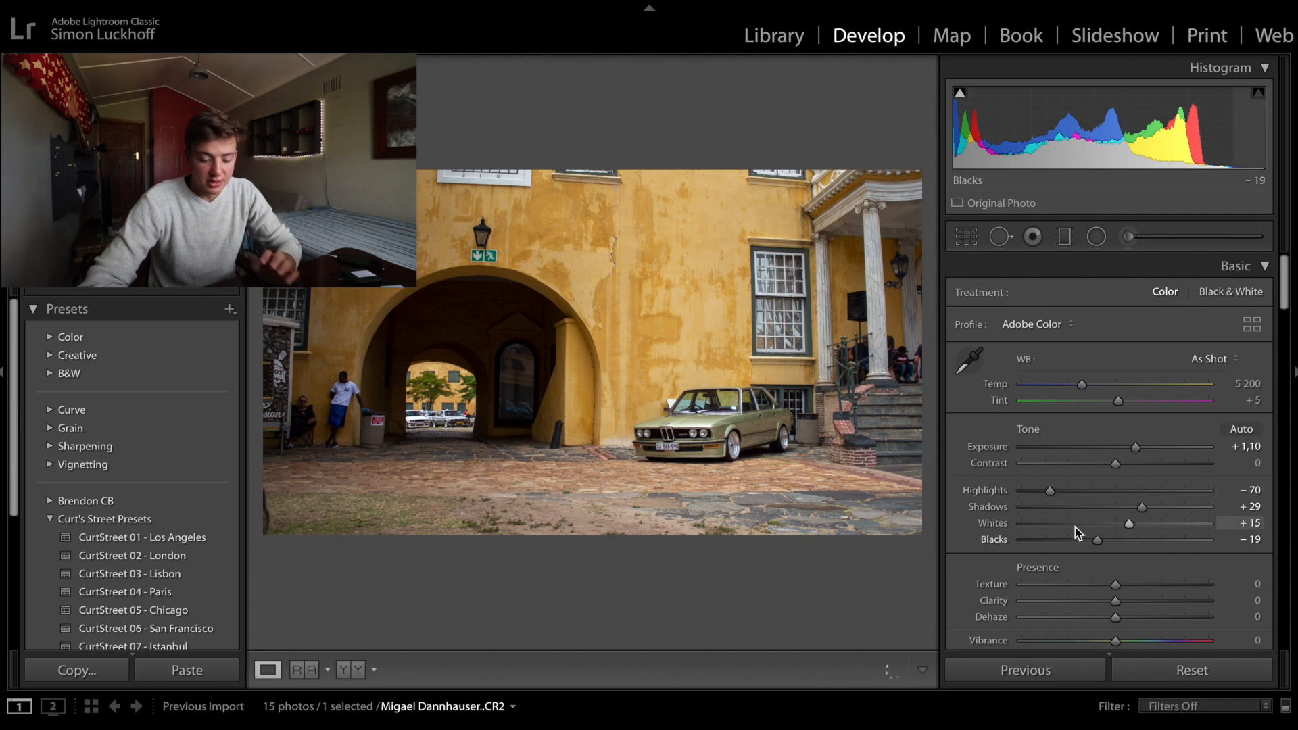
scroll(1084, 532, "down", 1)
scroll(1115, 439, "up", 1)
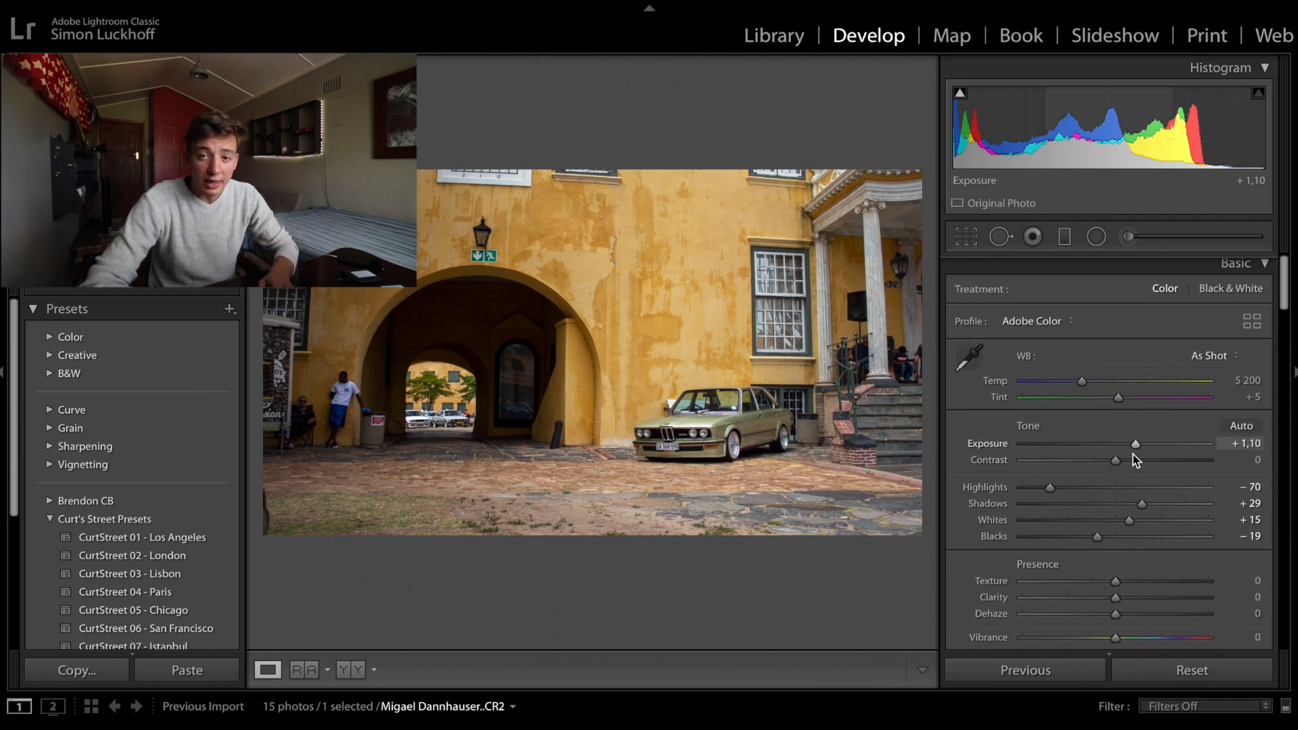
scroll(1133, 469, "up", 1)
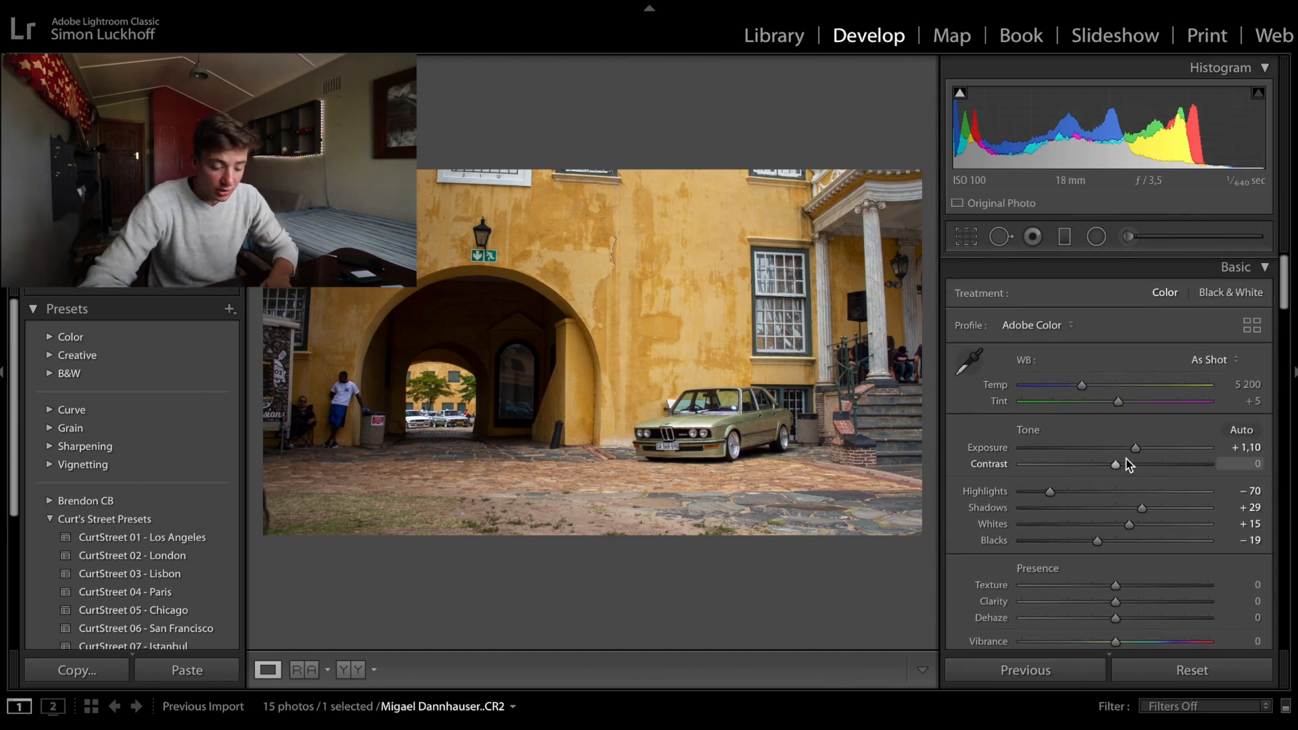
- Set clarity to +10 and shape the RGB tone curve into an S-curve with lifted blacks and a slightly lowered midpoint
scroll(1039, 507, "down", 1)
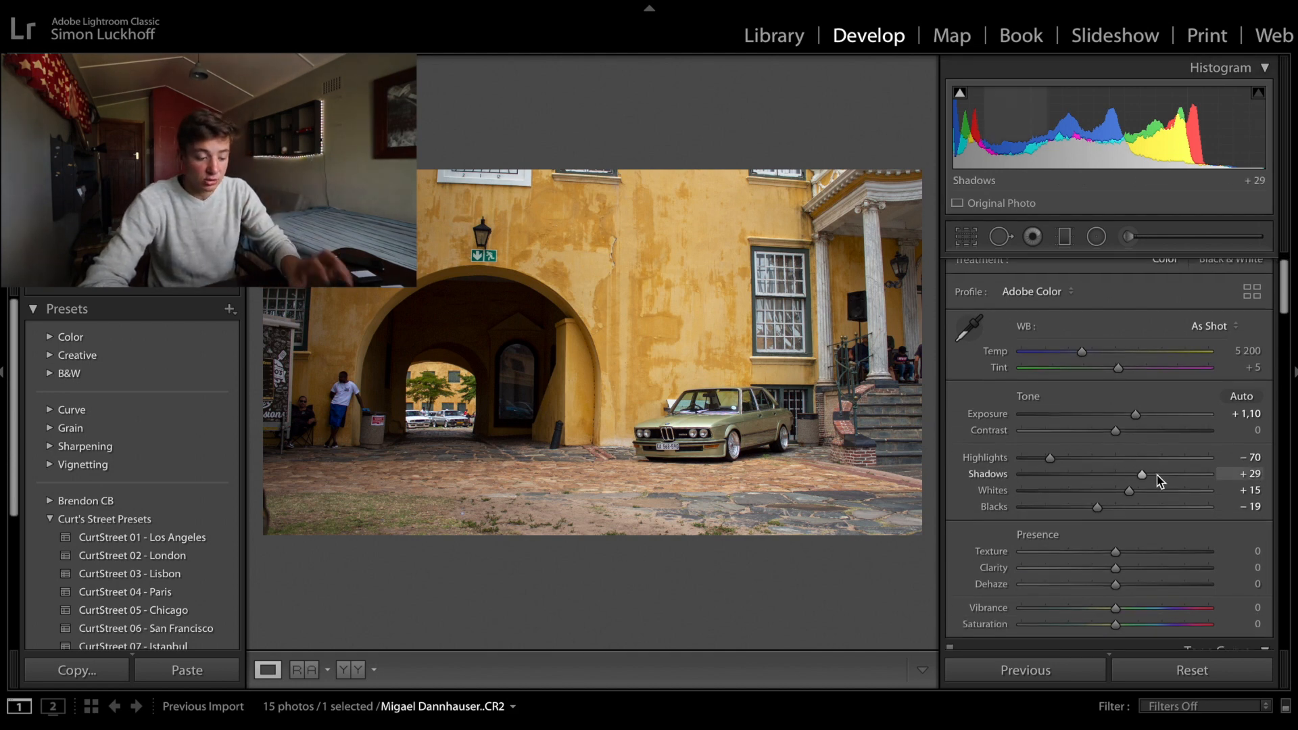
scroll(1160, 480, "down", 6)
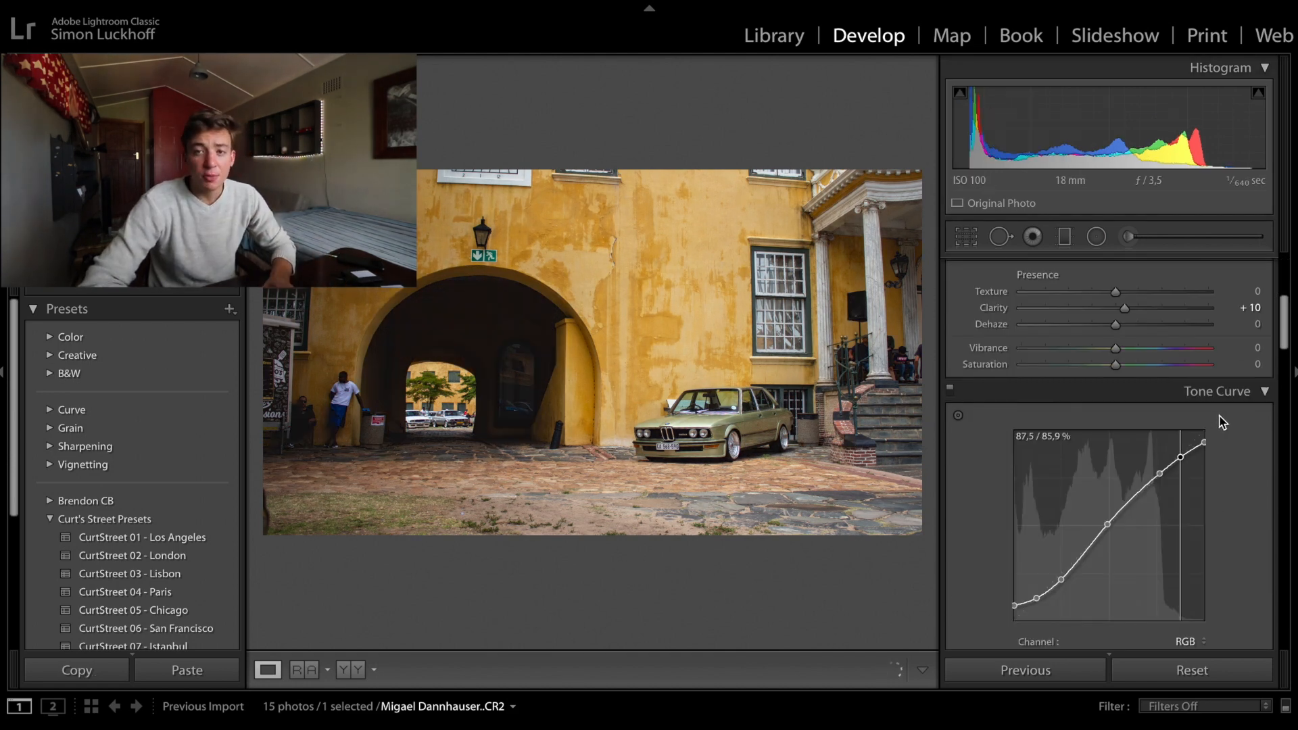
left_click_drag(1181, 457, 1181, 458)
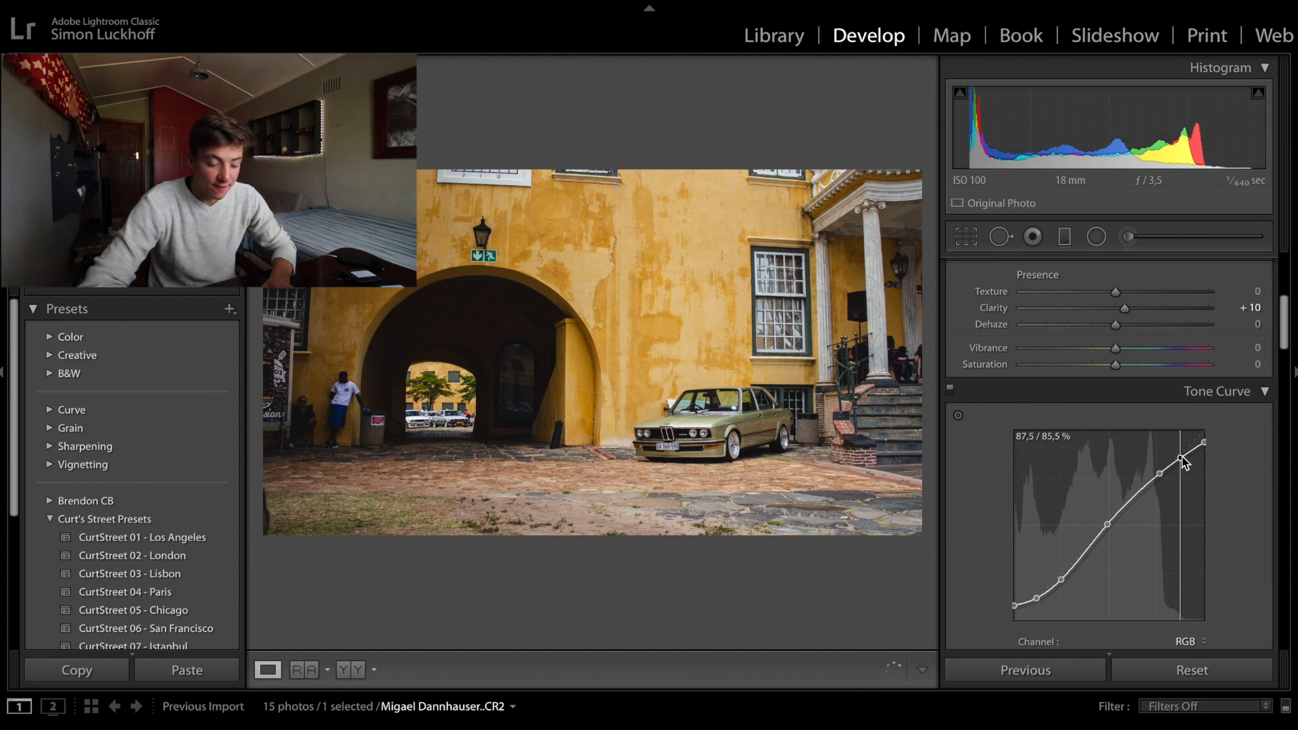
left_click(1133, 502)
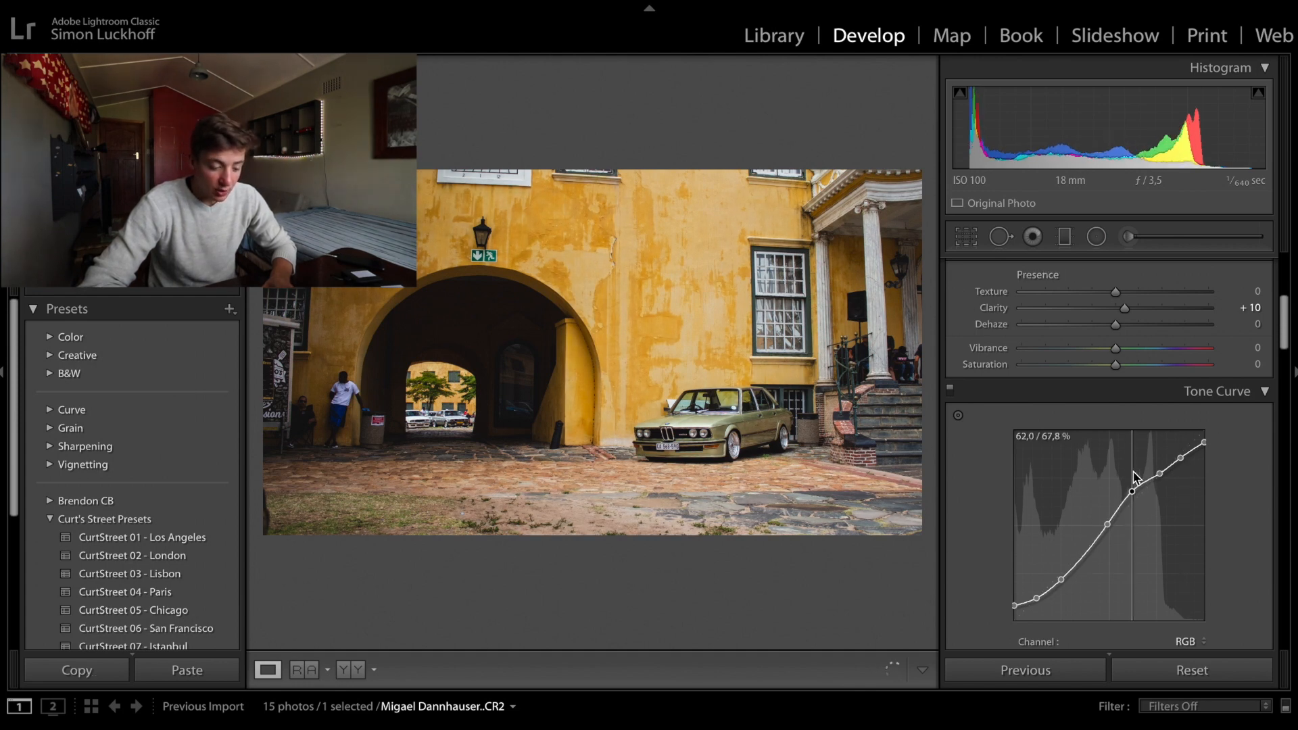
left_click_drag(1138, 506, 1107, 530)
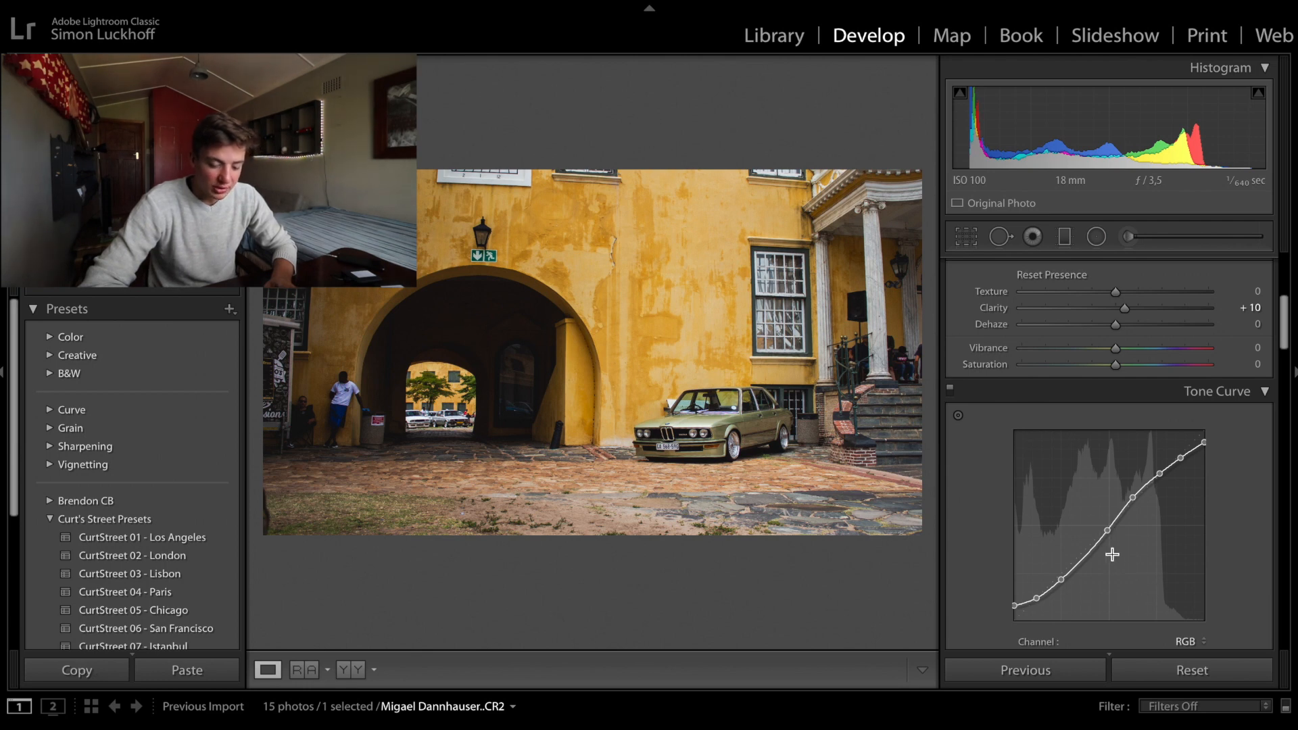
- Add a point to the RGB tone curve between the shadows and the midpoint and fine-tune its height
left_click_drag(1083, 559, 1088, 584)
left_click_drag(1085, 553, 1090, 576)
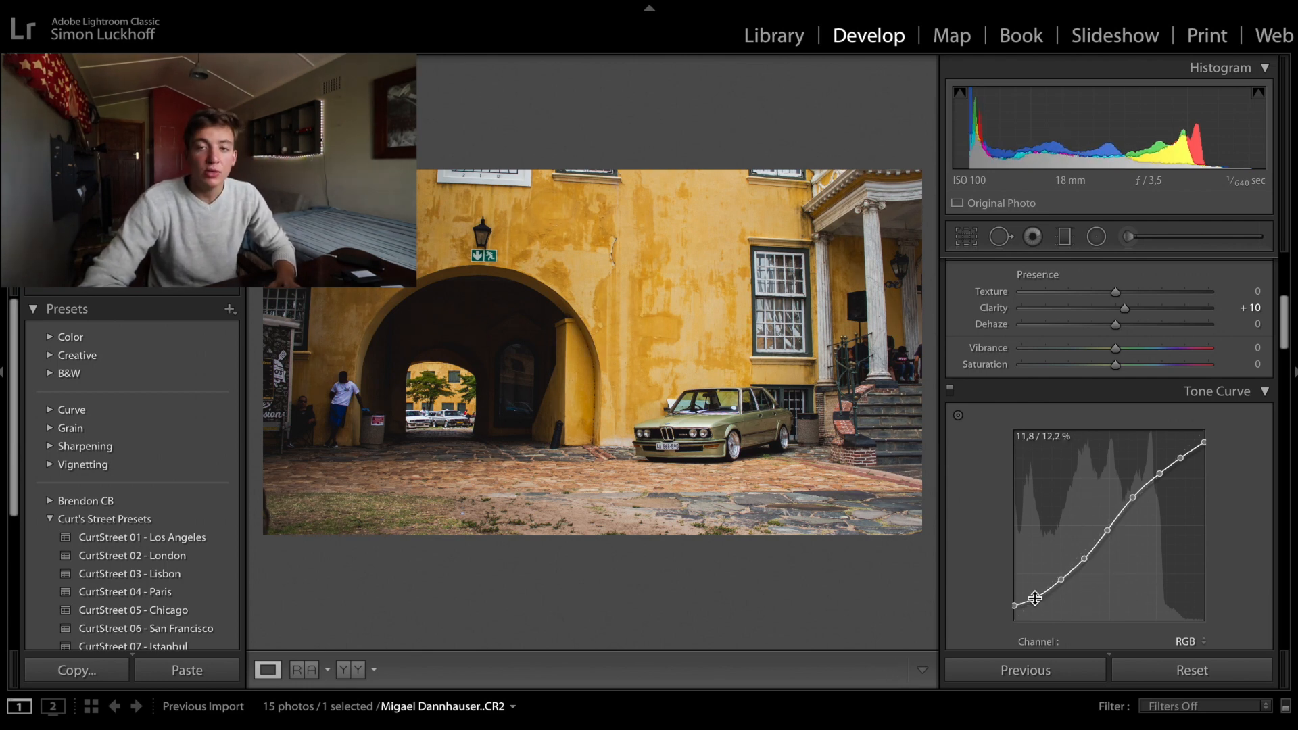
- Set orange to hue −15 and luminance −10, yellow to hue −4 and luminance +14, and green to hue +5 and luminance +14
scroll(1035, 598, "down", 10)
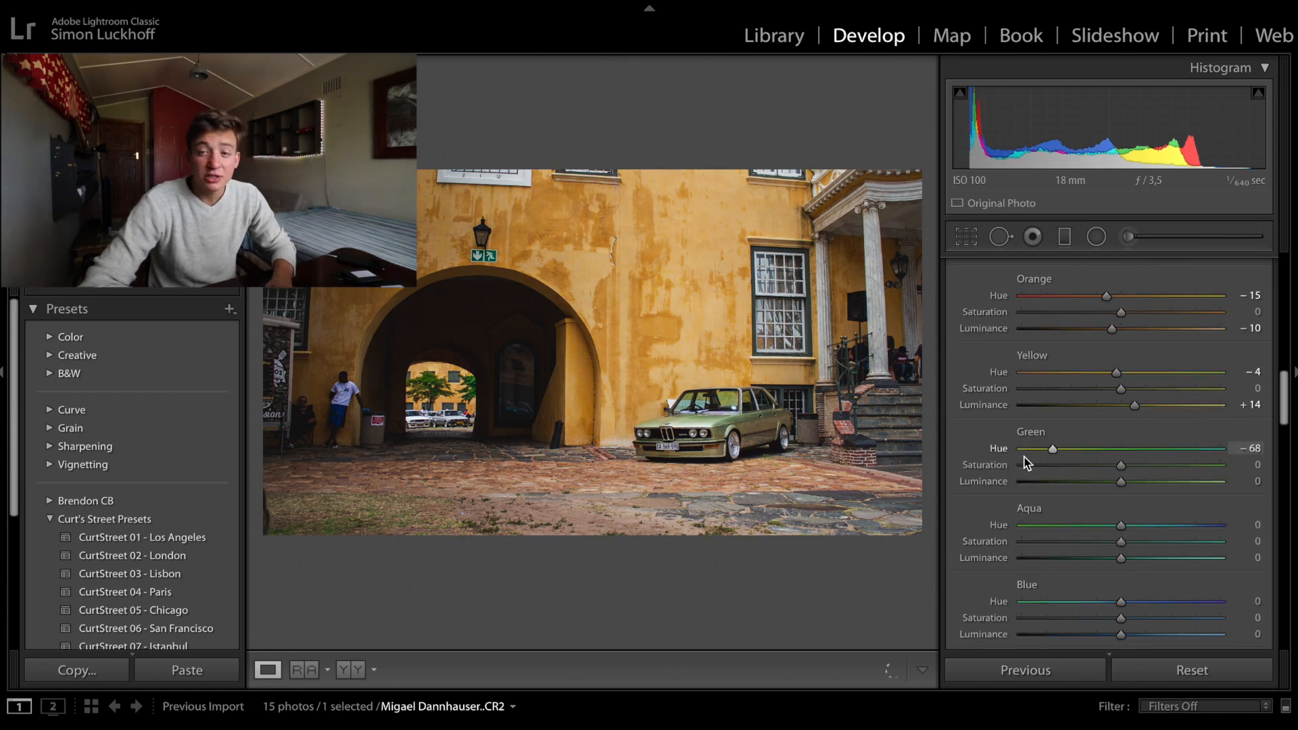
left_click_drag(1024, 463, 1136, 488)
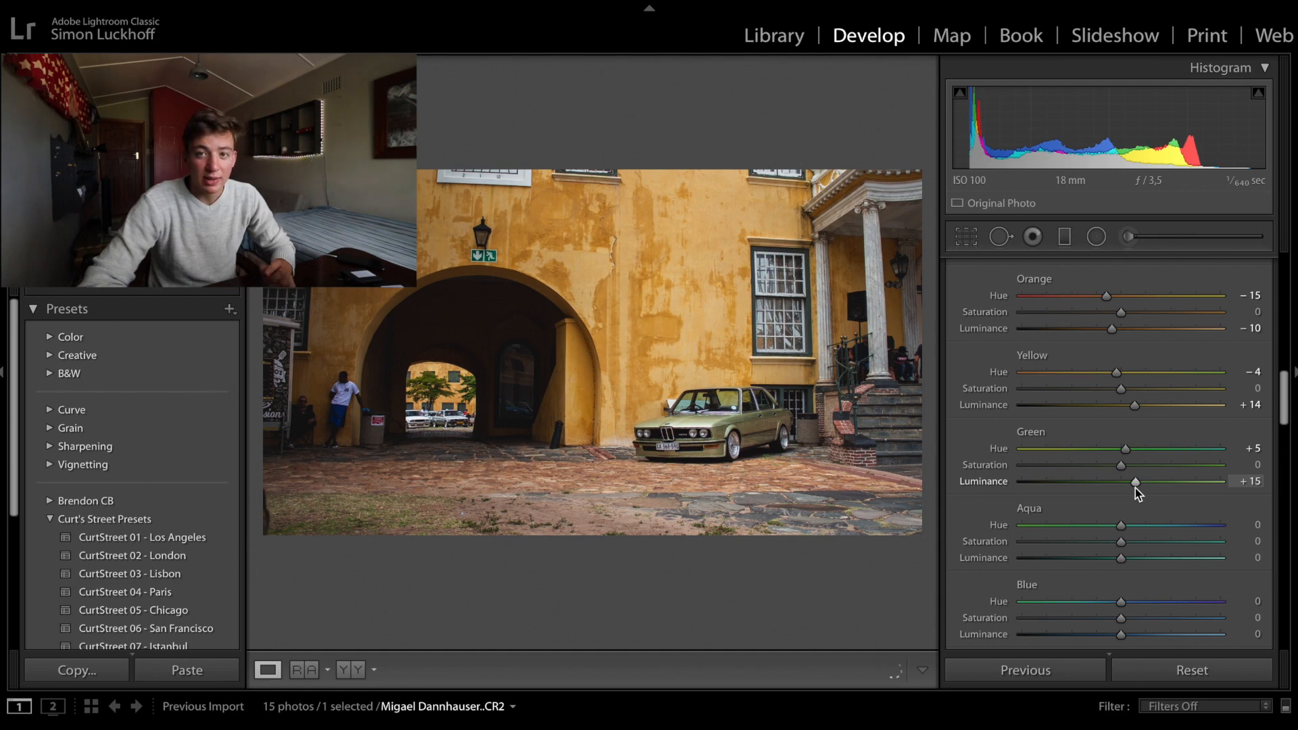
scroll(1136, 492, "down", 4)
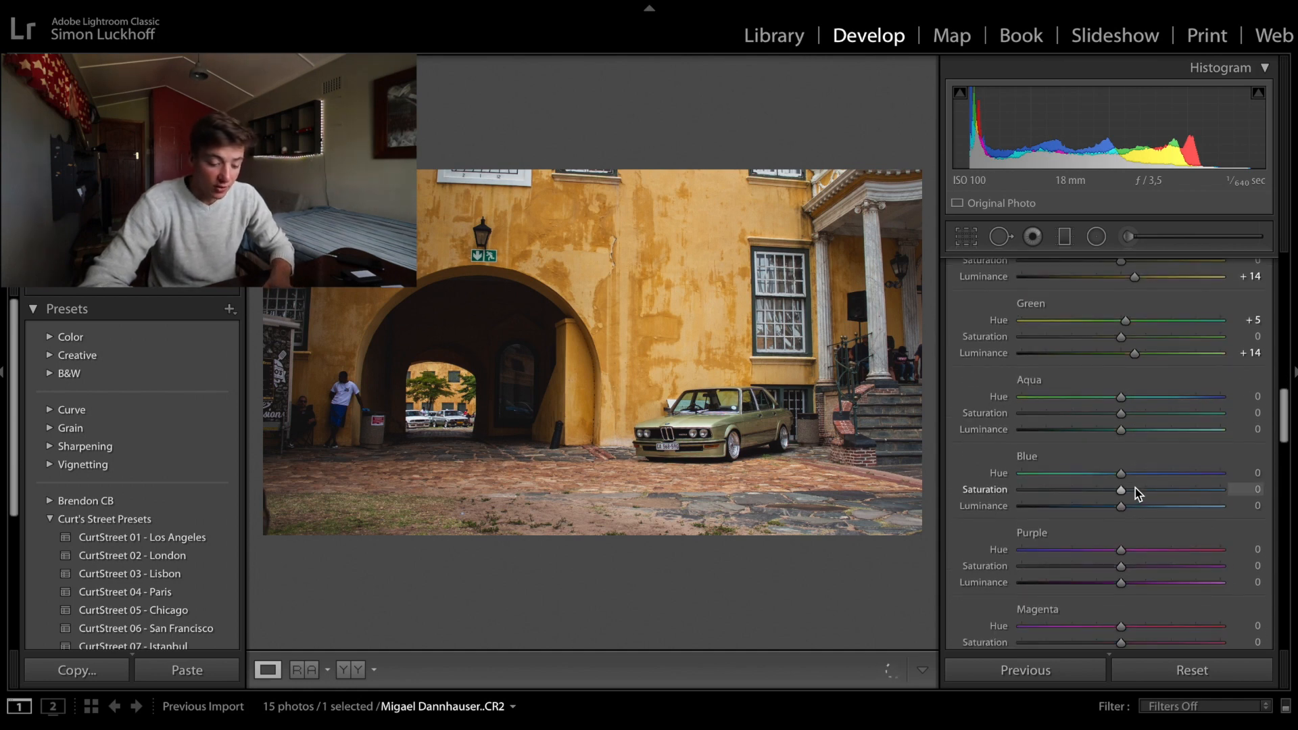
left_click_drag(1122, 471, 1188, 478)
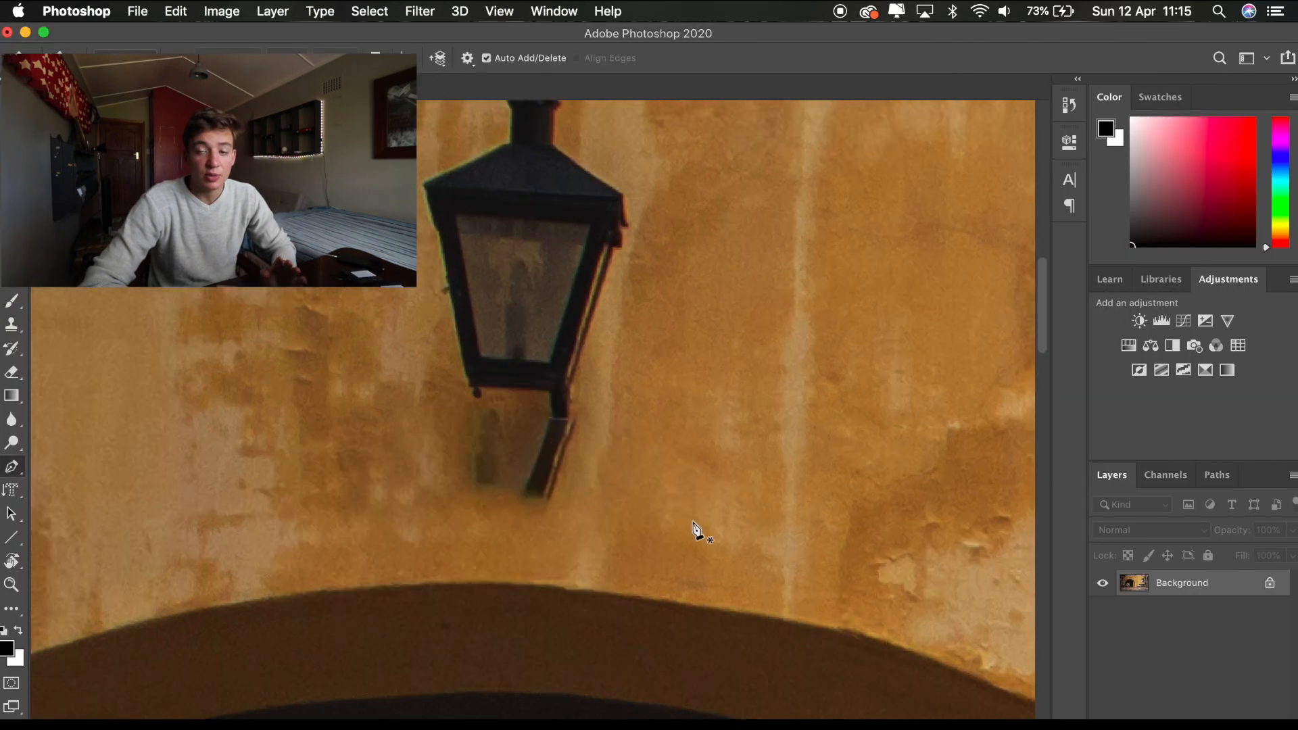
- Open the car photo in Photoshop and outline the glass of the car's window with a Pen tool path
right_click(696, 530)
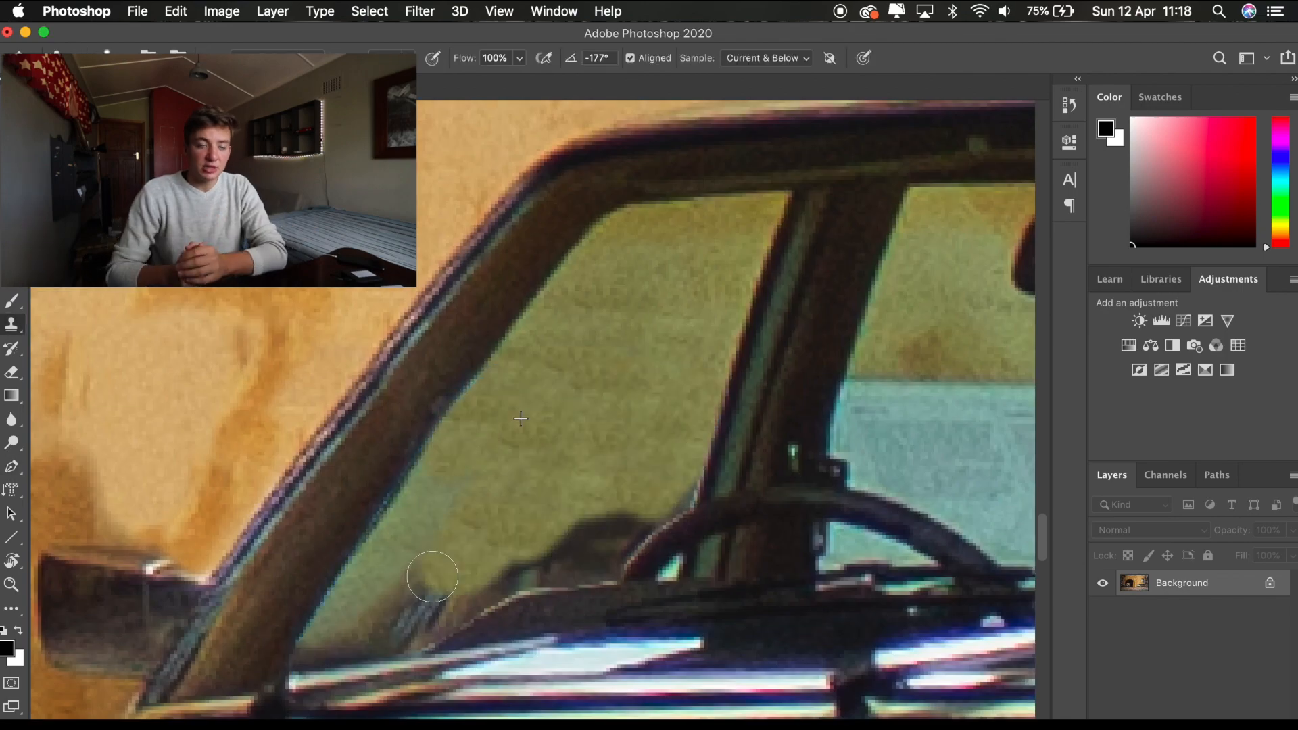
left_click_drag(433, 576, 406, 608)
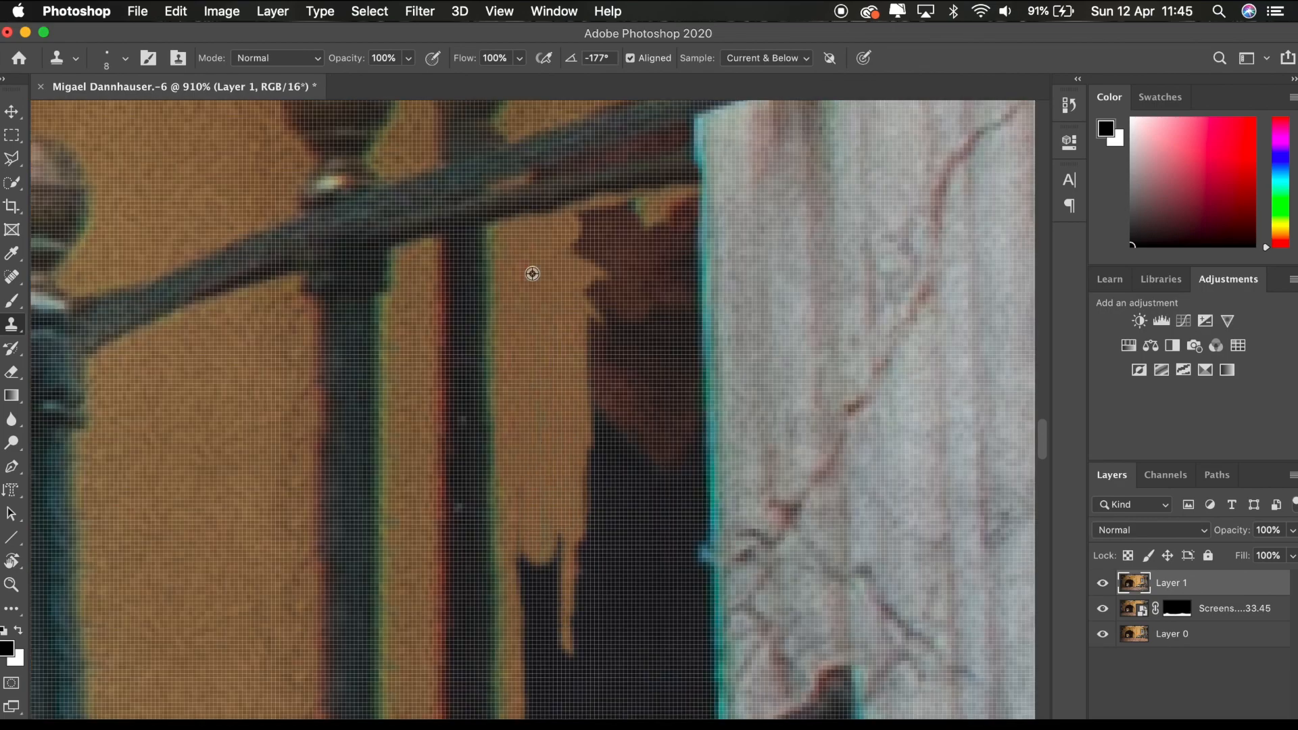
- Clone the plain wall texture over the dark figures behind the stair railing, and return to Lightroom with the retouched photo
left_click_drag(530, 273, 559, 594)
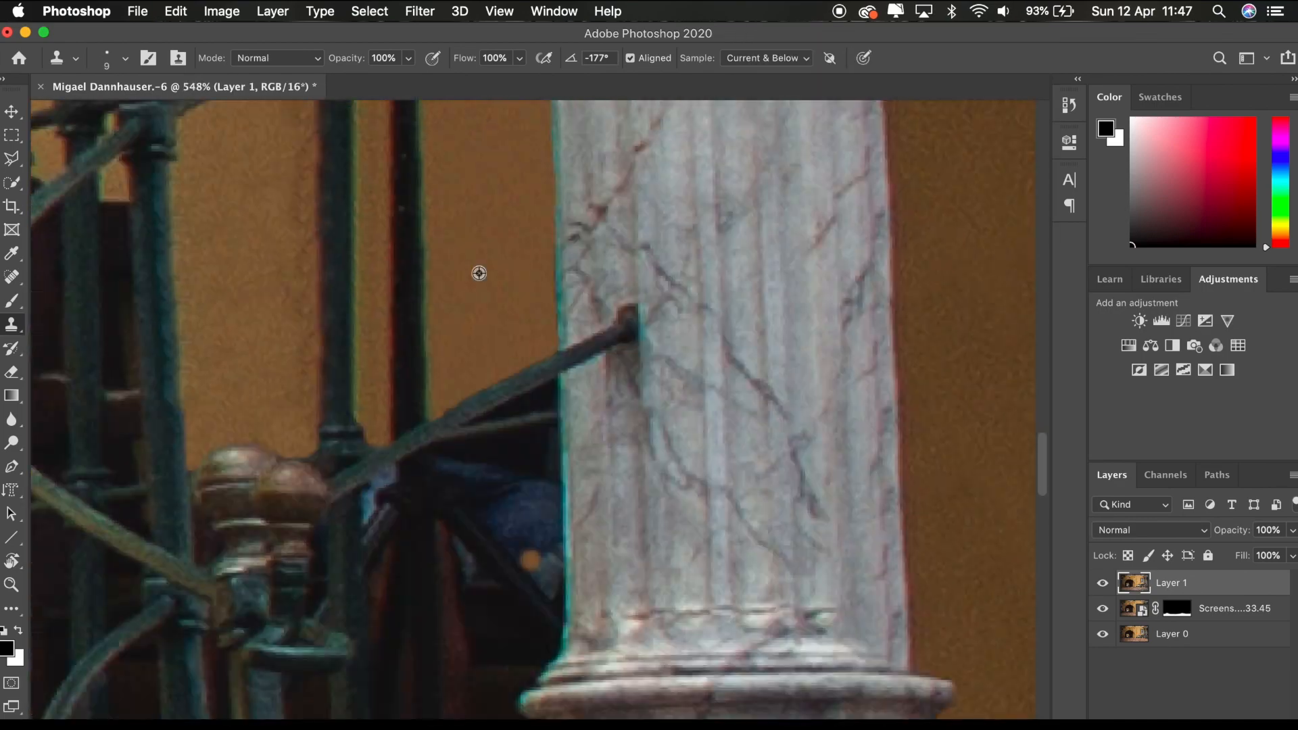
left_click_drag(478, 269, 478, 443)
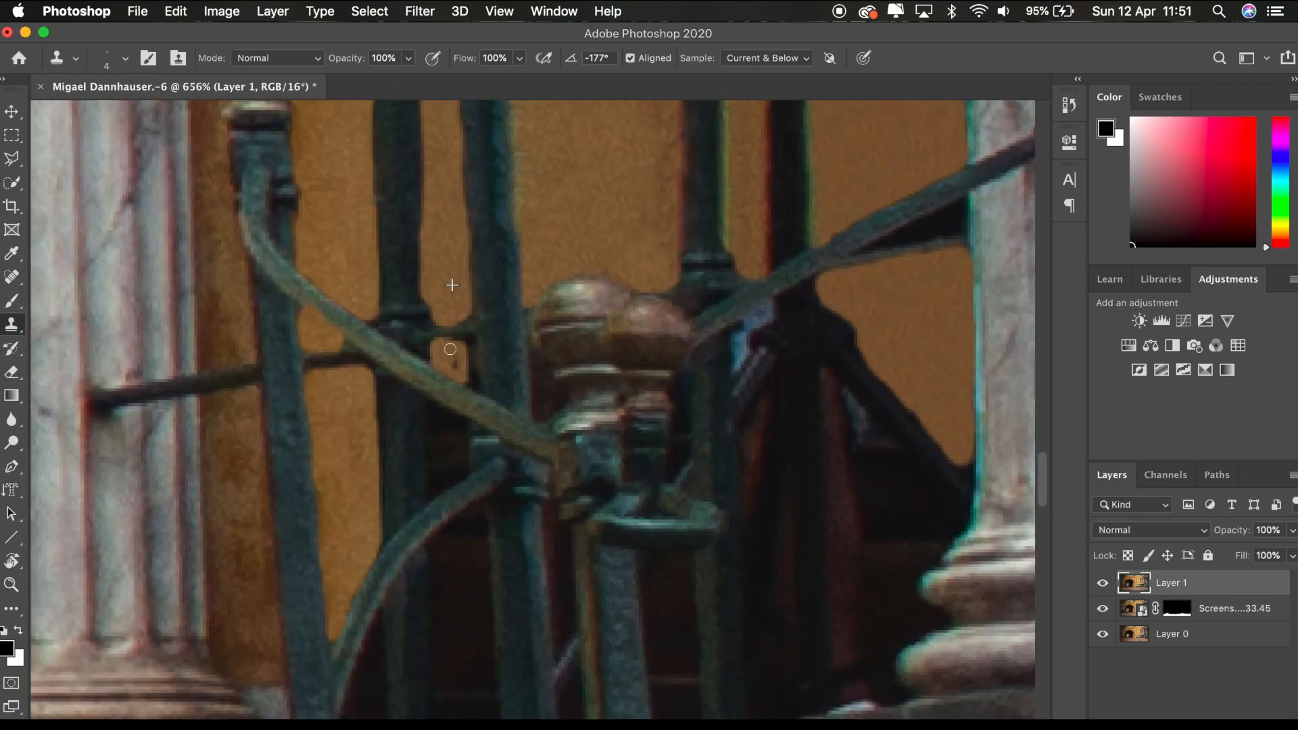
left_click_drag(449, 280, 449, 319)
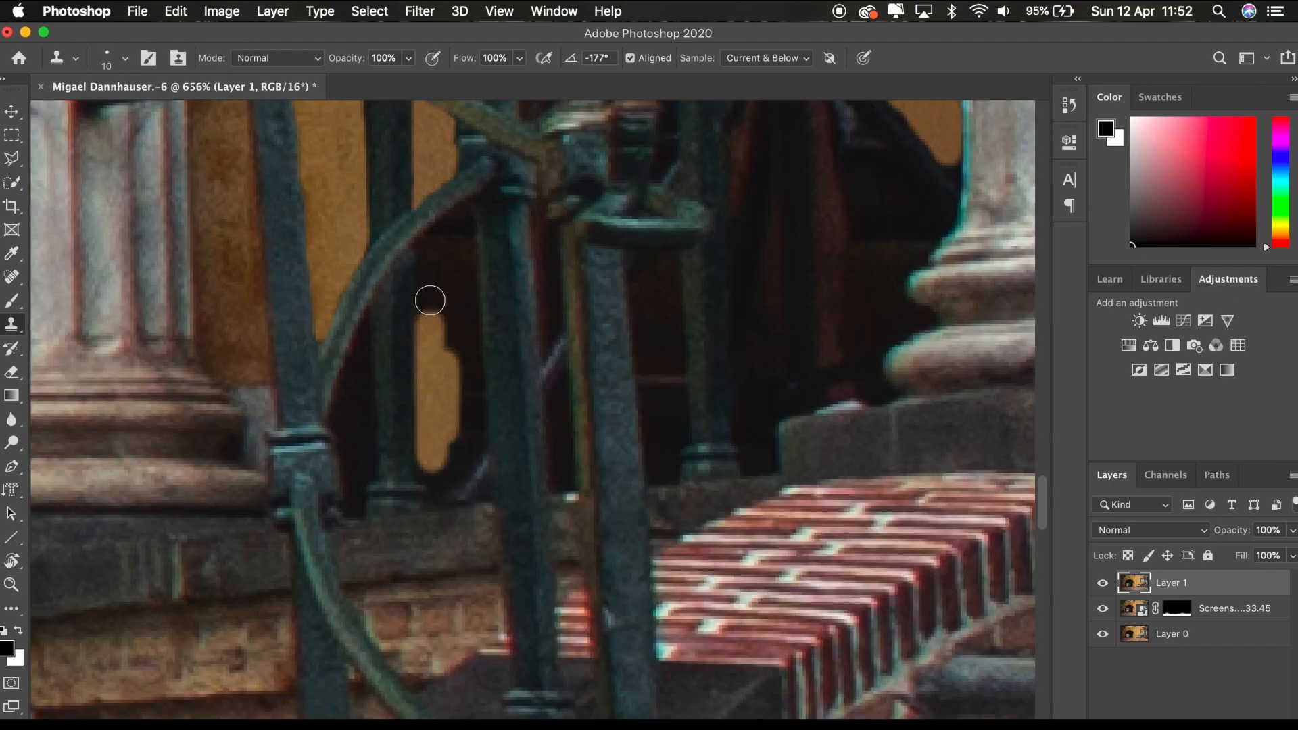
left_click_drag(428, 298, 359, 354)
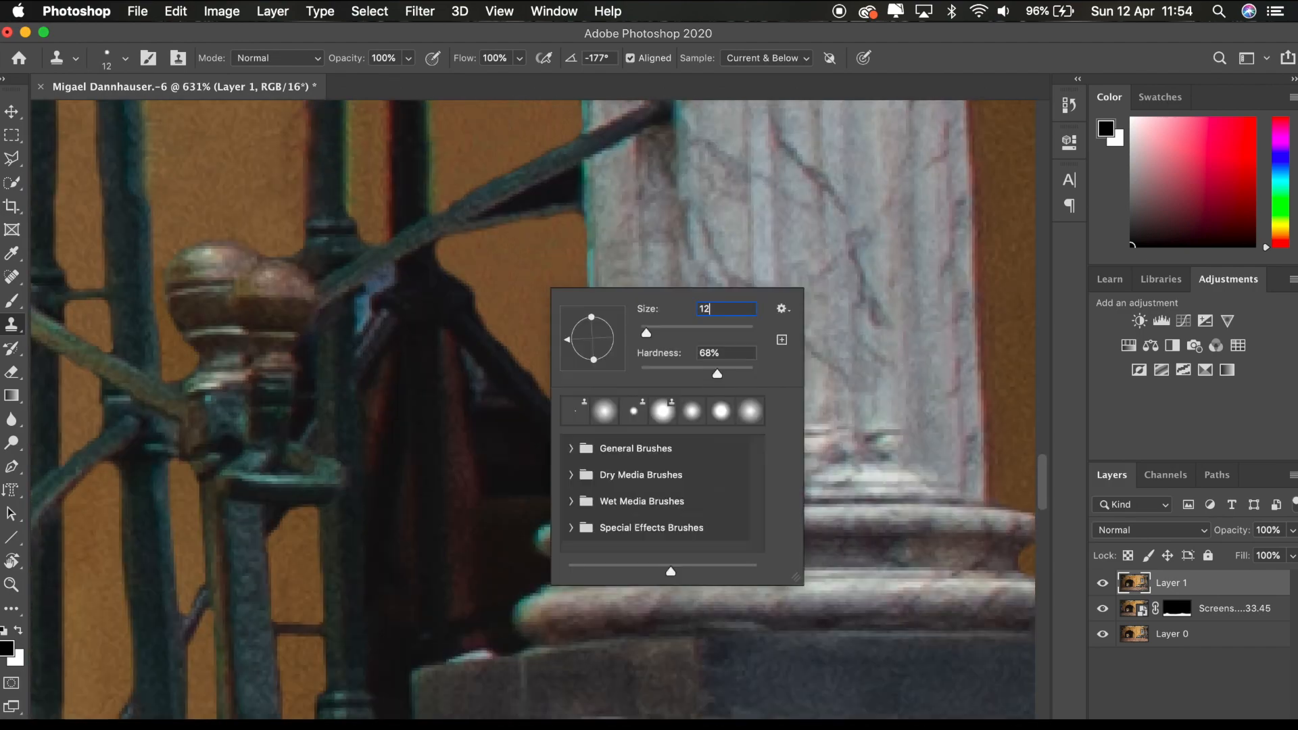
key("Return")
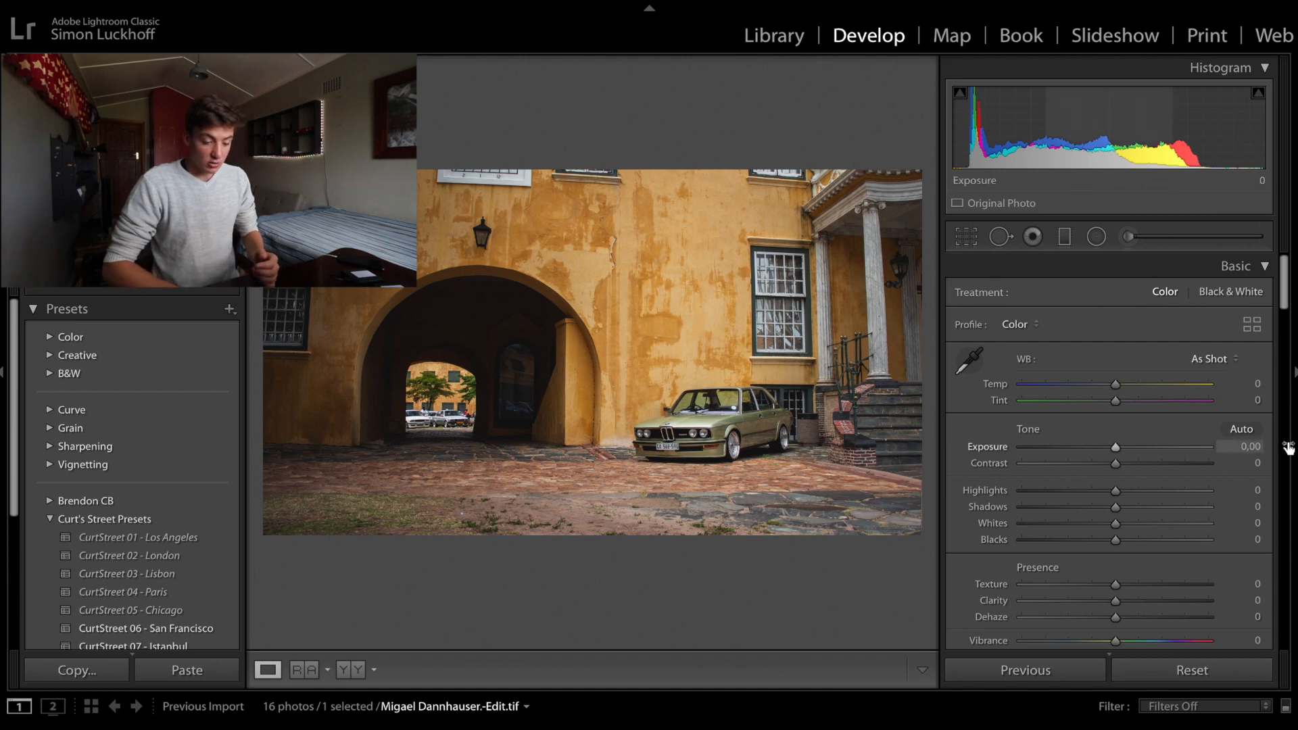
- Darken the edges of the retouched car photo with a post-crop vignette amount of −11
scroll(1173, 539, "down", 10)
scroll(1176, 546, "down", 10)
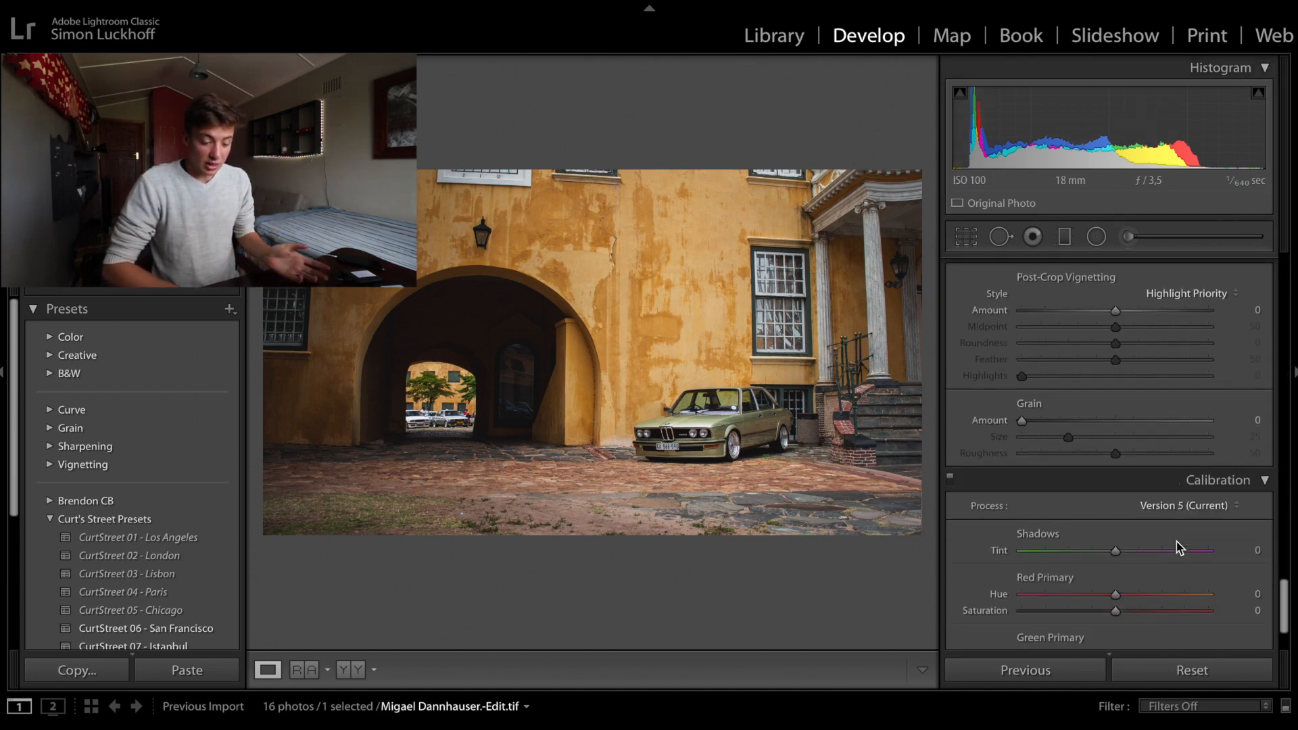
scroll(1135, 466, "up", 2)
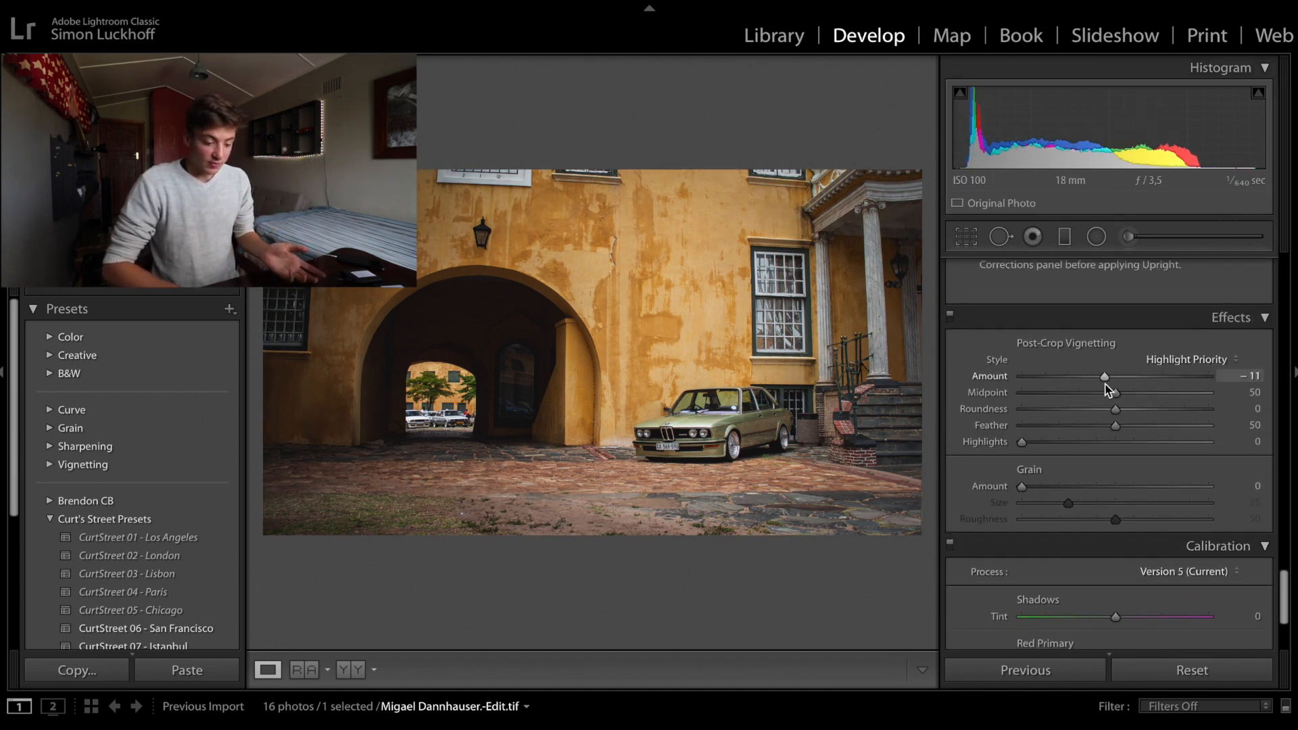
scroll(1102, 392, "up", 15)
scroll(1109, 399, "down", 2)
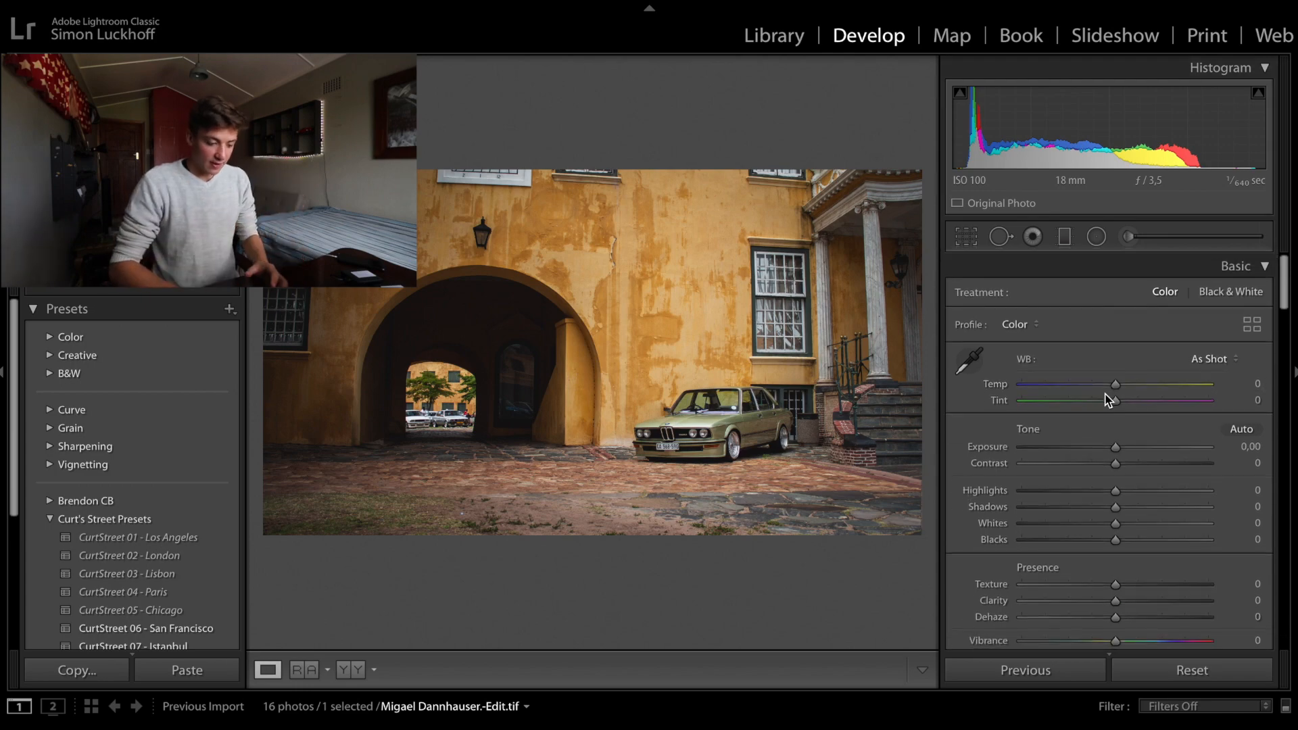
- Brush a local adjustment over the car with temp 11, exposure 0,45, highlights −22, shadows 23, whites 17, blacks −12 and clarity 13
key("k")
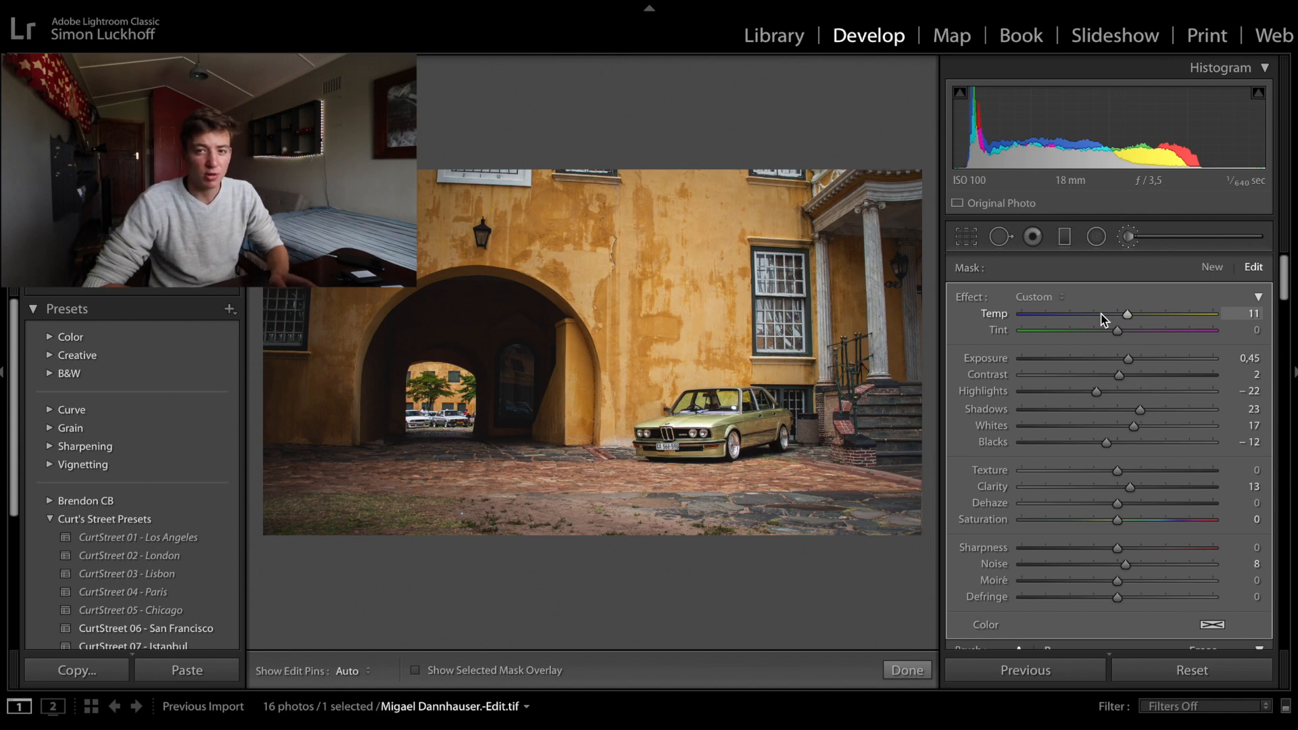
key("k")
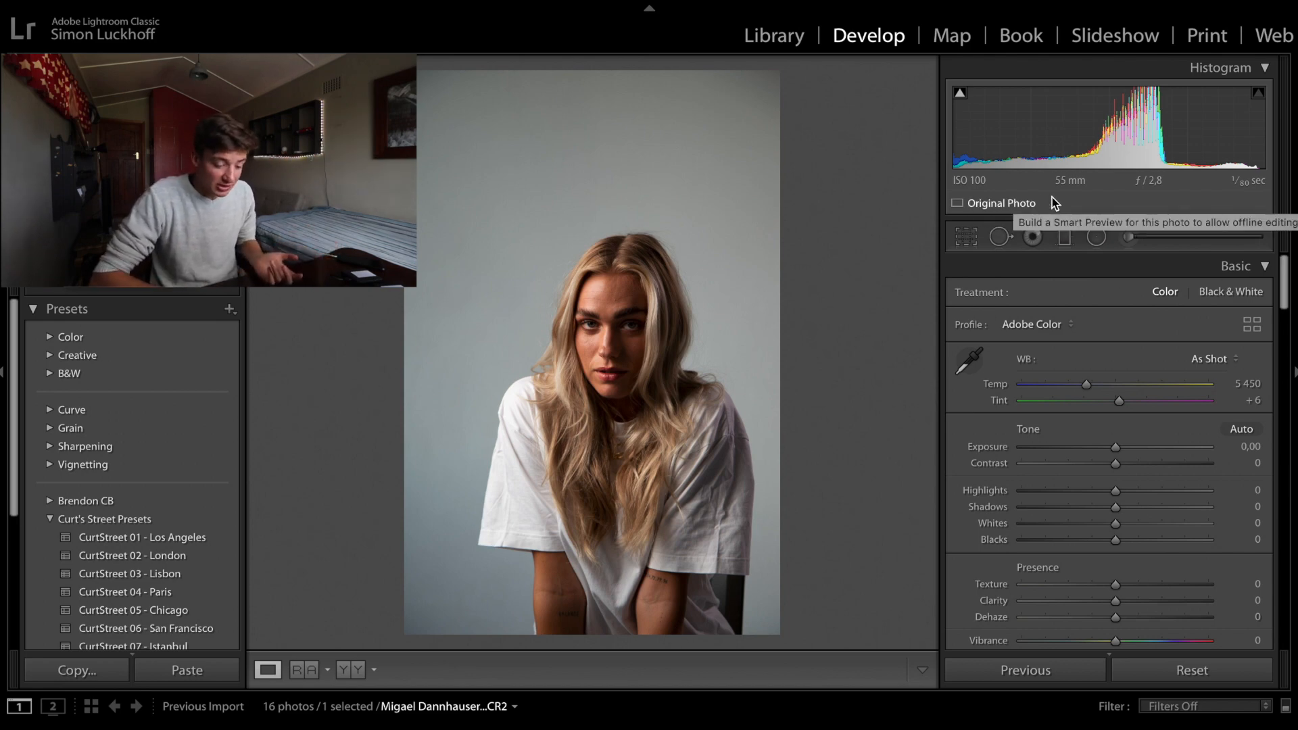
- Set the portrait's exposure to +0,75, highlights −72, shadows +44, whites +28 and blacks −20, and raise its clarity
left_click_drag(1116, 447, 1052, 493)
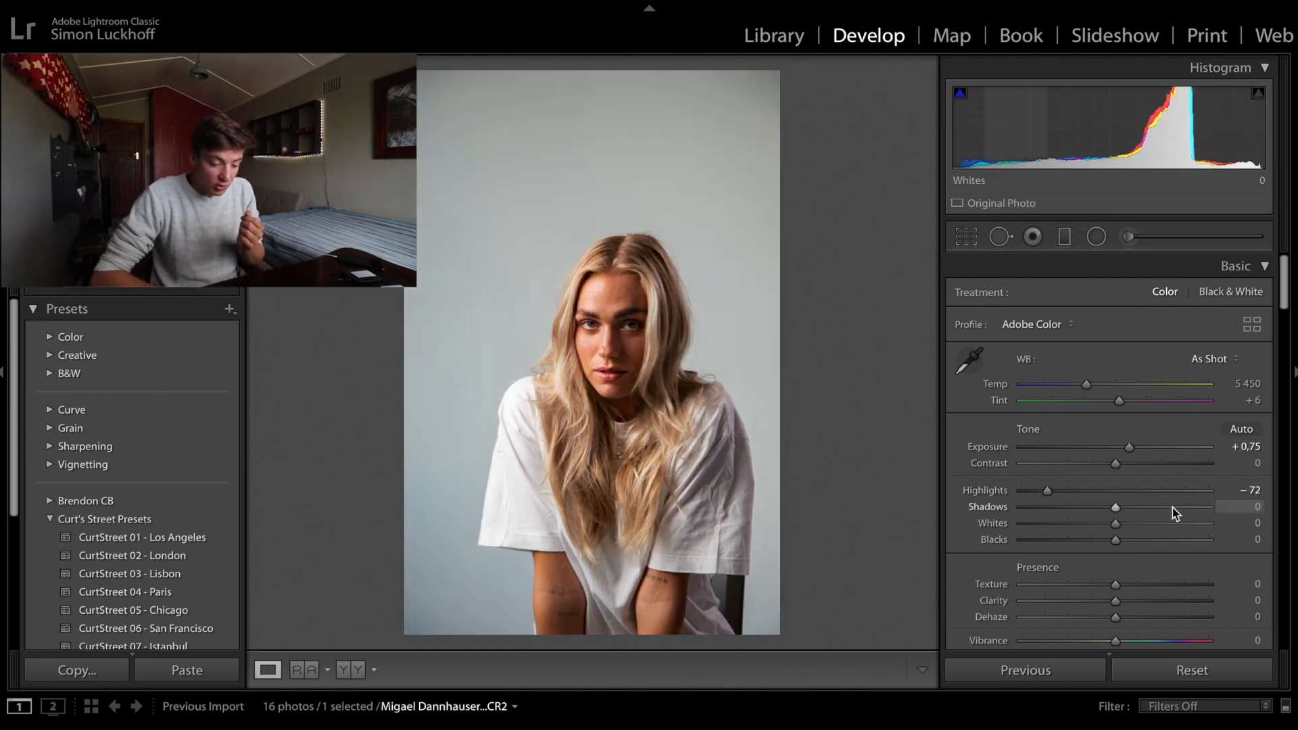
left_click_drag(1182, 510, 1158, 515)
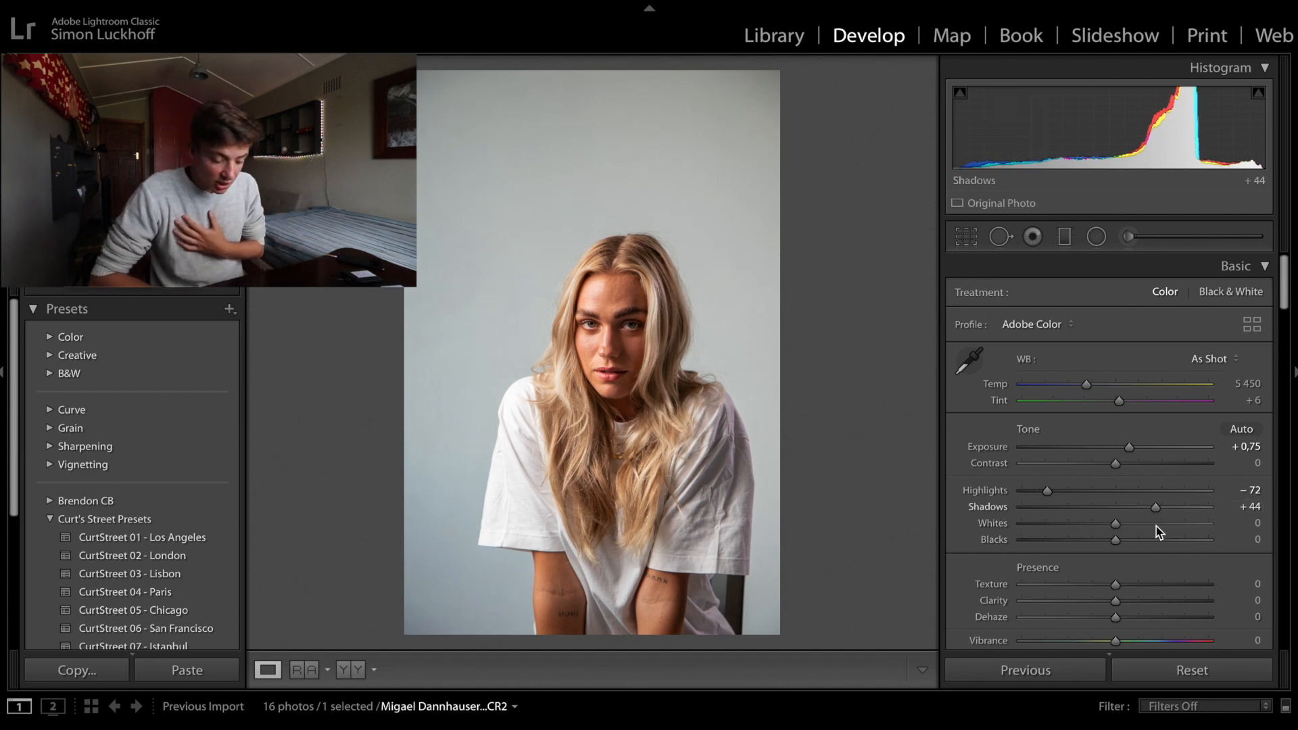
left_click_drag(1156, 525, 1098, 541)
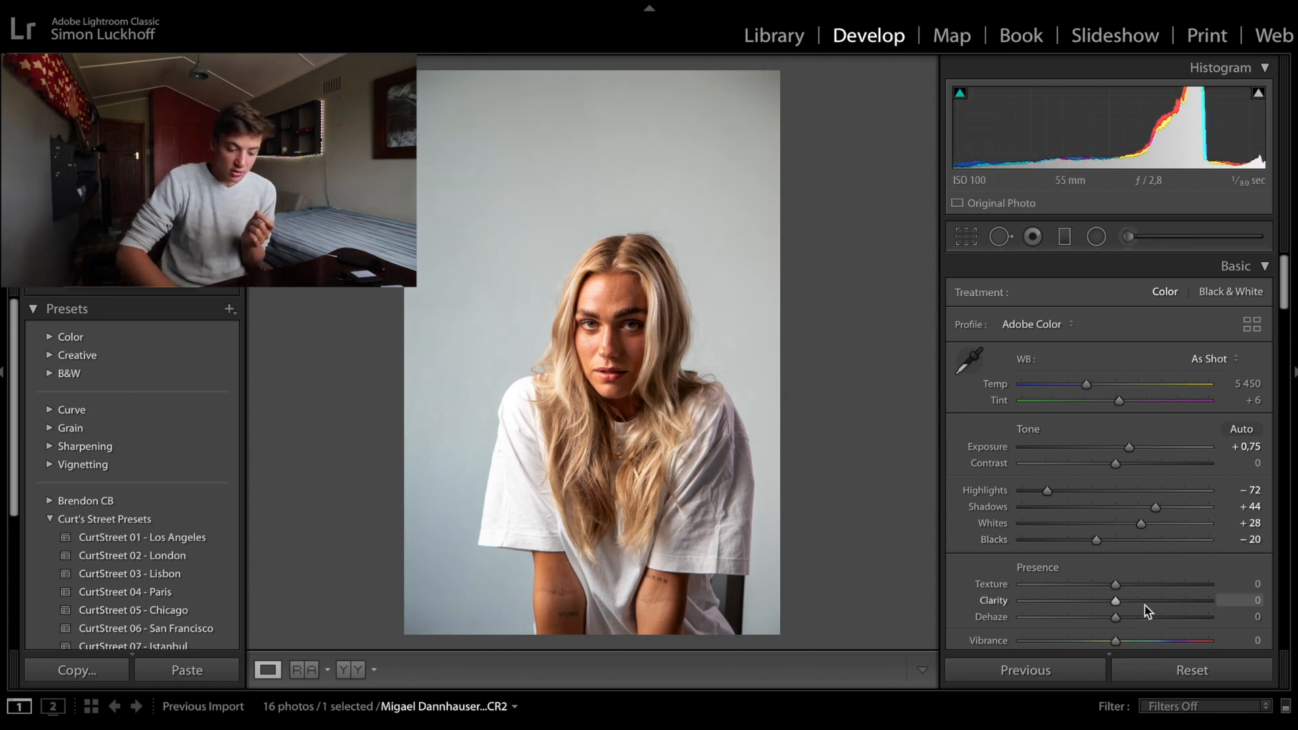
left_click_drag(1145, 606, 1141, 607)
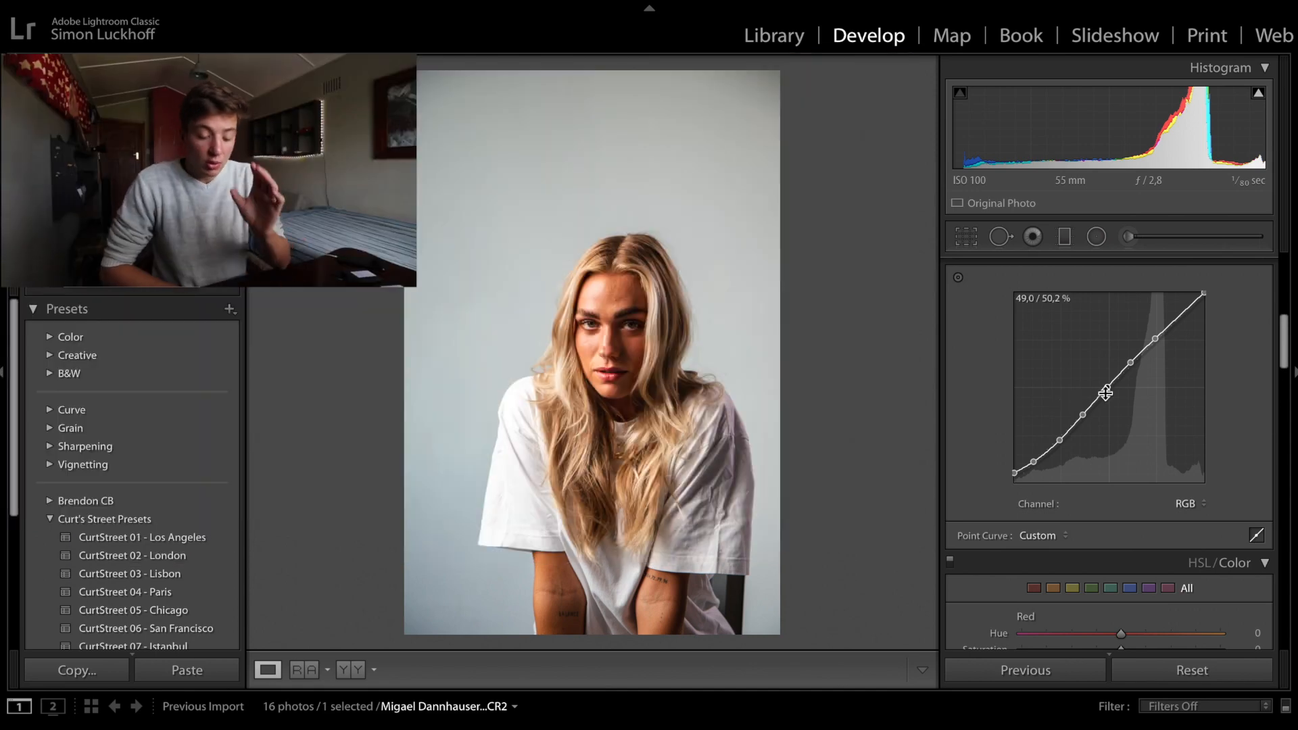
- Set orange hue to −8 and luminance to −4, and split-tone the highlights with hue 38, saturation 8 and balance −51
scroll(1082, 560, "down", 3)
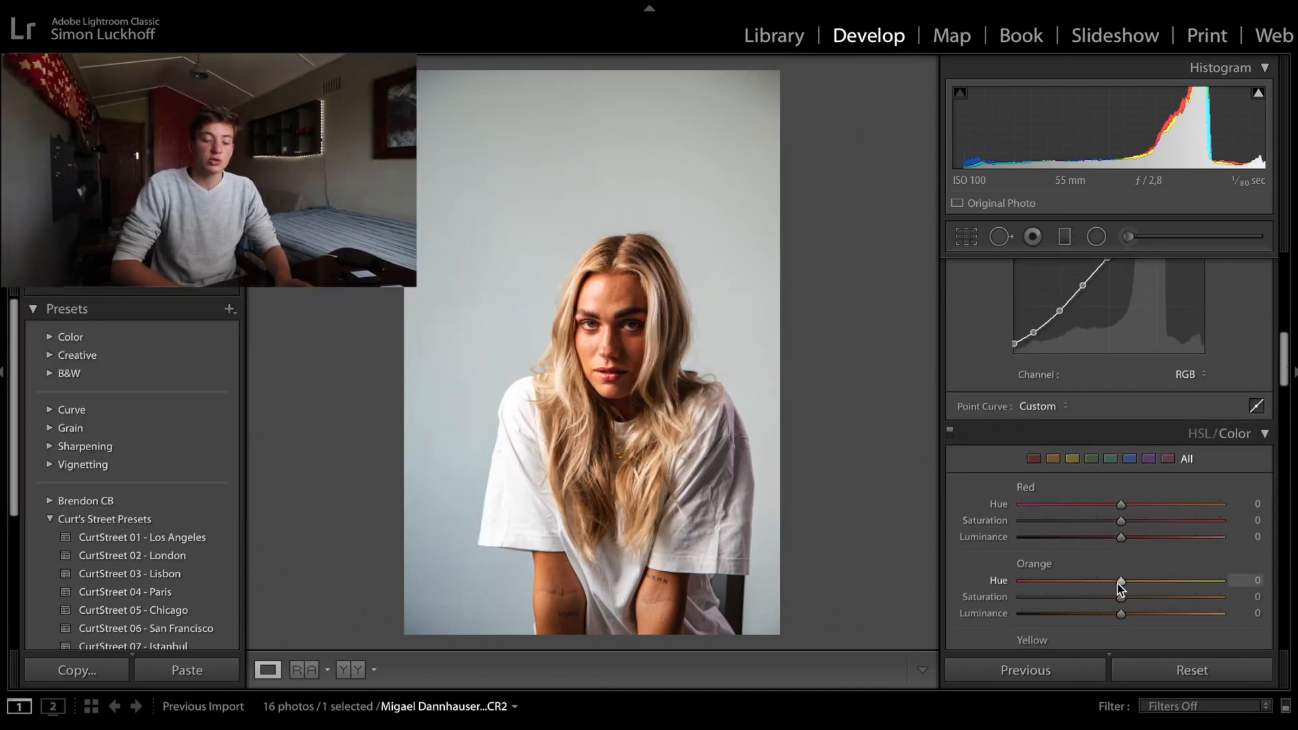
left_click_drag(1117, 583, 1114, 622)
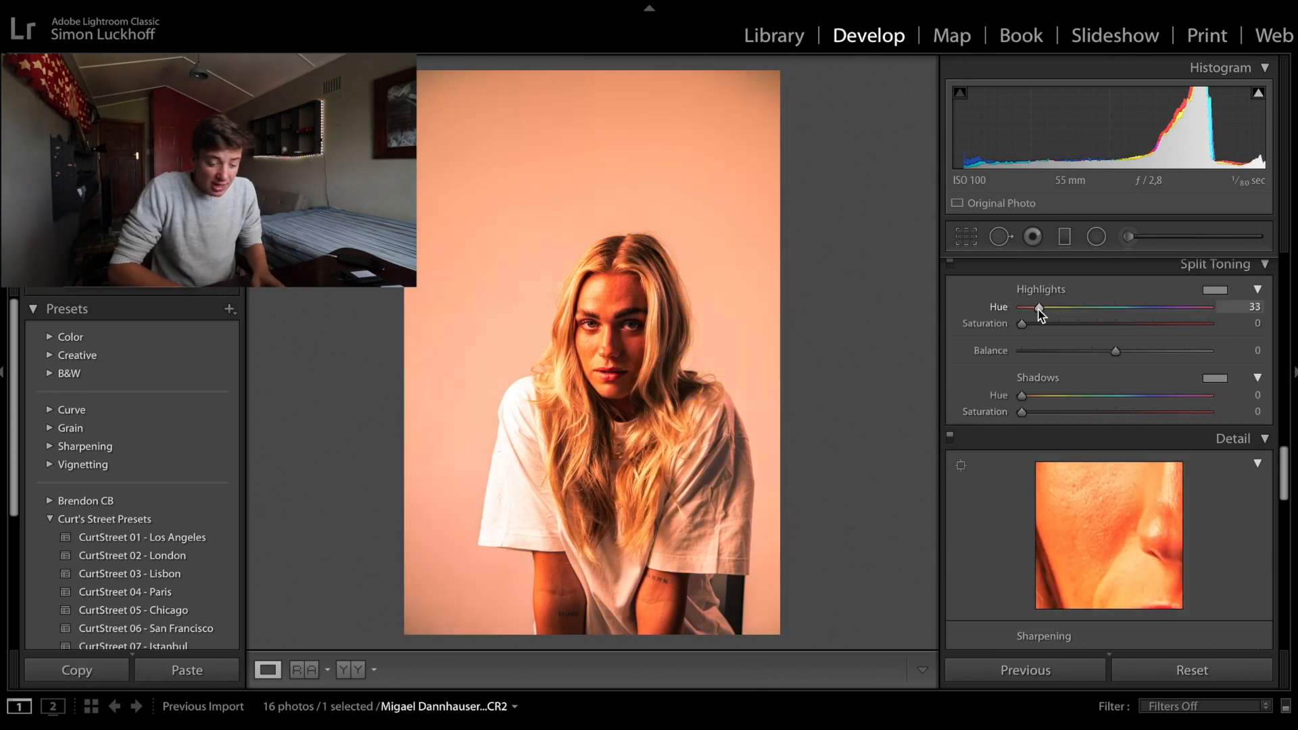
left_click_drag(1039, 312, 1041, 311)
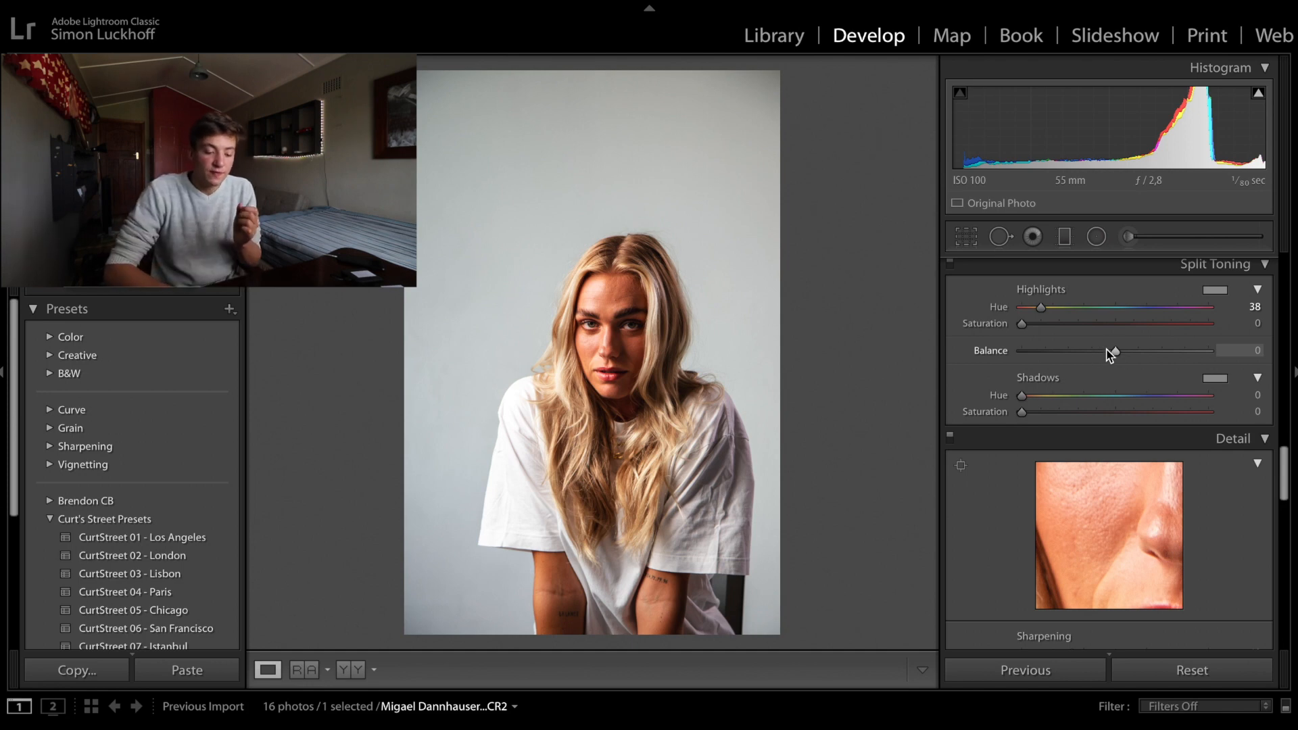
left_click(1053, 325)
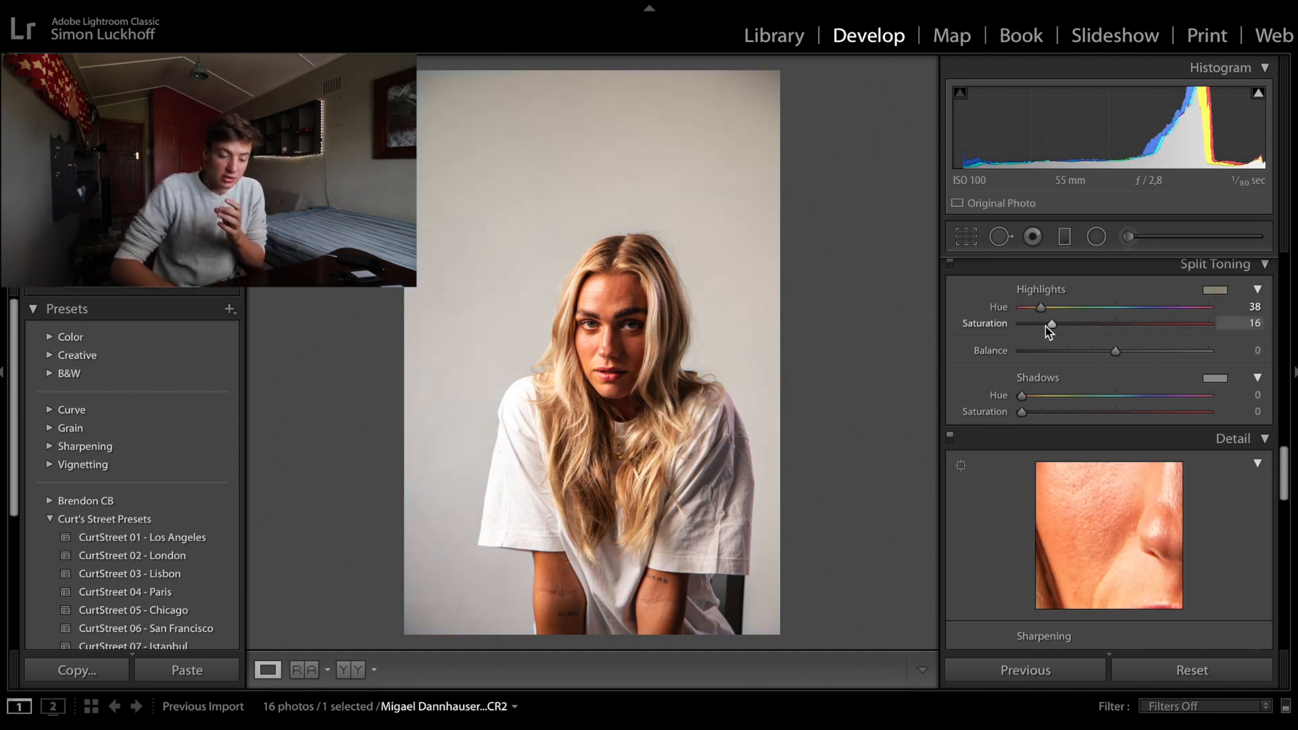
left_click_drag(1049, 331, 1041, 330)
left_click_drag(1117, 350, 1074, 352)
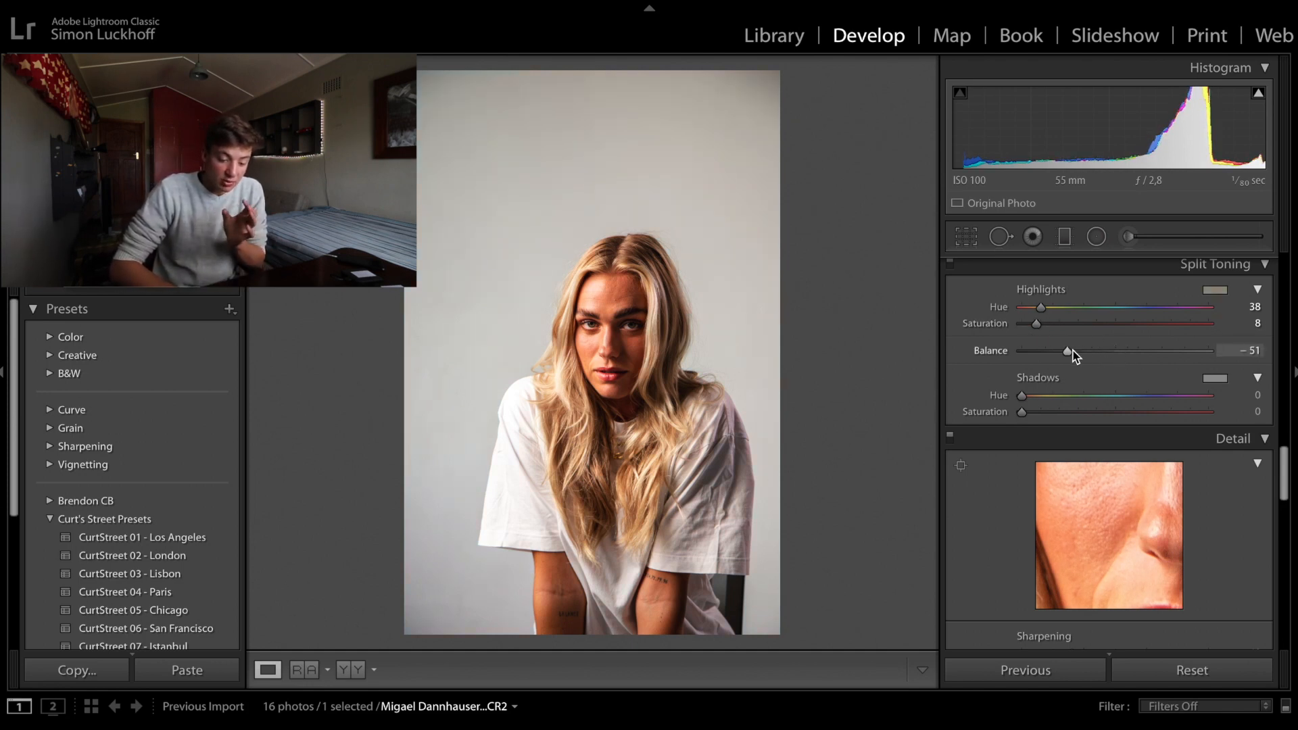
scroll(1128, 369, "up", 15)
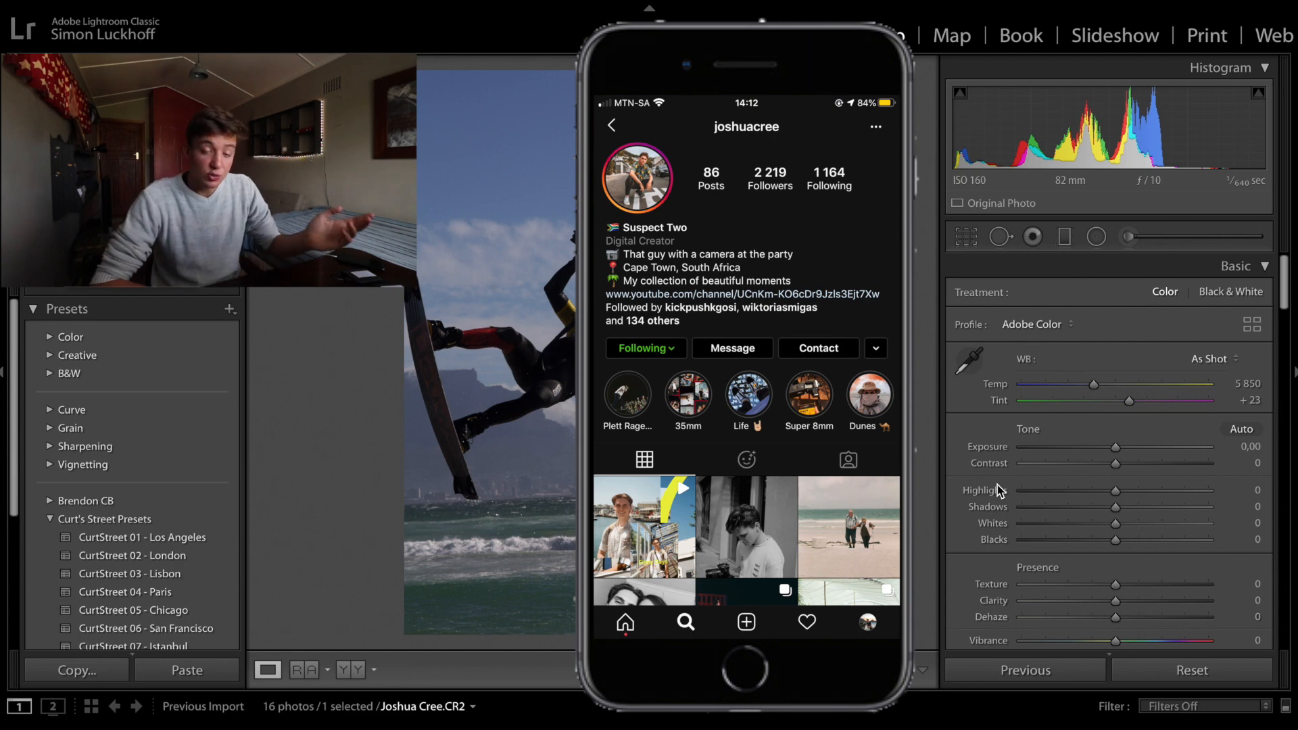
- Straighten the kitesurfer photo with a slight crop rotation that levels the horizon
left_click(966, 237)
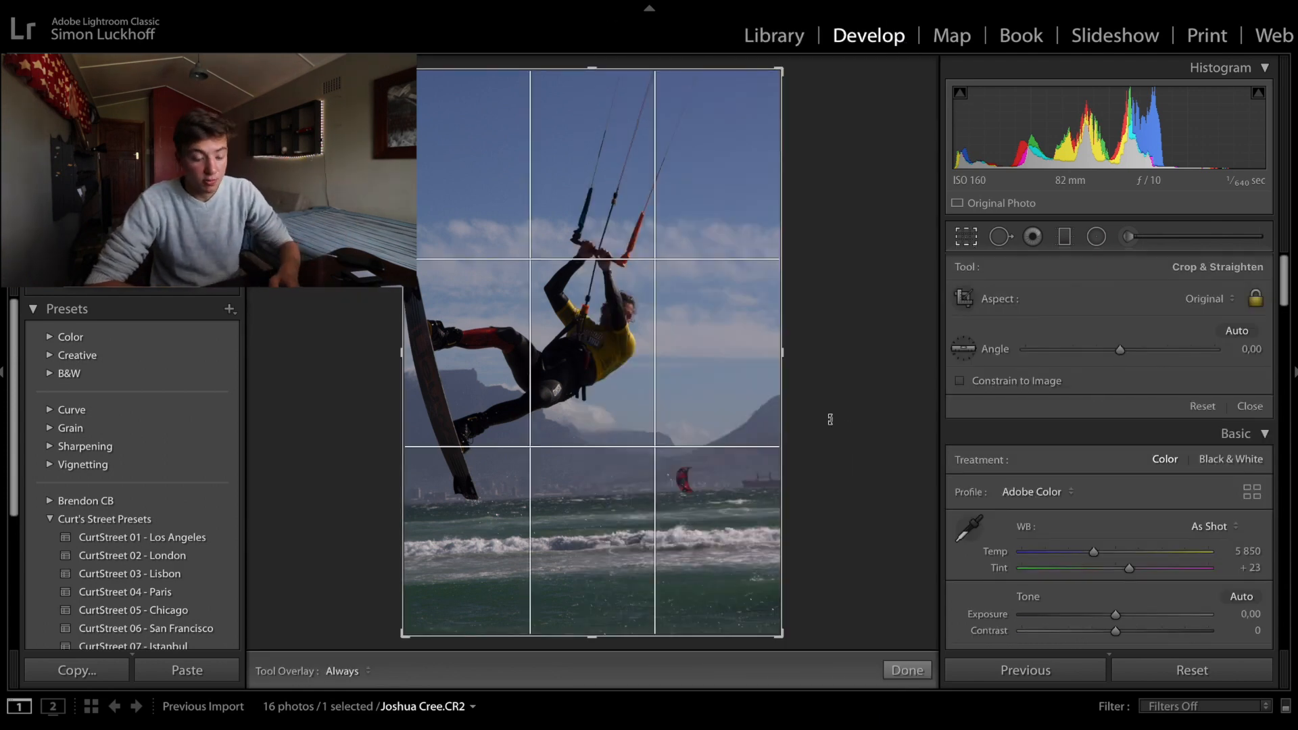
mouse_move(823, 379)
left_mouse_down()
mouse_move(820, 404)
mouse_move(824, 383)
left_mouse_up()
key("Return")
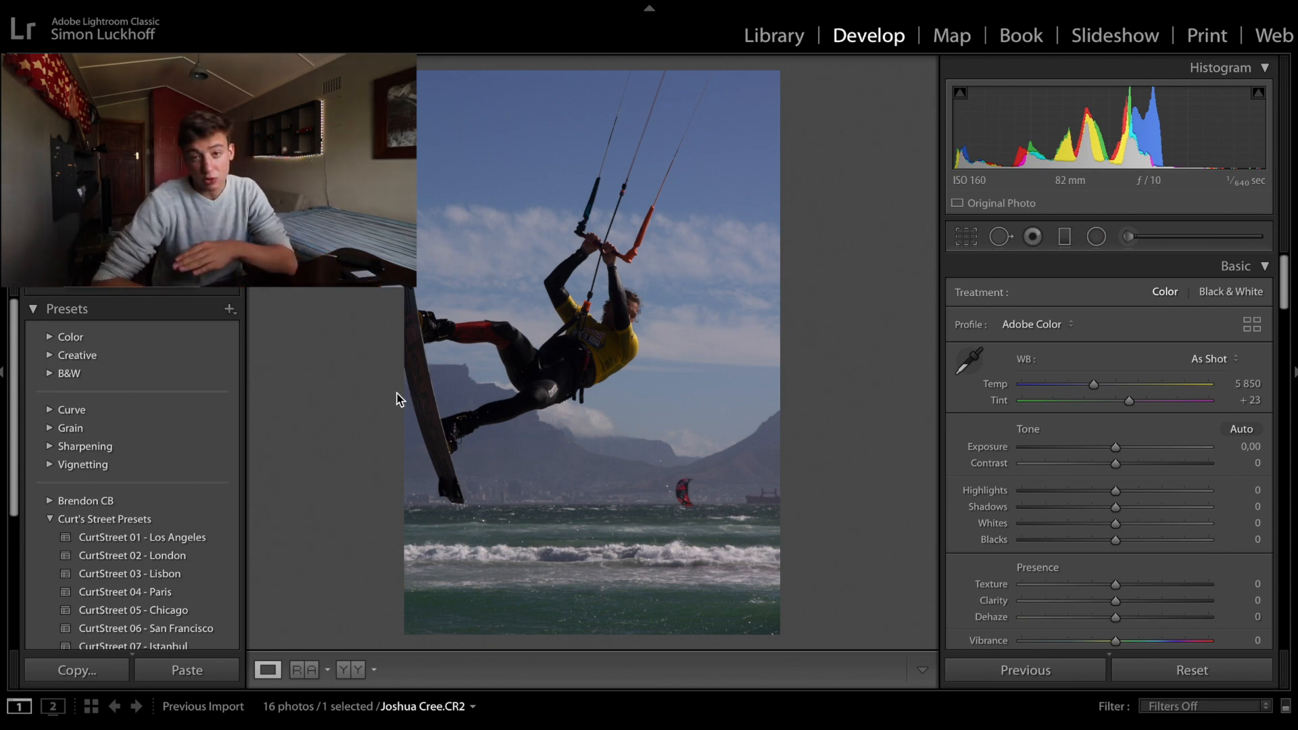
- Set the kitesurfer photo's exposure to +0,70, highlights −54, shadows +59, whites +44, blacks −21 and clarity +22
left_click_drag(1116, 447, 1128, 448)
left_click_drag(1115, 492, 1065, 492)
left_click_drag(1115, 508, 1156, 525)
mouse_move(1116, 541)
left_mouse_down()
mouse_move(1096, 542)
mouse_move(1137, 556)
left_mouse_up()
scroll(1098, 545, "down", 2)
scroll(1136, 595, "down", 2)
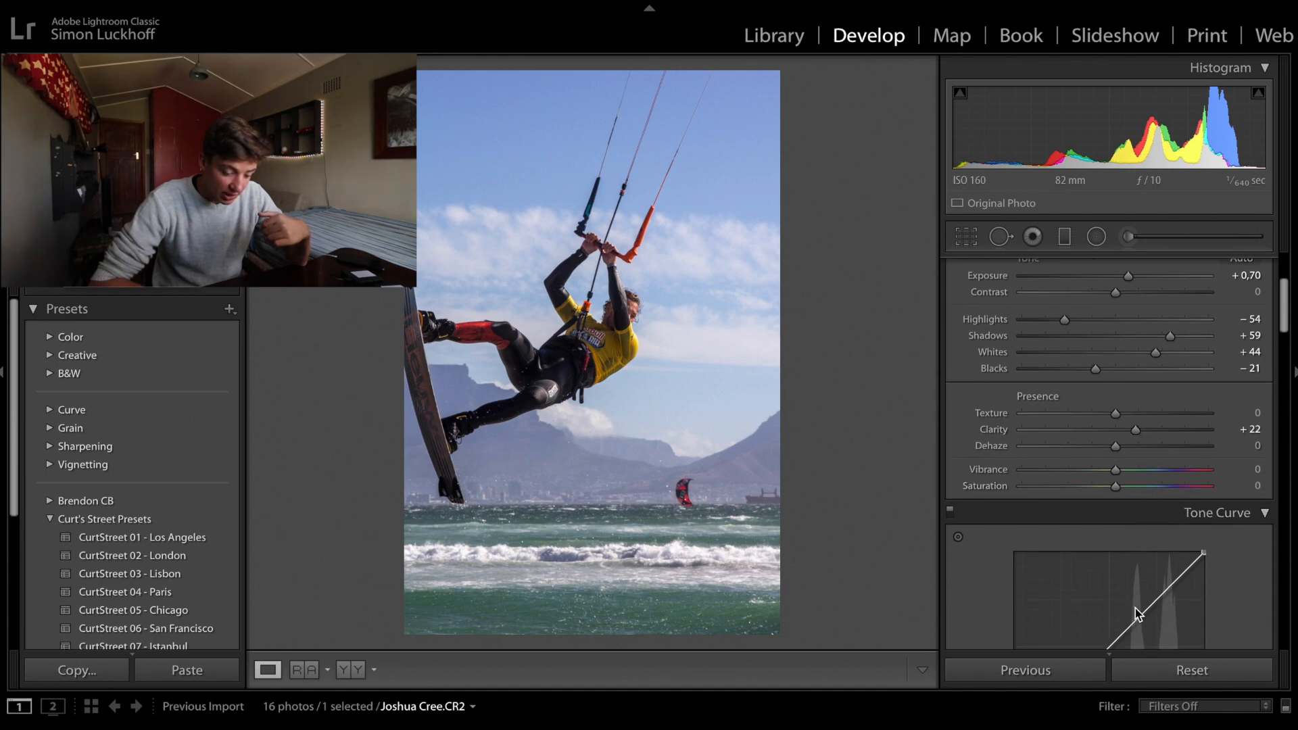
scroll(1134, 607, "down", 3)
left_click(1079, 527)
key("super+z")
key("super+z")
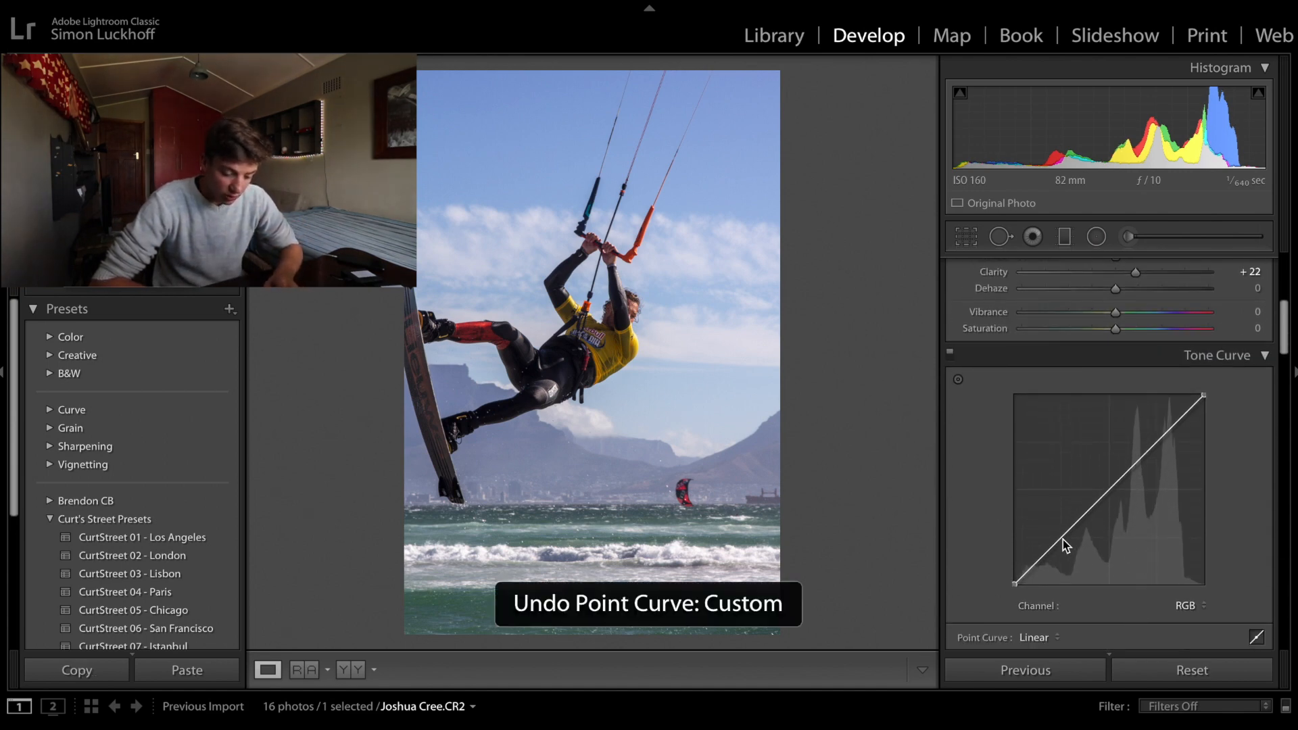
- Add shadow, midtone and highlight points to the RGB tone curve, raising the midtones and highlights and lowering the shadows
left_click(1061, 538)
left_click(1108, 490)
left_click_drag(1155, 443, 1173, 399)
left_click_drag(1108, 489, 1103, 443)
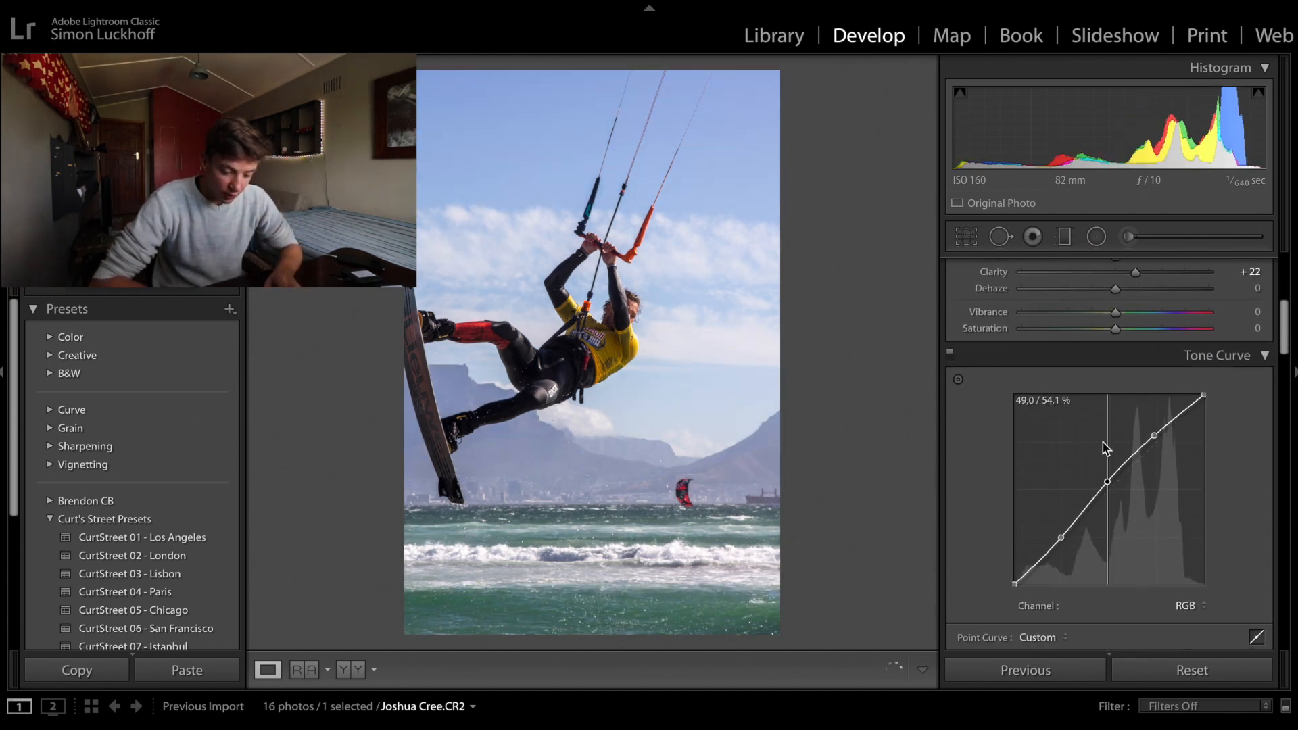
left_click_drag(1061, 537, 1087, 528)
- Calibrate the kitesurfer photo's colors with shadows tint −10, red primary hue +49, green primary hue +49 and blue primary hue −33
scroll(1112, 534, "down", 10)
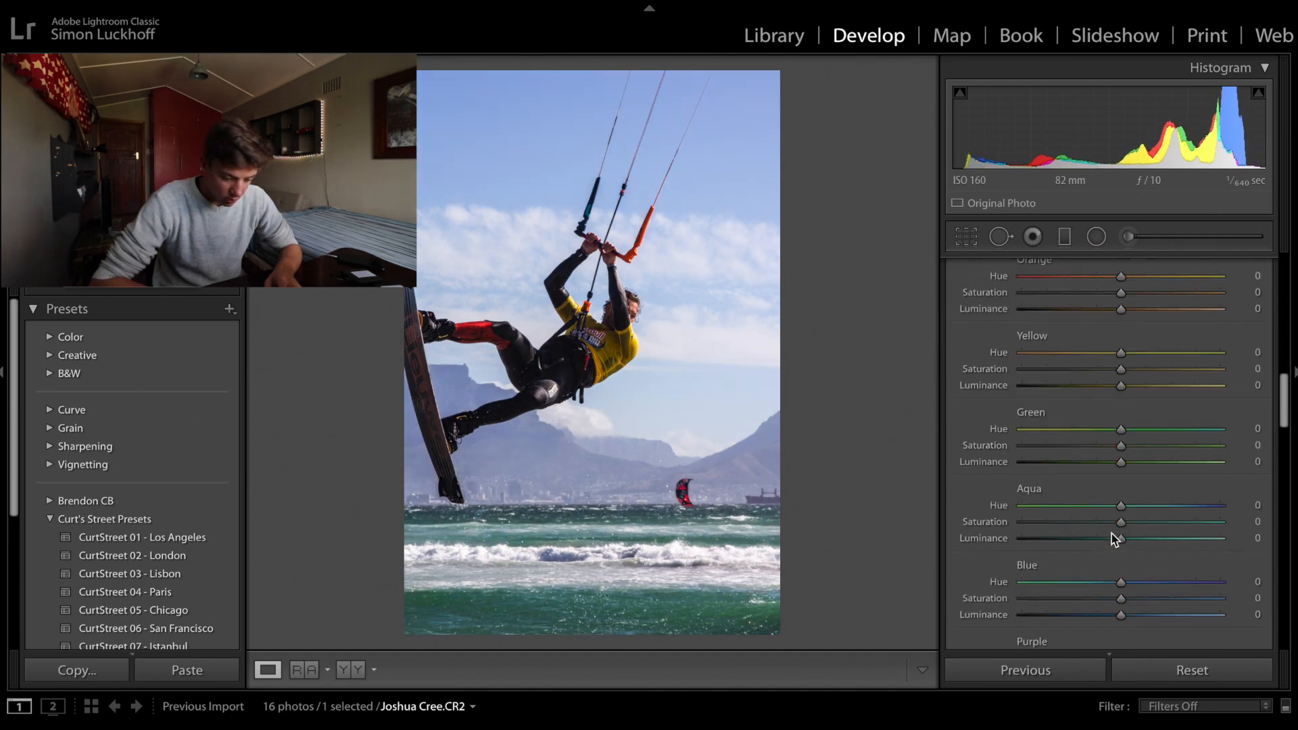
scroll(1112, 533, "down", 20)
left_click_drag(1115, 449, 1080, 449)
left_click_drag(1115, 493, 1161, 493)
left_click_drag(1116, 553, 1161, 553)
left_click_drag(1116, 613, 1073, 613)
left_click_drag(1081, 448, 1106, 449)
left_click_drag(1072, 613, 1085, 613)
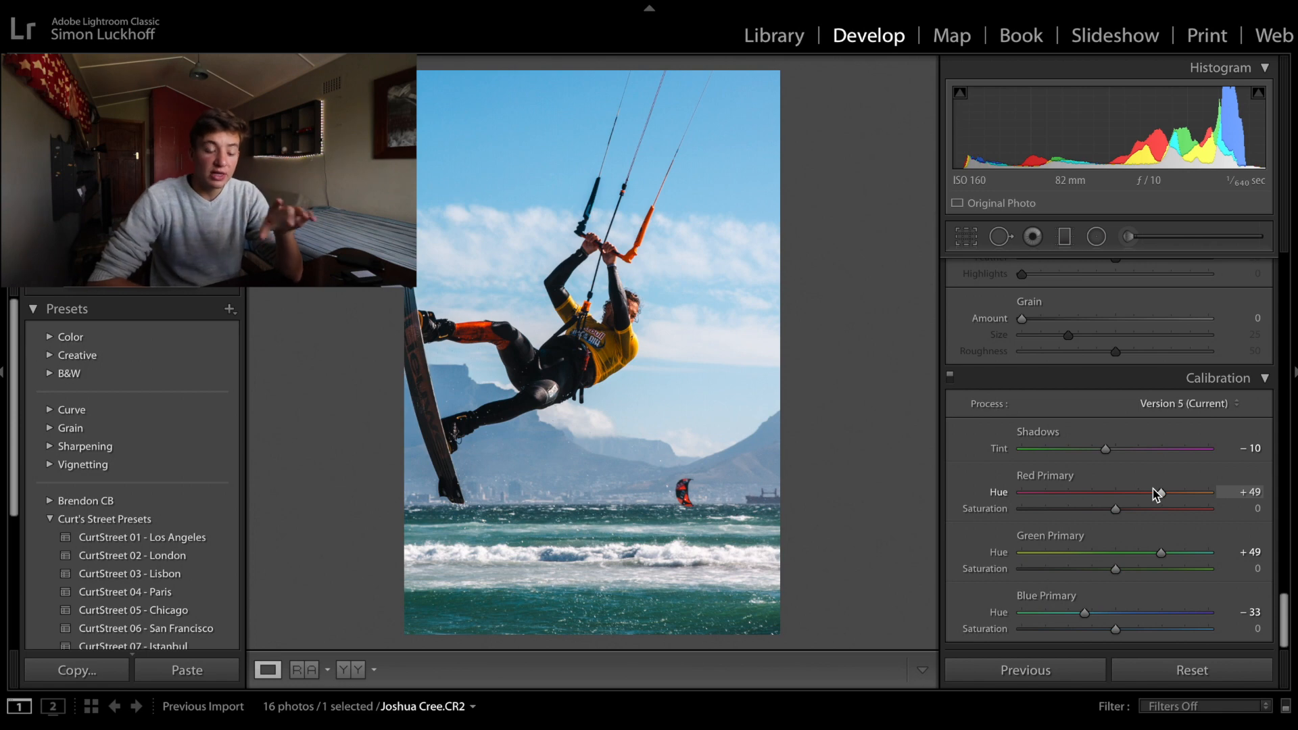
scroll(1157, 494, "up", 12)
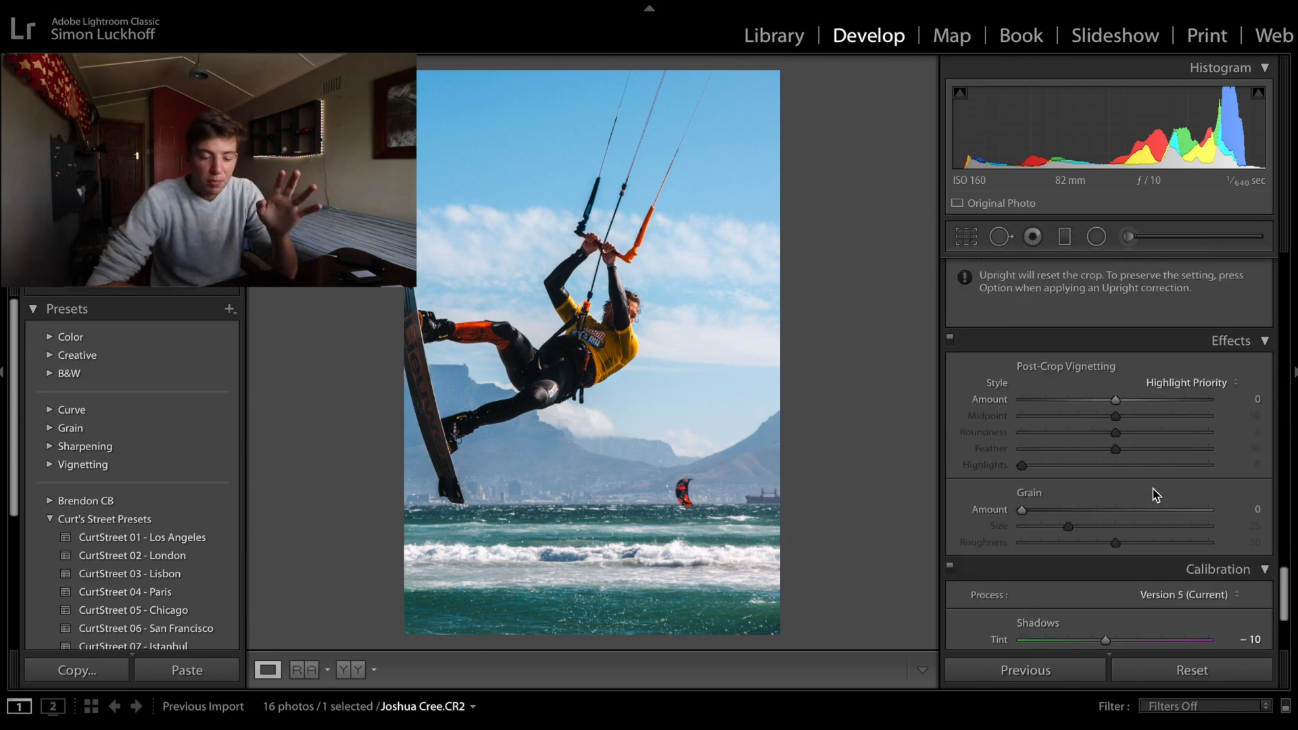
- Adjust the kitesurfer photo's HSL: orange −19/+11/+48, yellow hue +23 and luminance +30, green luminance −9, aqua hue −17 and luminance +18, blue +4/−22/−6
scroll(1159, 549, "up", 2)
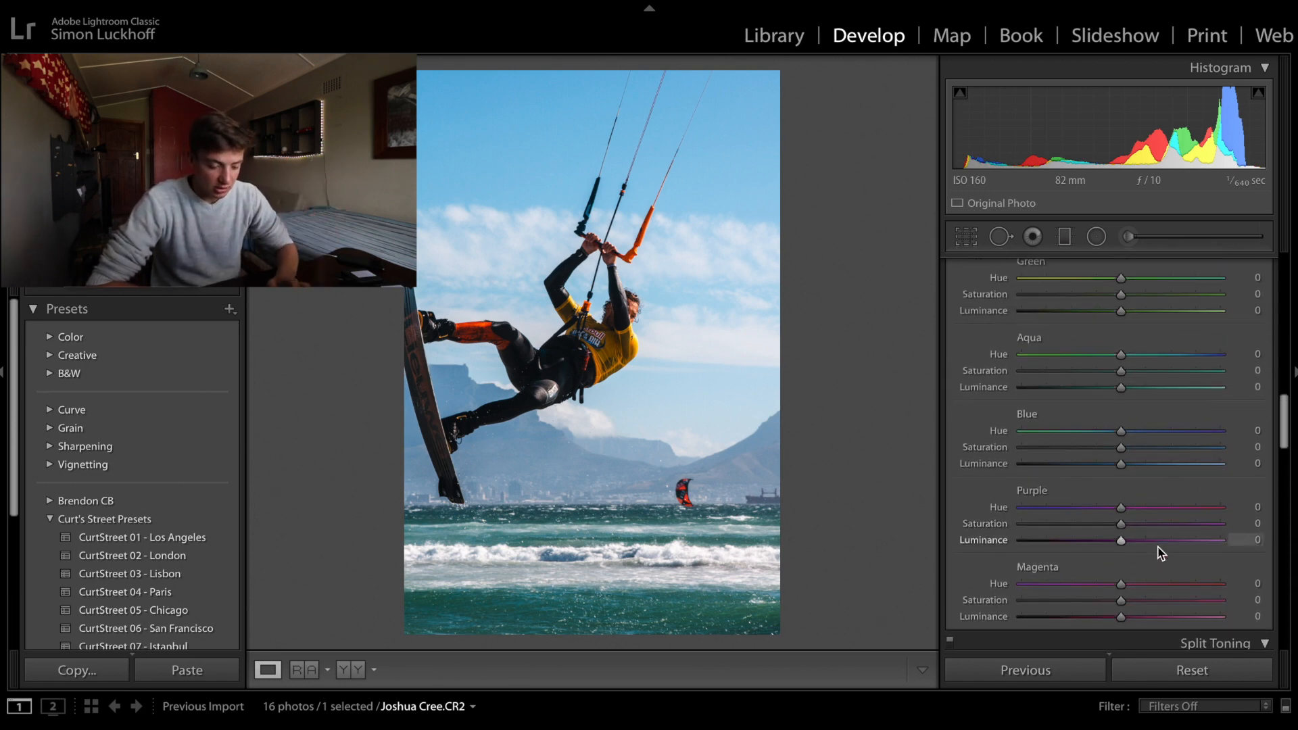
left_click_drag(1123, 449, 1190, 467)
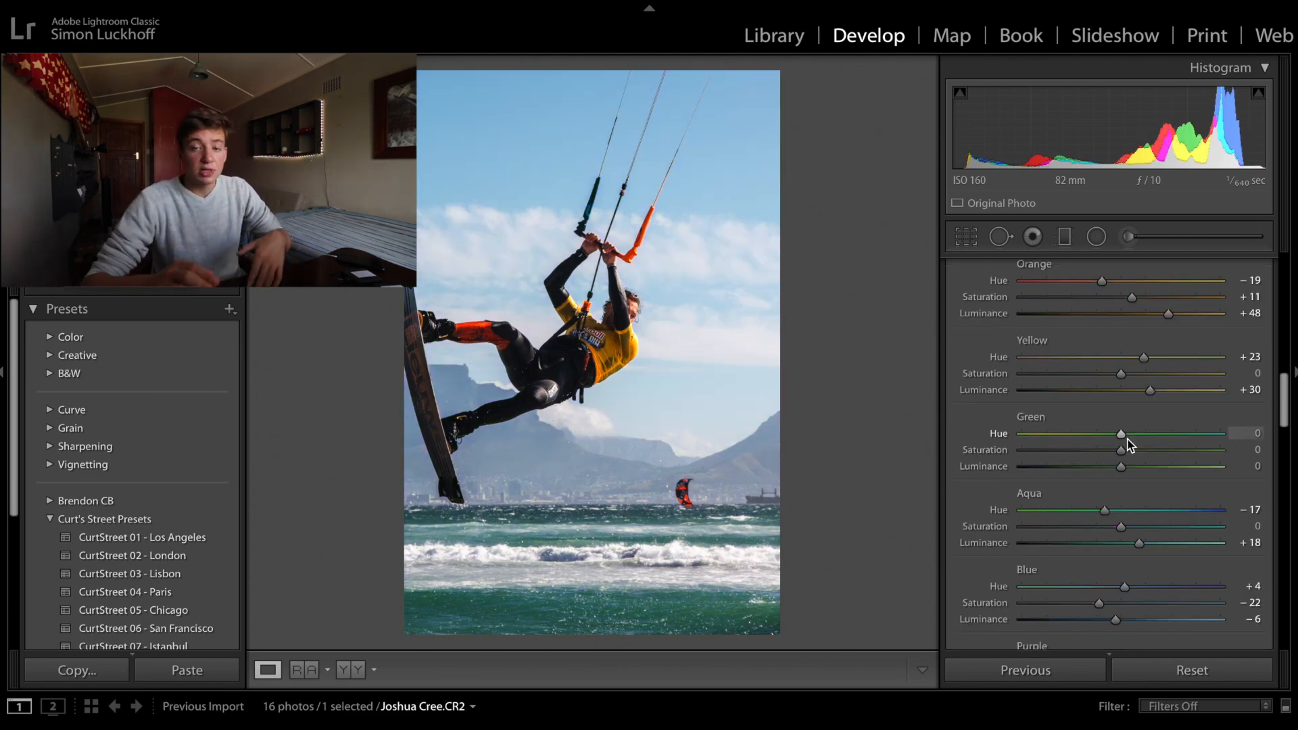
mouse_move(1096, 474)
left_mouse_down()
mouse_move(1032, 472)
mouse_move(1182, 470)
mouse_move(1098, 471)
mouse_move(1114, 472)
left_mouse_up()
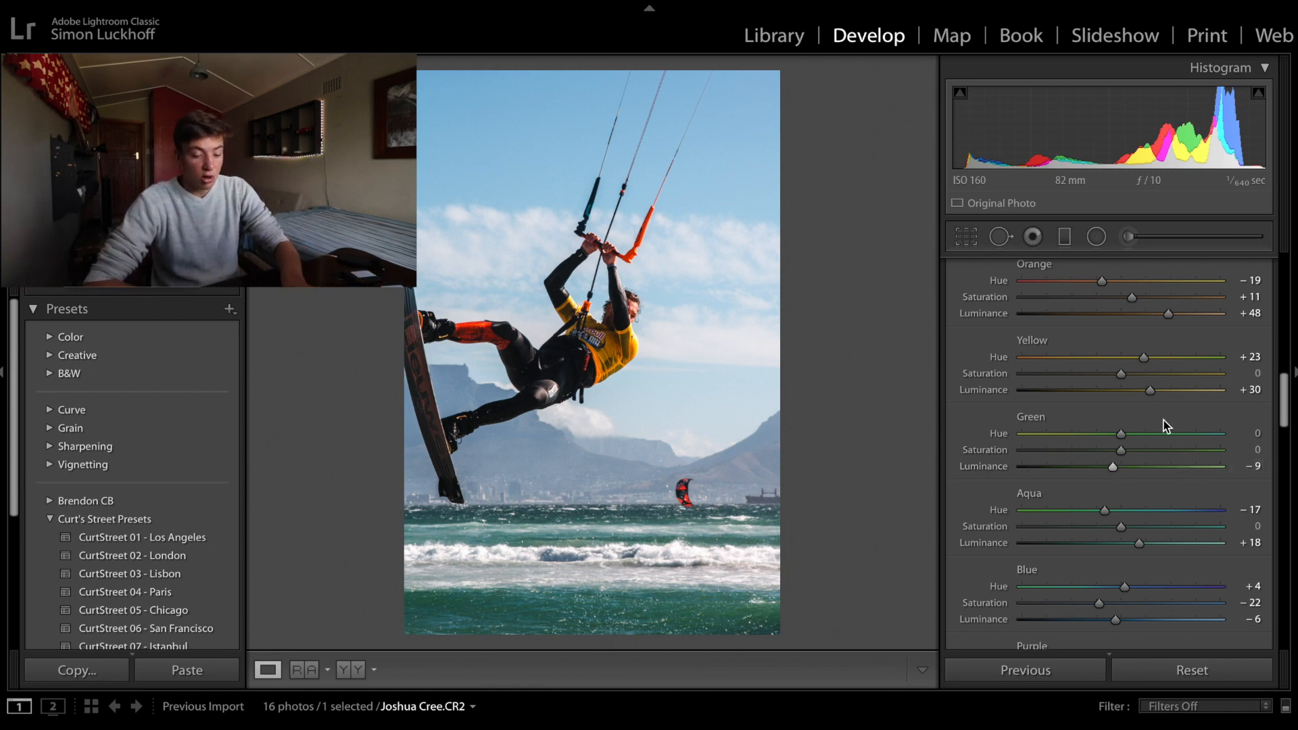
scroll(1158, 378, "up", 2)
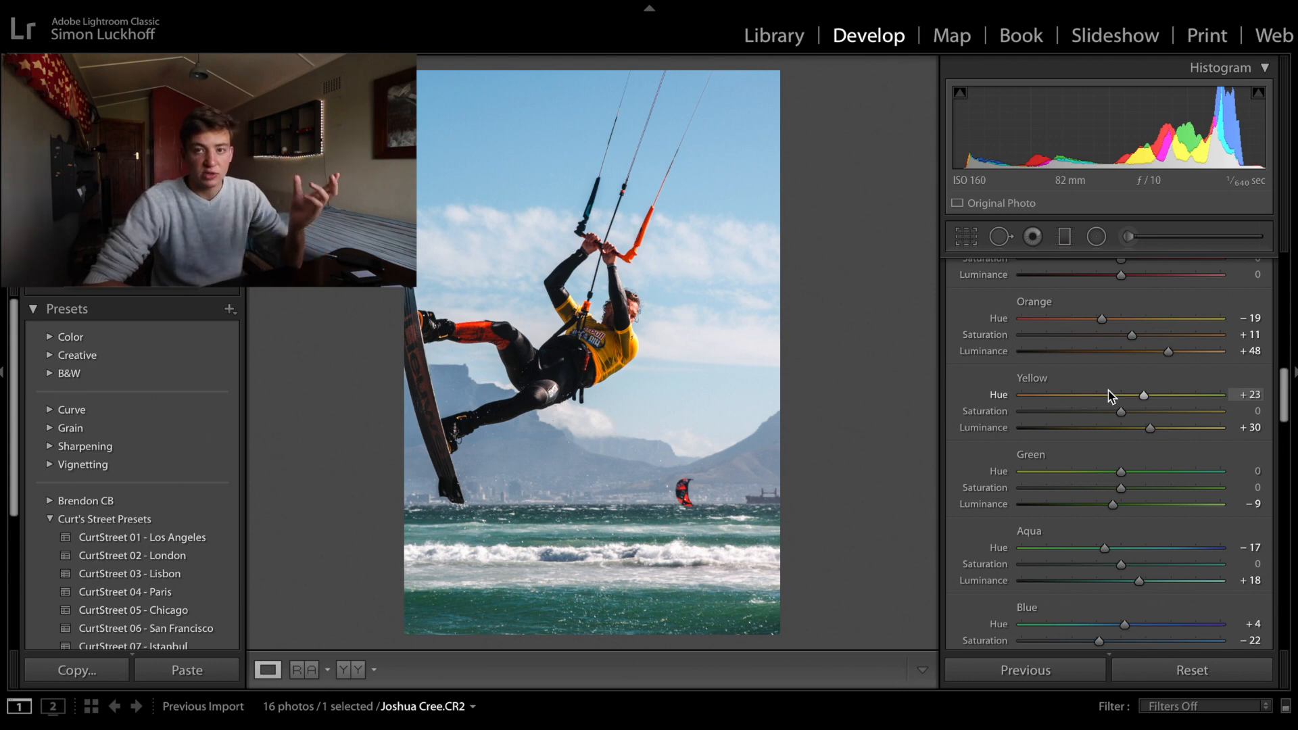
scroll(1109, 396, "up", 10)
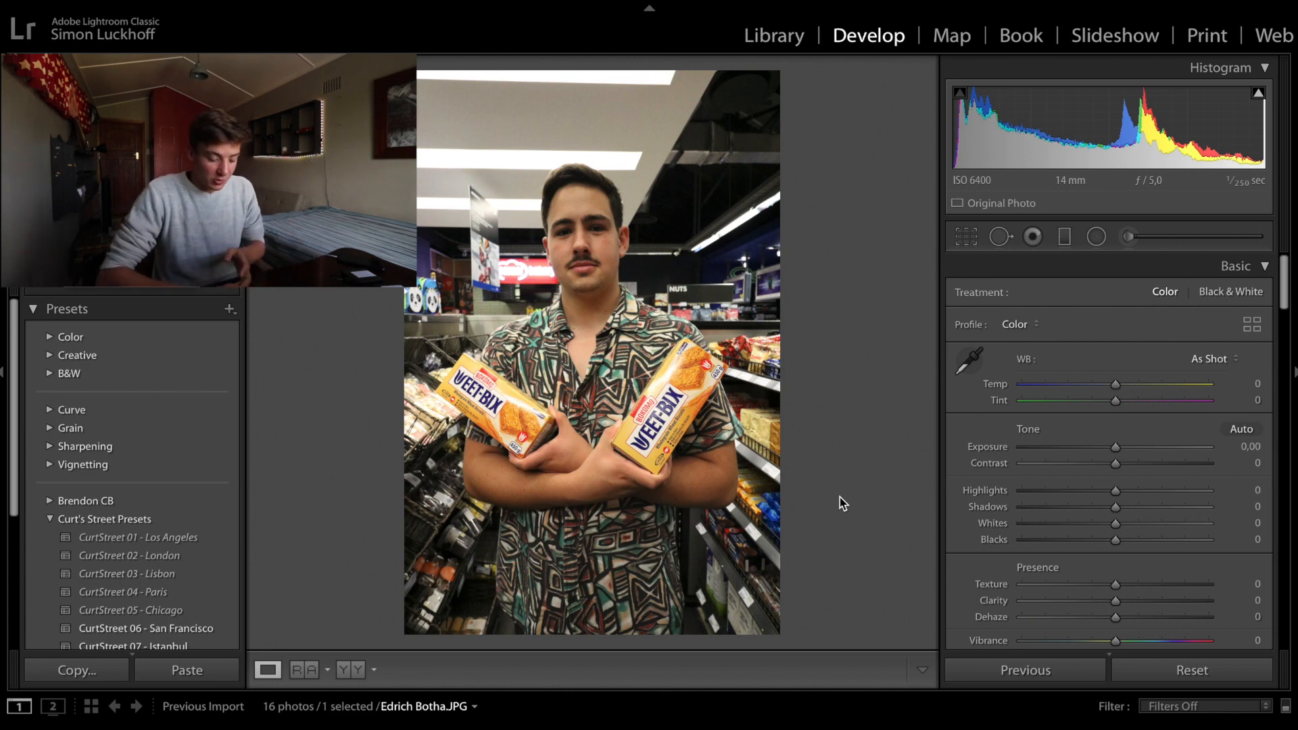
- Set the supermarket portrait's highlights to −69, shadows to +29, whites to +22 and blacks to −24
key("i")
key("i")
key("i")
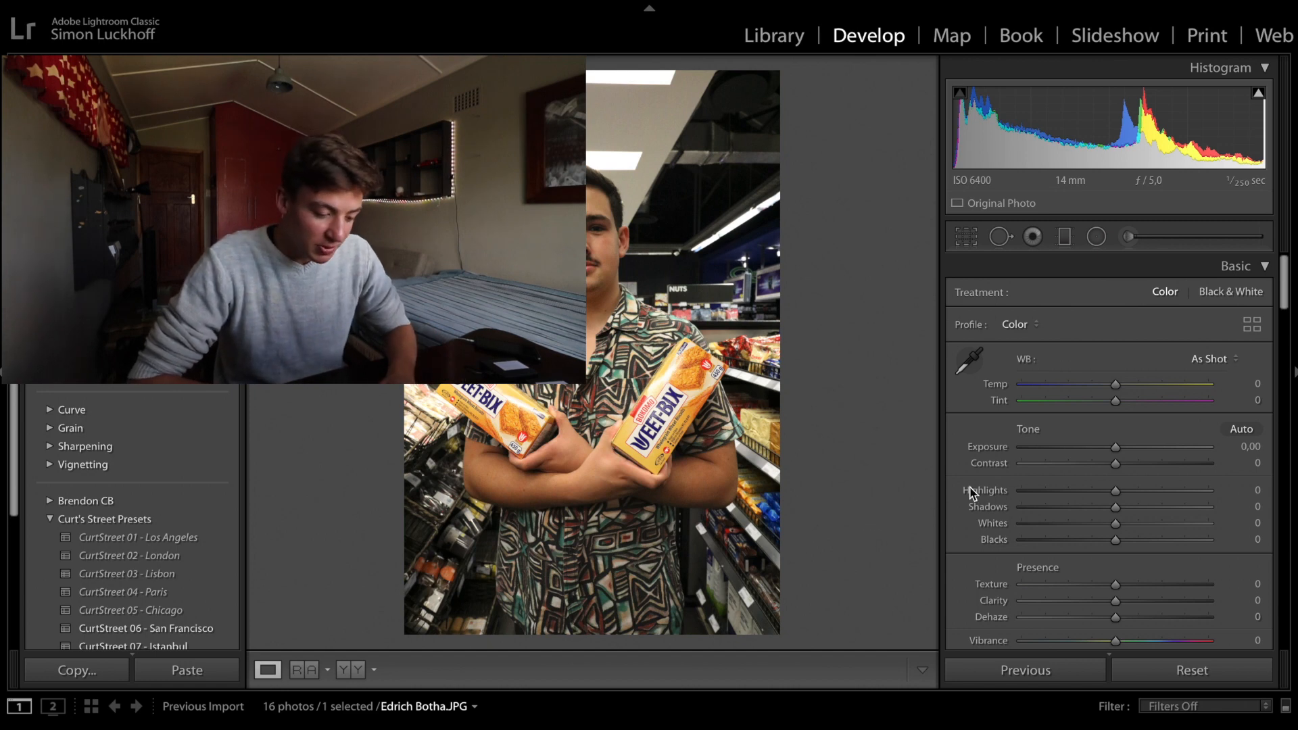
left_click(1050, 493)
left_click_drag(1115, 507, 1150, 513)
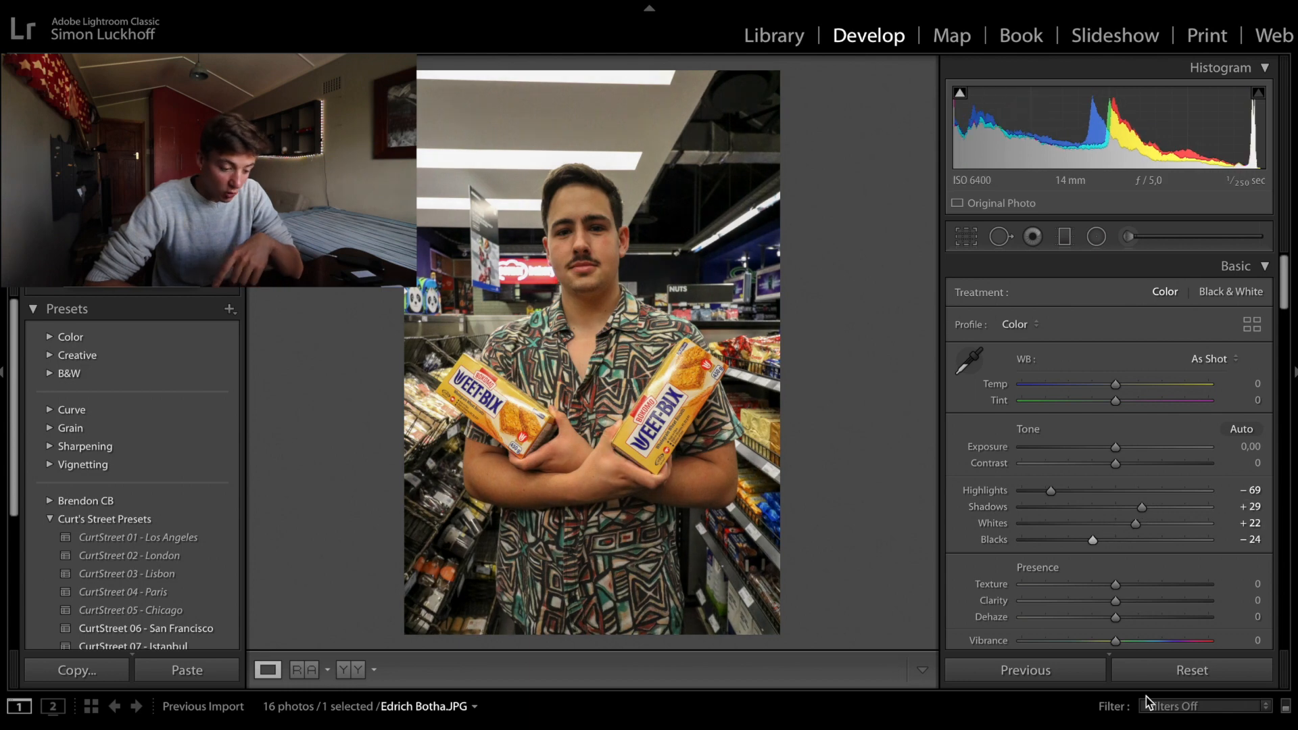
- Apply luminance noise reduction of 15 to the supermarket portrait
scroll(1135, 588, "down", 5)
scroll(1126, 448, "down", 12)
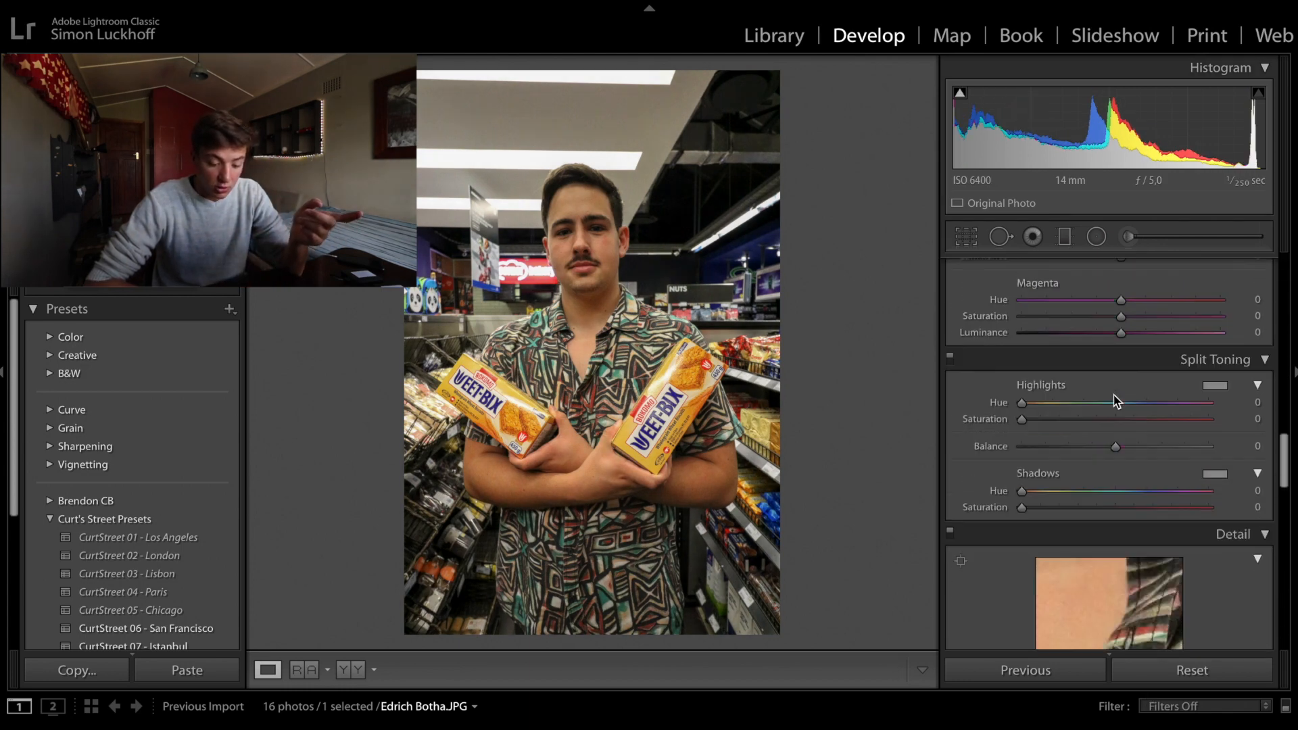
left_click(1053, 424)
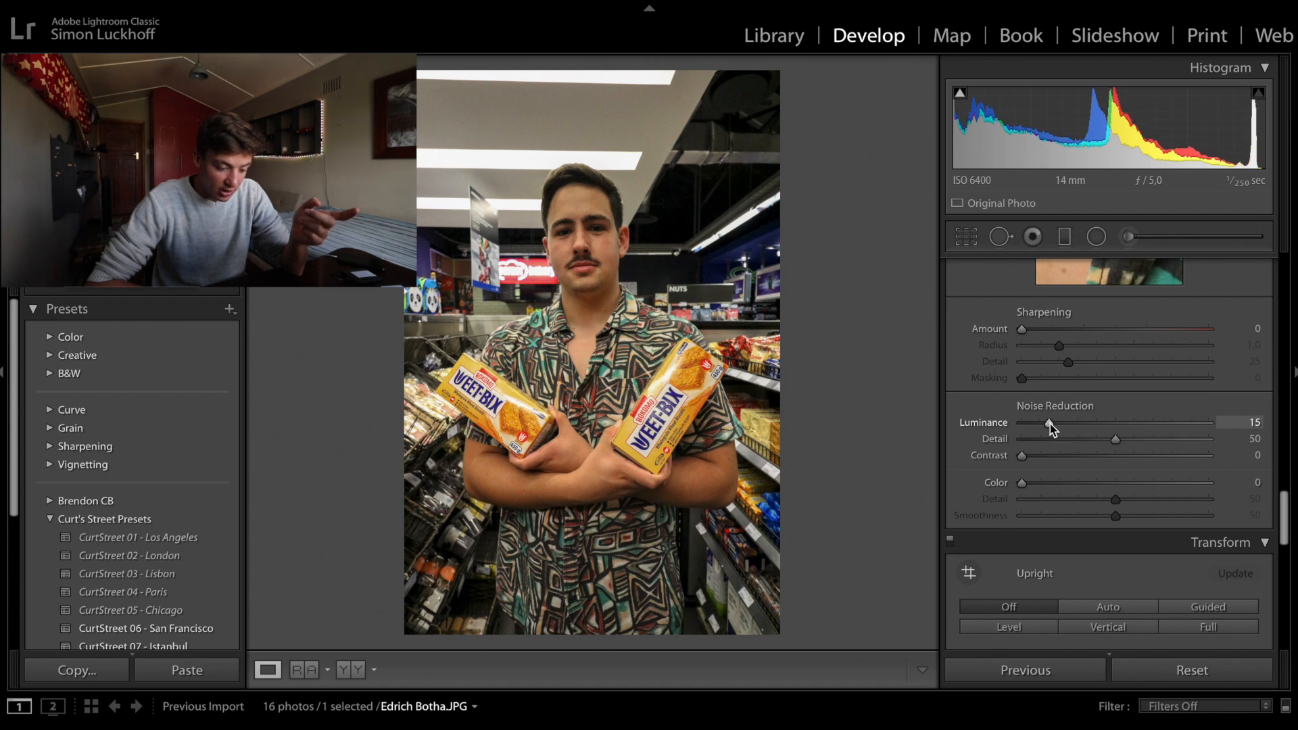
- Set the supermarket portrait's clarity to +16 and contrast to +10
scroll(1089, 430, "up", 15)
scroll(1089, 430, "up", 1)
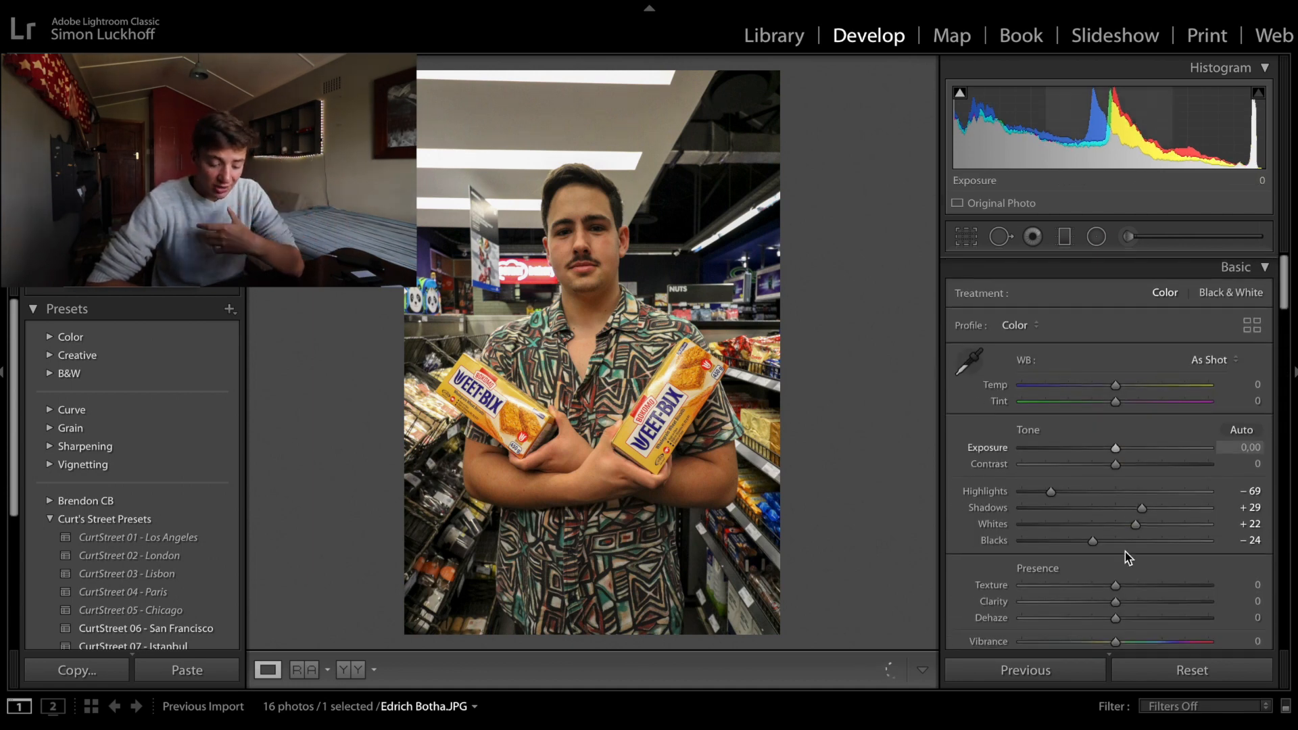
left_click(1131, 601)
scroll(1147, 533, "down", 1)
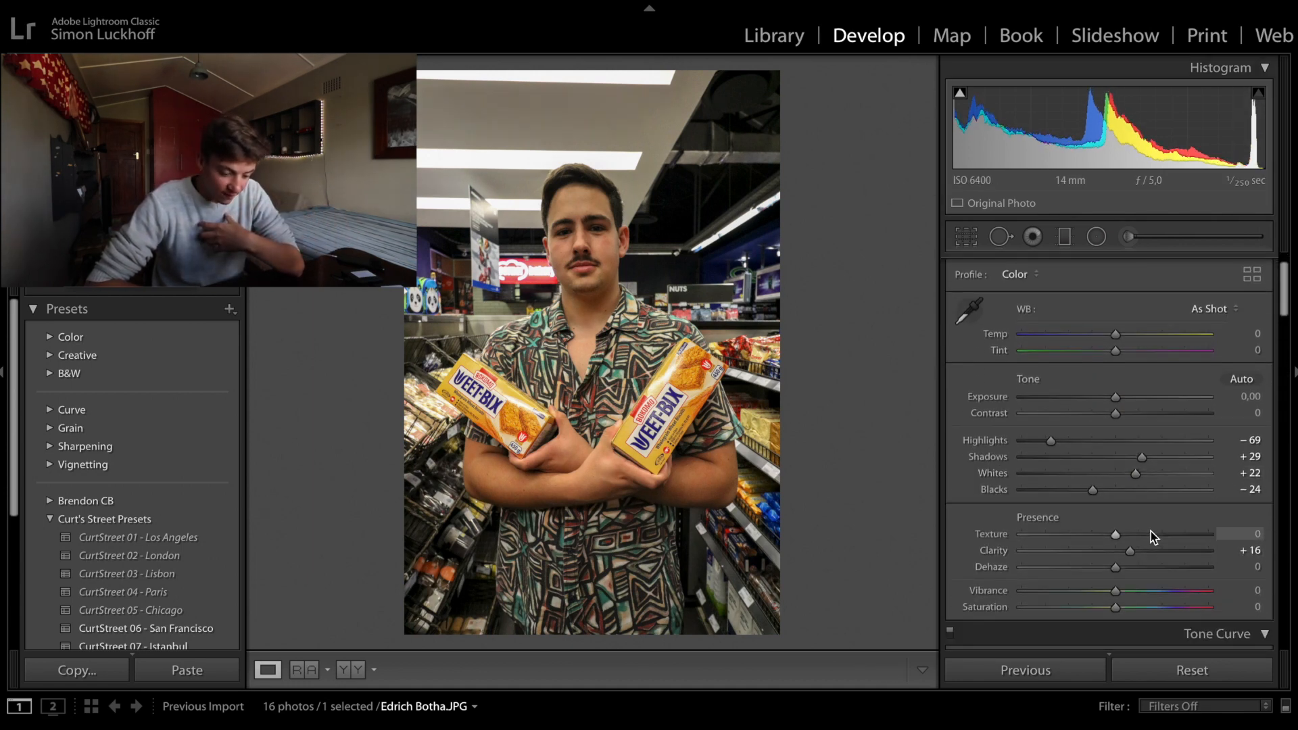
left_click_drag(1136, 411, 1127, 414)
- Shape the supermarket portrait's RGB tone curve with raised midtones and highlights, a lifted black point and an extra point low in the shadows
scroll(1054, 487, "down", 5)
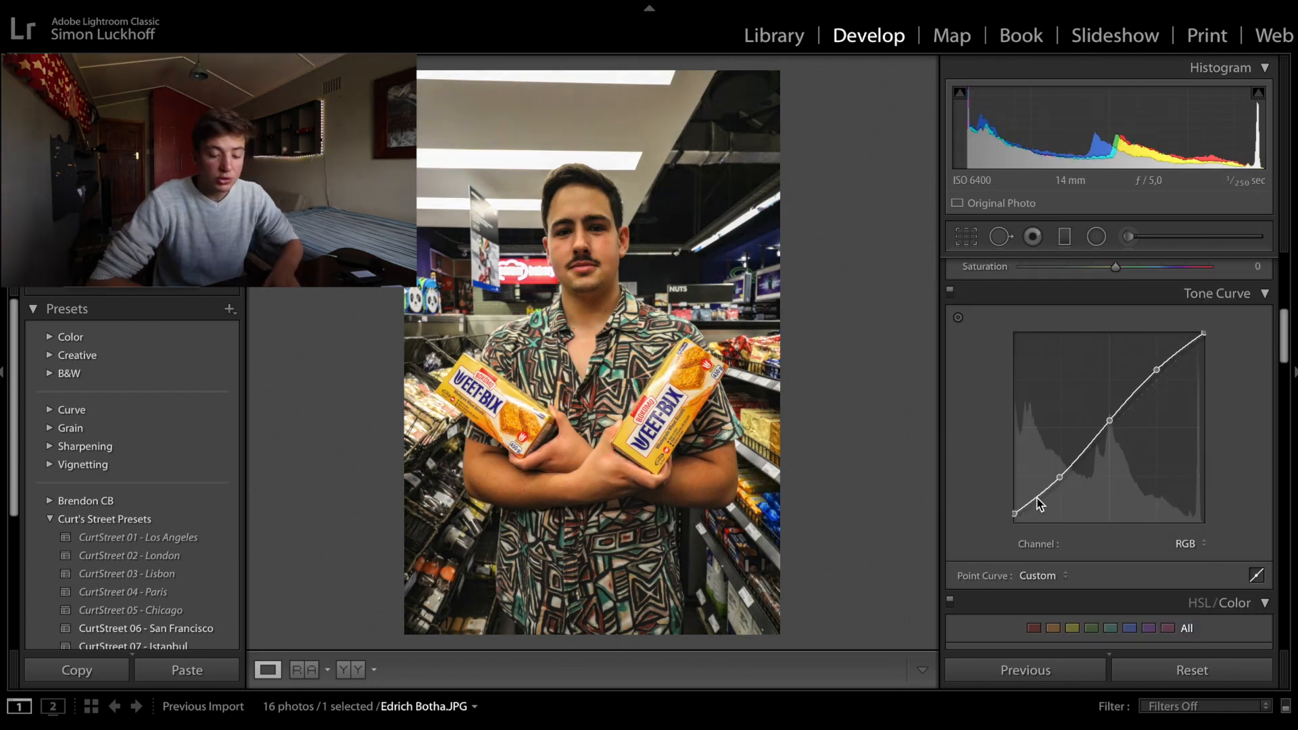
left_click(1036, 497)
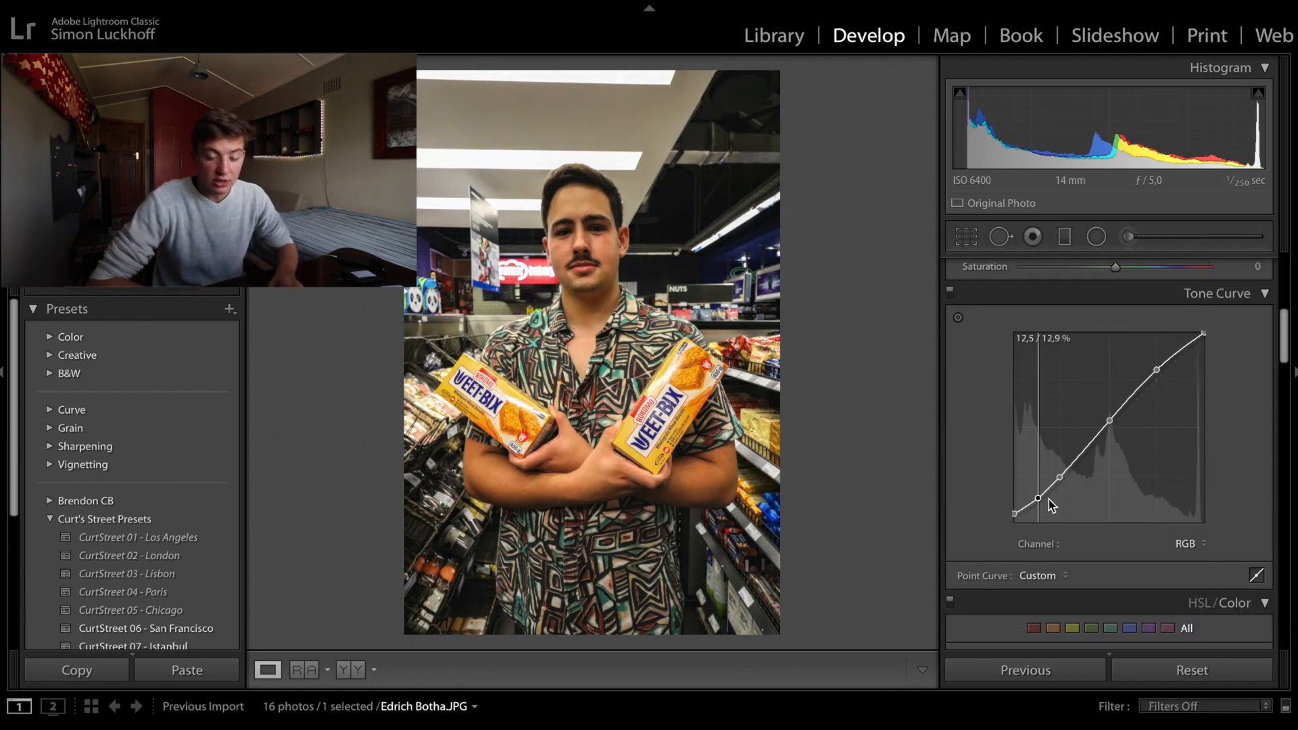
scroll(1117, 516, "up", 6)
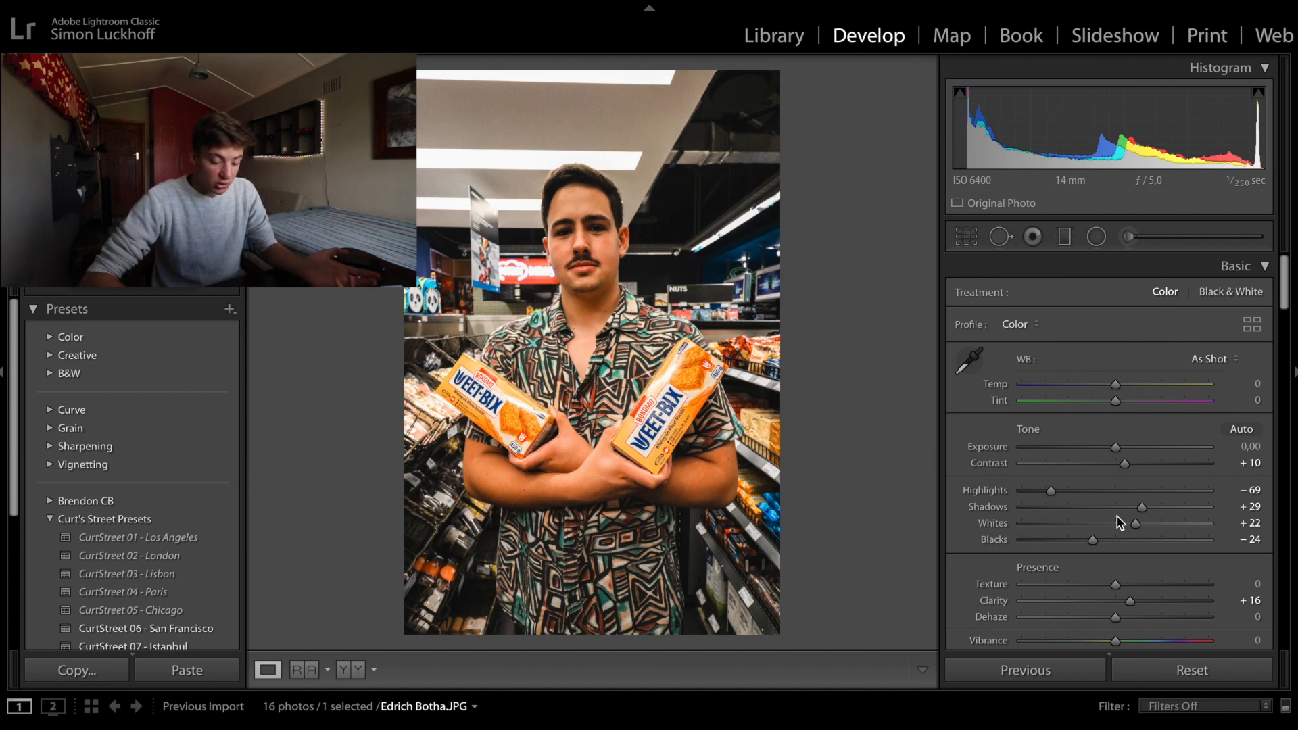
key("plus")
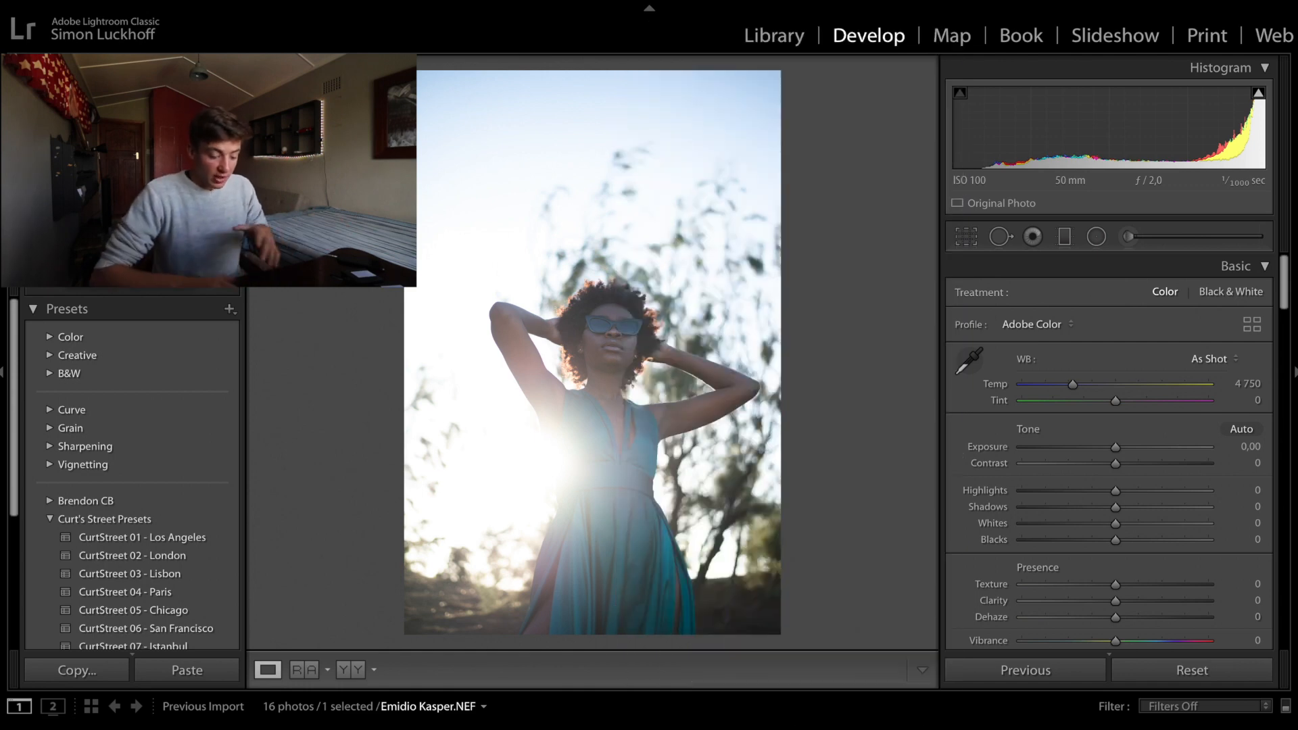
- Set the backlit dress portrait's highlights to −79, shadows +46, whites +25, blacks −33, contrast +19, clarity +18 and temperature 5 072
left_click(1045, 494)
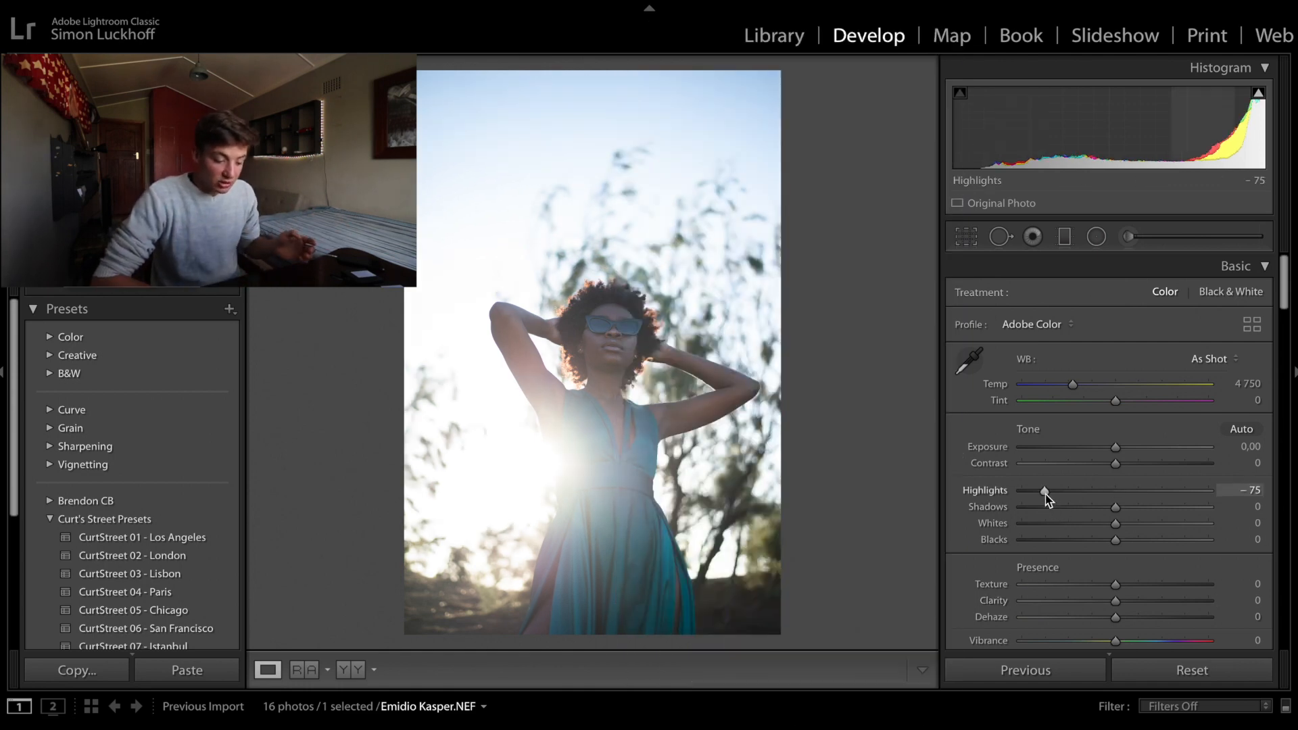
left_click_drag(1046, 499, 1040, 493)
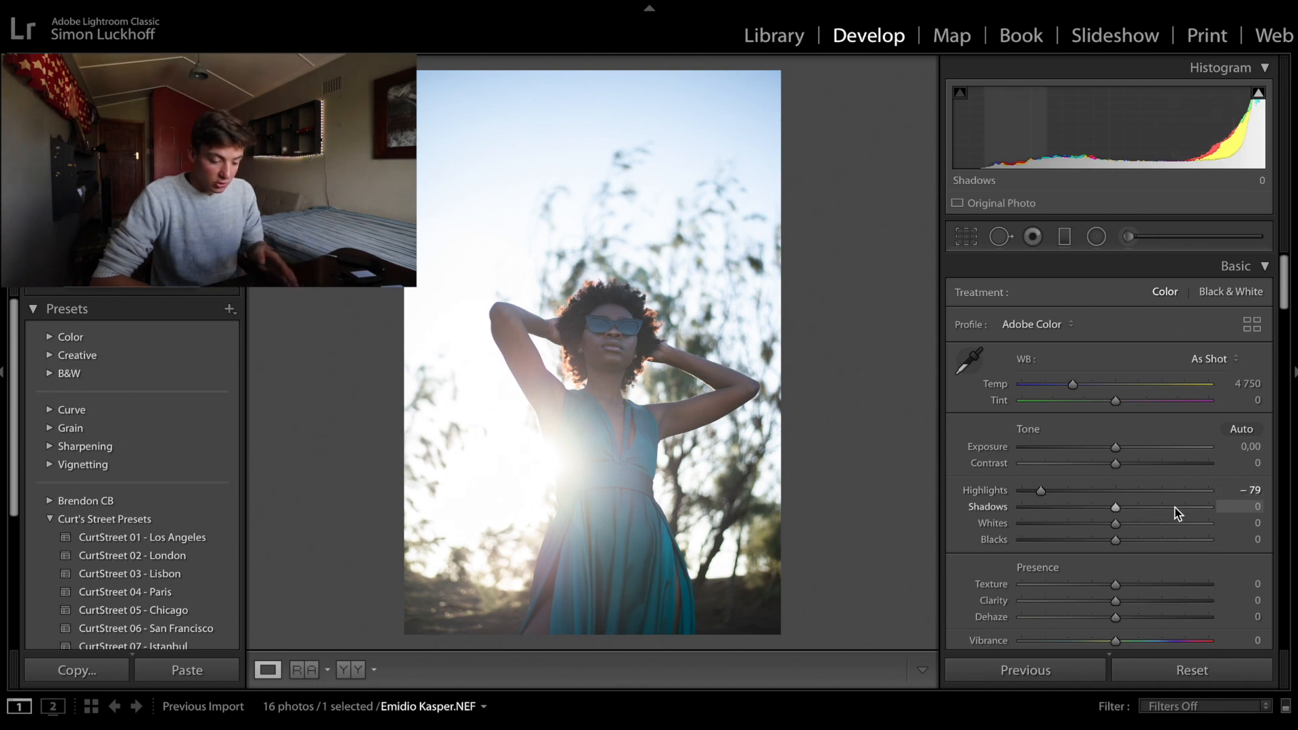
left_click_drag(1174, 512, 1082, 541)
left_click_drag(1115, 463, 1133, 463)
left_click_drag(1116, 602, 1131, 606)
left_click_drag(1073, 384, 1081, 391)
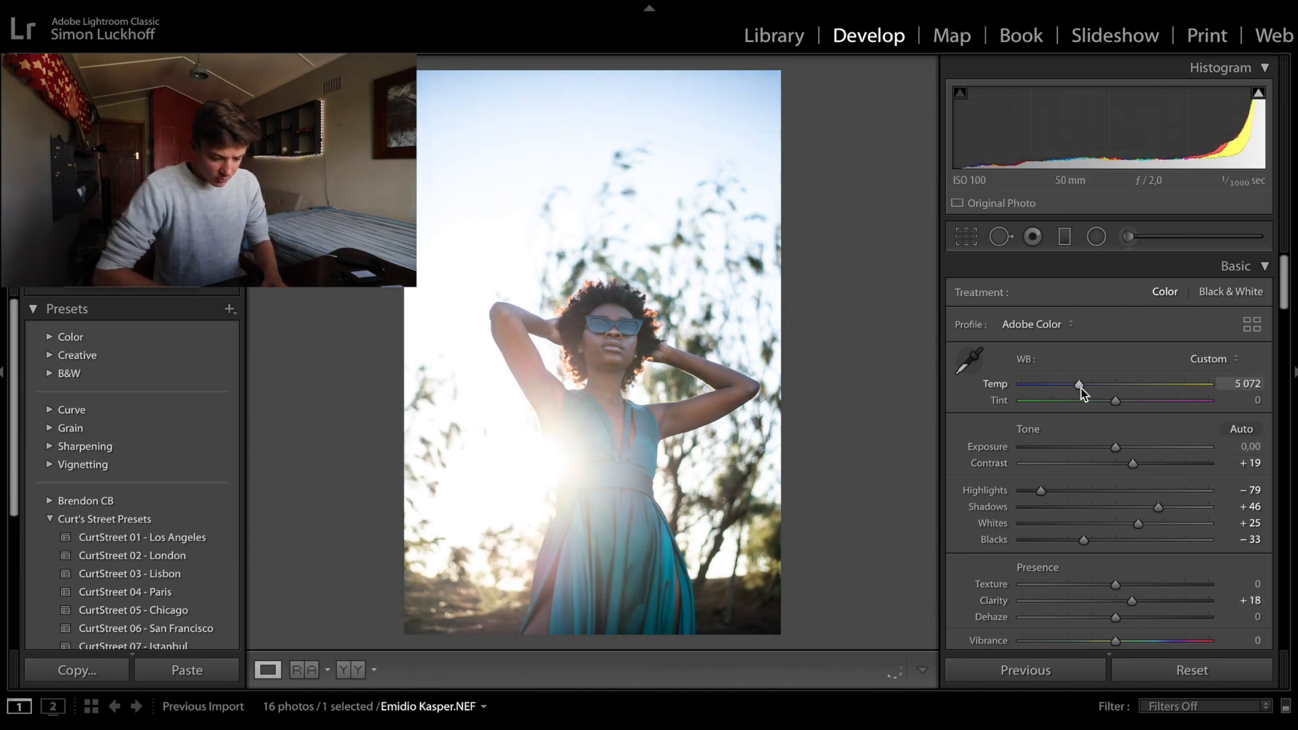
- Shape the dress portrait's RGB tone curve by raising the midtones and highlights, lowering the shadows and lifting the black point
scroll(1082, 406, "down", 5)
scroll(1099, 578, "down", 1)
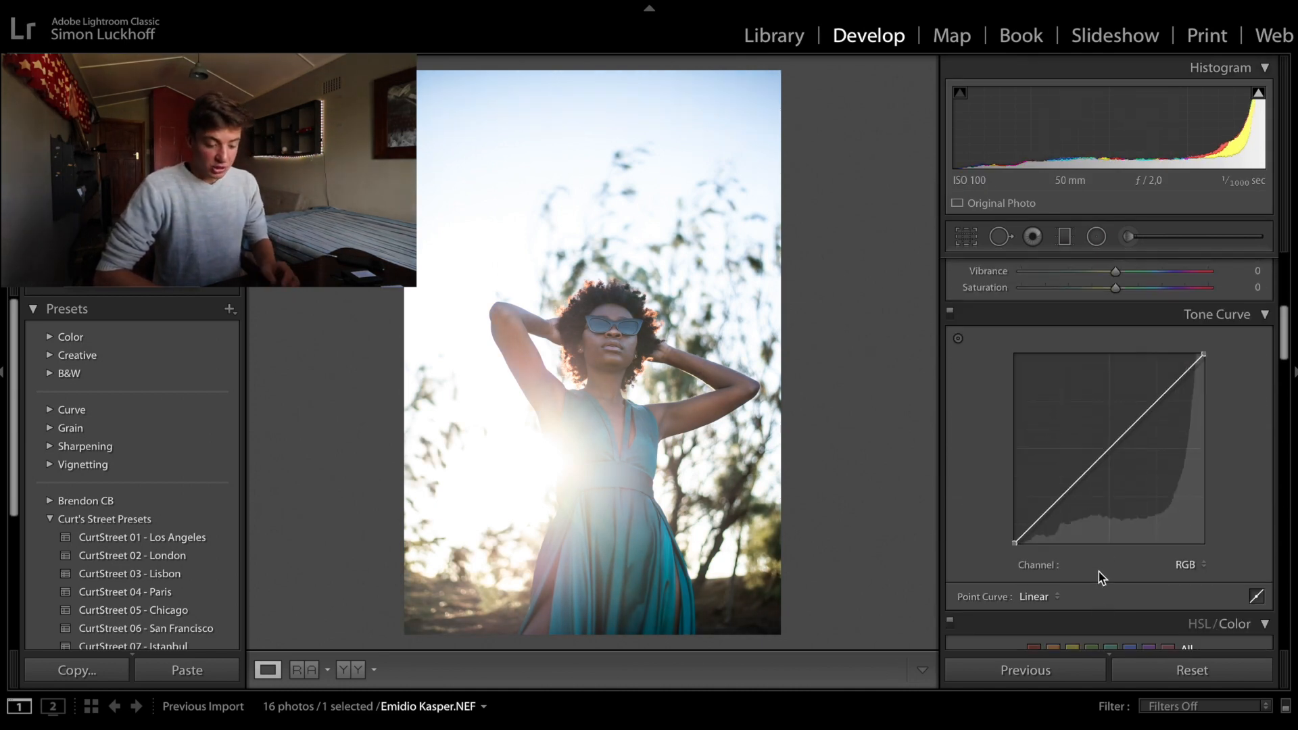
left_click(1107, 451)
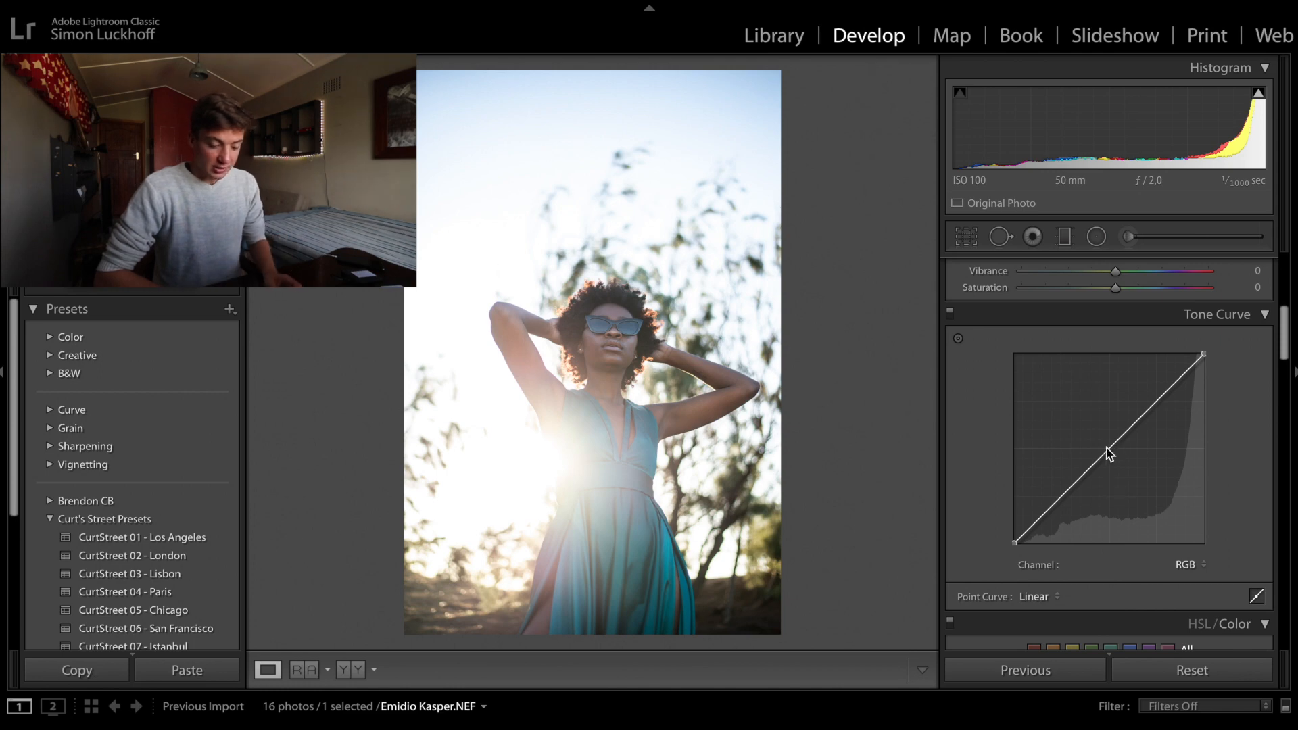
left_click(1059, 498)
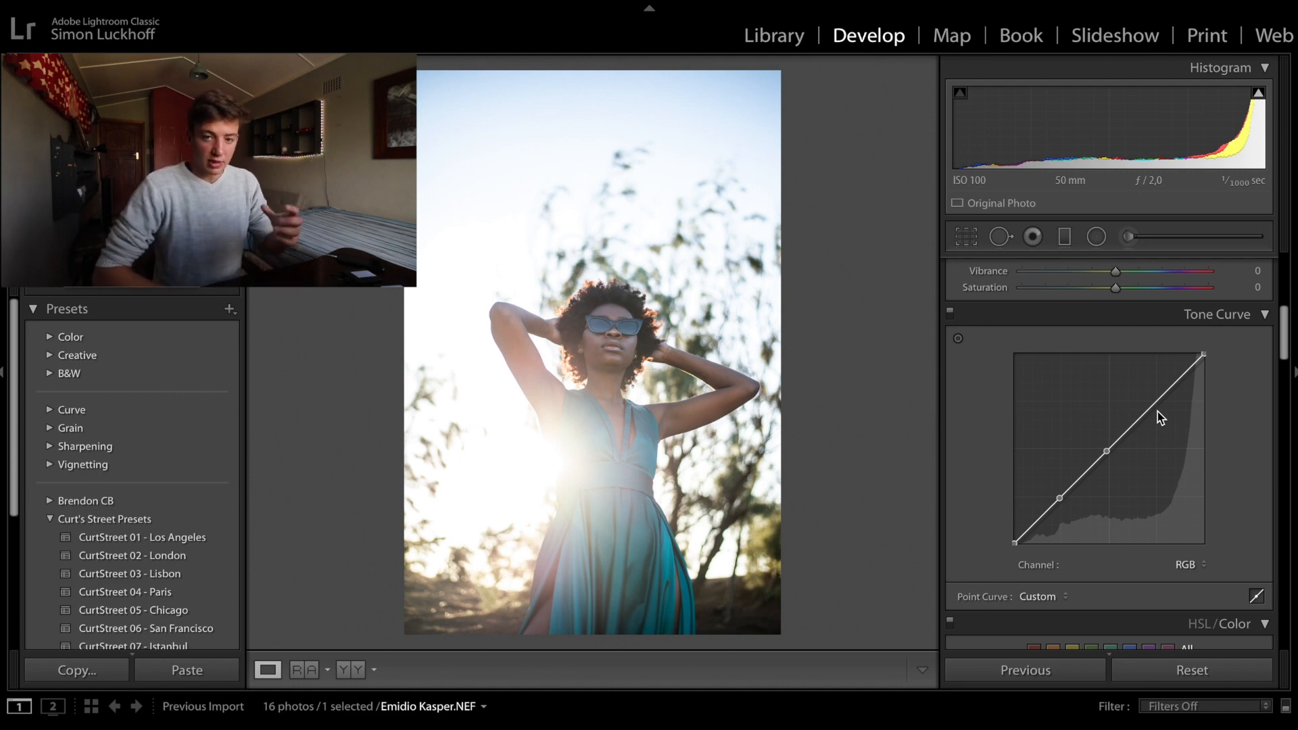
mouse_move(1155, 404)
left_mouse_down()
mouse_move(1162, 356)
mouse_move(1154, 397)
left_mouse_up()
mouse_move(1107, 451)
left_mouse_down()
mouse_move(1106, 468)
mouse_move(1109, 440)
left_mouse_up()
left_click_drag(1059, 499, 1061, 504)
left_click_drag(1014, 544, 1014, 534)
left_click_drag(1086, 471, 1110, 483)
- Fine-tune the hue, saturation and luminance of individual colors in the dress portrait, leaving blue, purple and magenta at 0
scroll(1122, 467, "down", 5)
mouse_move(1121, 526)
left_mouse_down()
mouse_move(1007, 526)
mouse_move(1097, 526)
left_mouse_up()
left_click_drag(1121, 543, 1152, 543)
left_click_drag(1121, 559, 1141, 562)
scroll(1121, 561, "down", 4)
mouse_move(1121, 481)
left_mouse_down()
mouse_move(1147, 483)
mouse_move(1136, 497)
left_mouse_up()
scroll(1136, 514, "down", 4)
left_click_drag(1121, 451, 1084, 449)
- Calibrate the dress portrait's colors by shifting one primary hue up and the following primary hue down
scroll(1108, 486, "down", 20)
left_click_drag(1116, 493, 1142, 492)
left_click_drag(1115, 553, 1092, 574)
- Split tone the dress portrait's highlights with hue 49, saturation 17 and balance +32
scroll(1082, 473, "up", 6)
scroll(1125, 539, "up", 13)
left_click_drag(1022, 470, 1045, 473)
left_click_drag(1022, 487, 1046, 488)
left_click_drag(1116, 514, 1146, 514)
scroll(1148, 505, "up", 3)
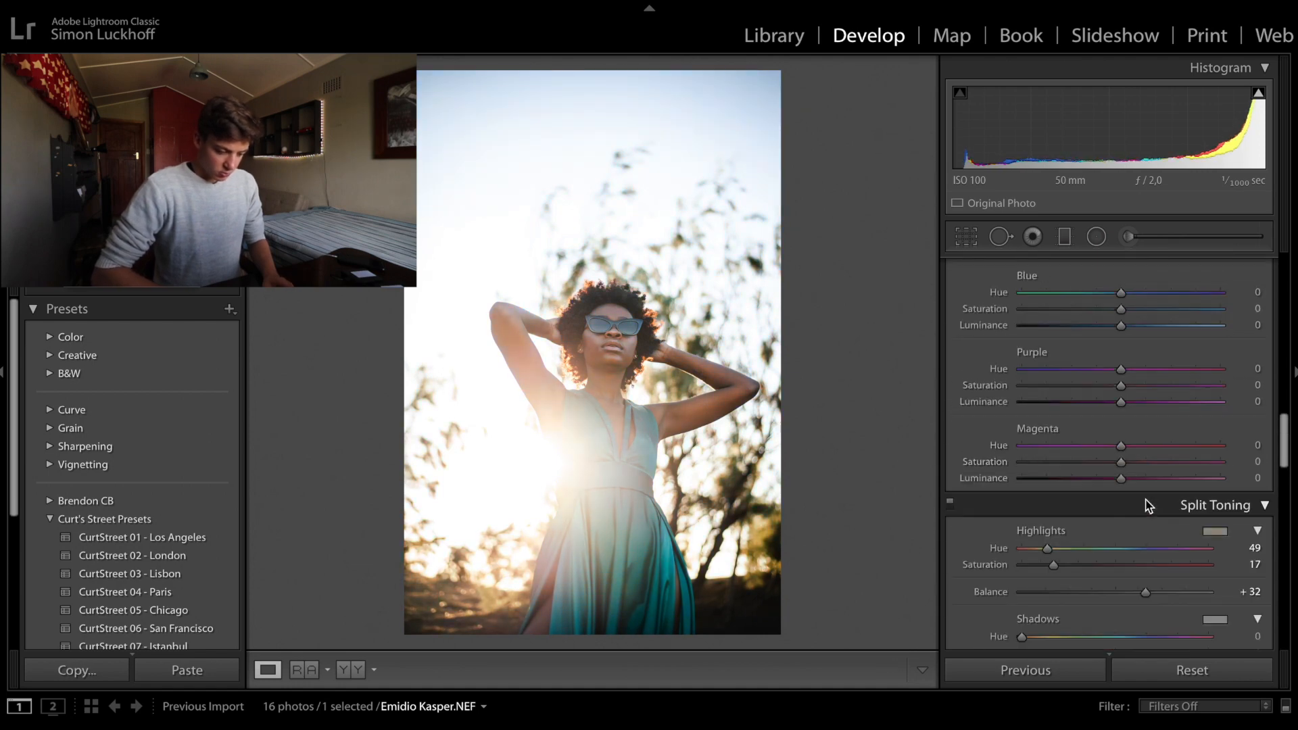
- Bring the split toning balance back close to neutral and warm the dress portrait's temperature to 5 244
scroll(1147, 505, "down", 5)
left_click_drag(1145, 442, 1119, 443)
left_click_drag(1046, 415, 1084, 385)
scroll(1075, 412, "up", 20)
- Compare the dress portrait's unedited and edited versions
key("backslash")
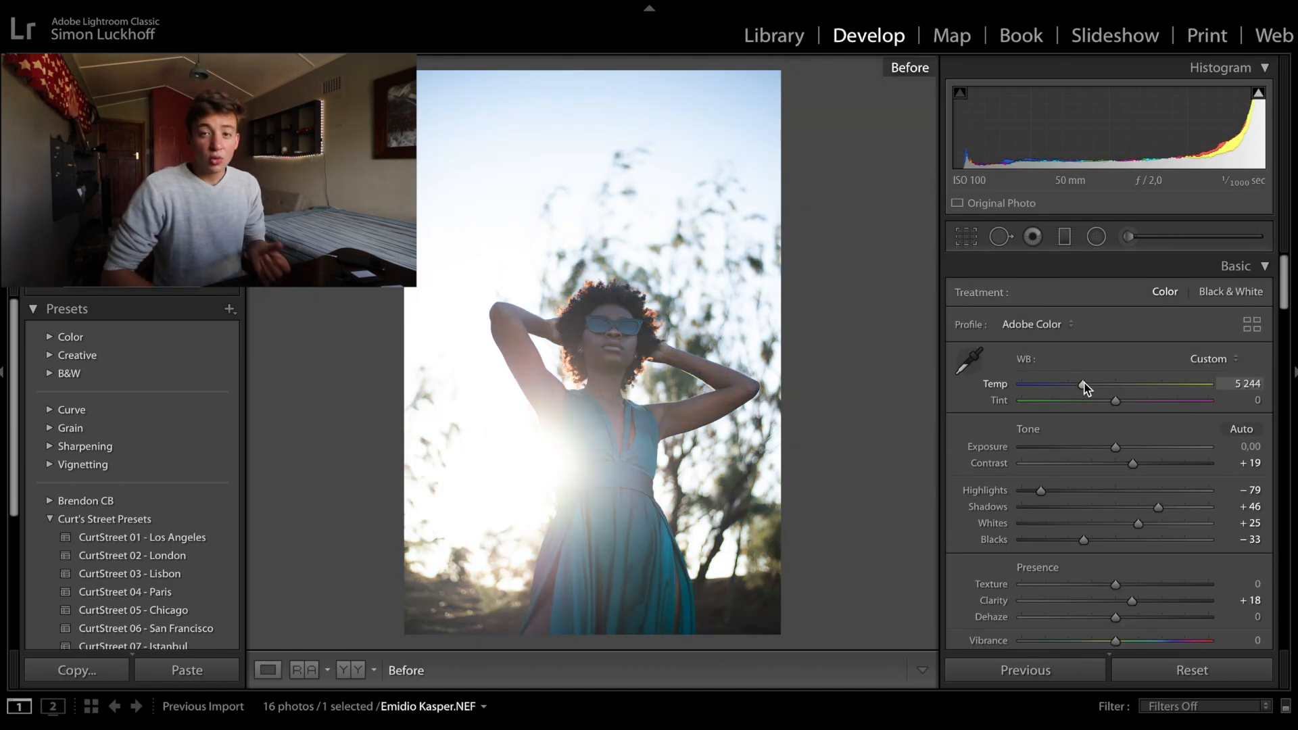
key("backslash")
key("backslash")
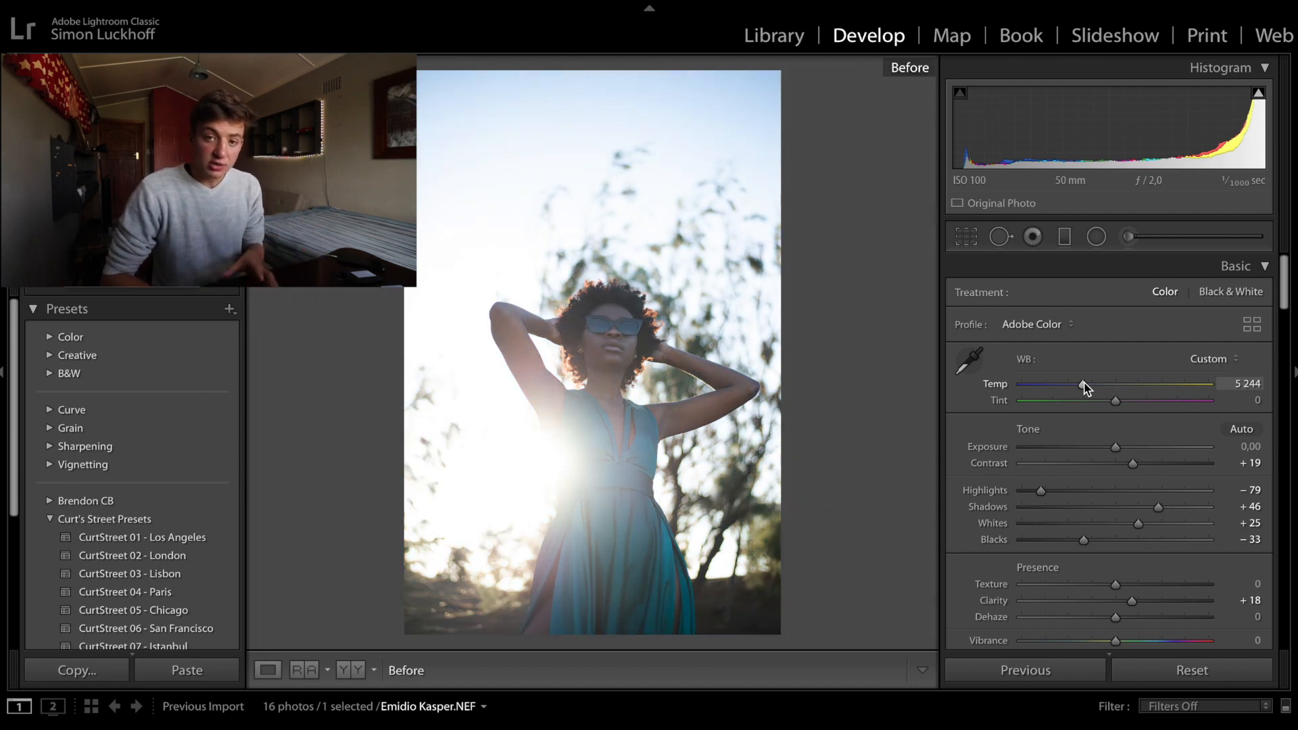
key("backslash")
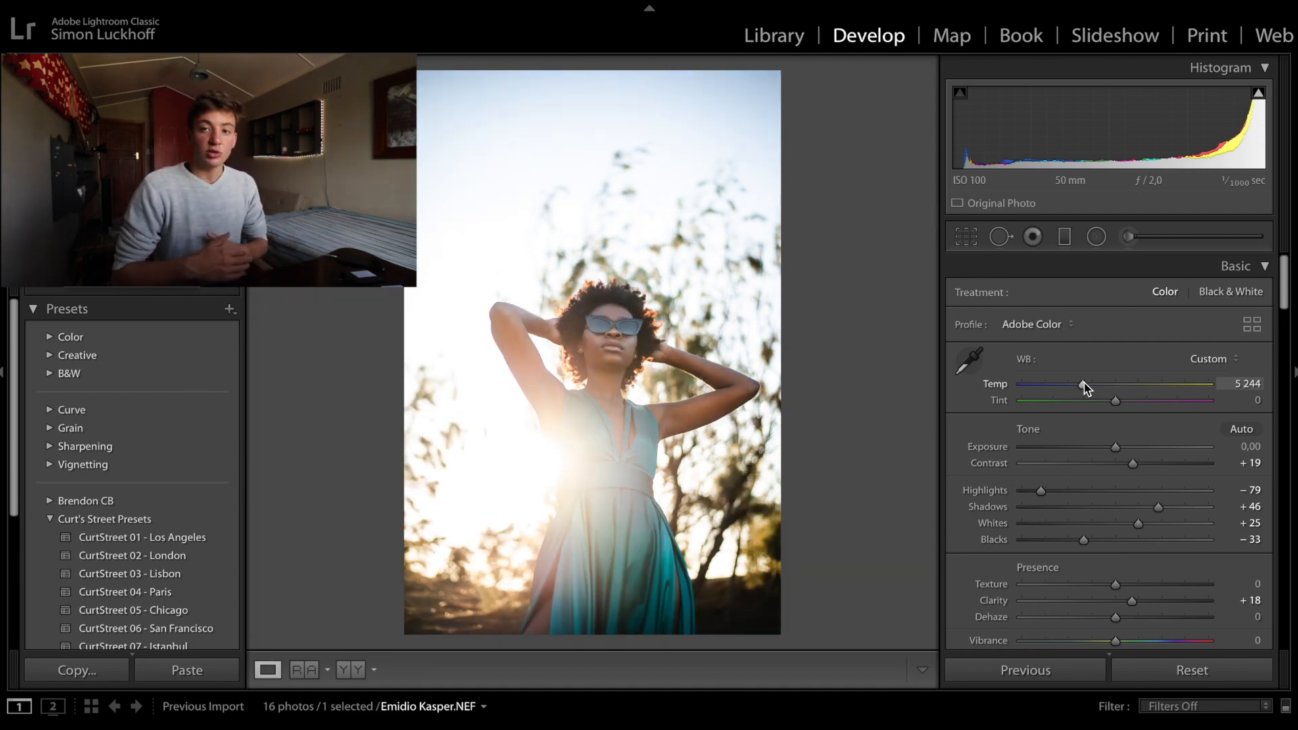
- Refine the dress portrait's tones to blacks −18, whites +14, highlights −100, shadows +38 and contrast +24
left_click_drag(1083, 540, 1129, 525)
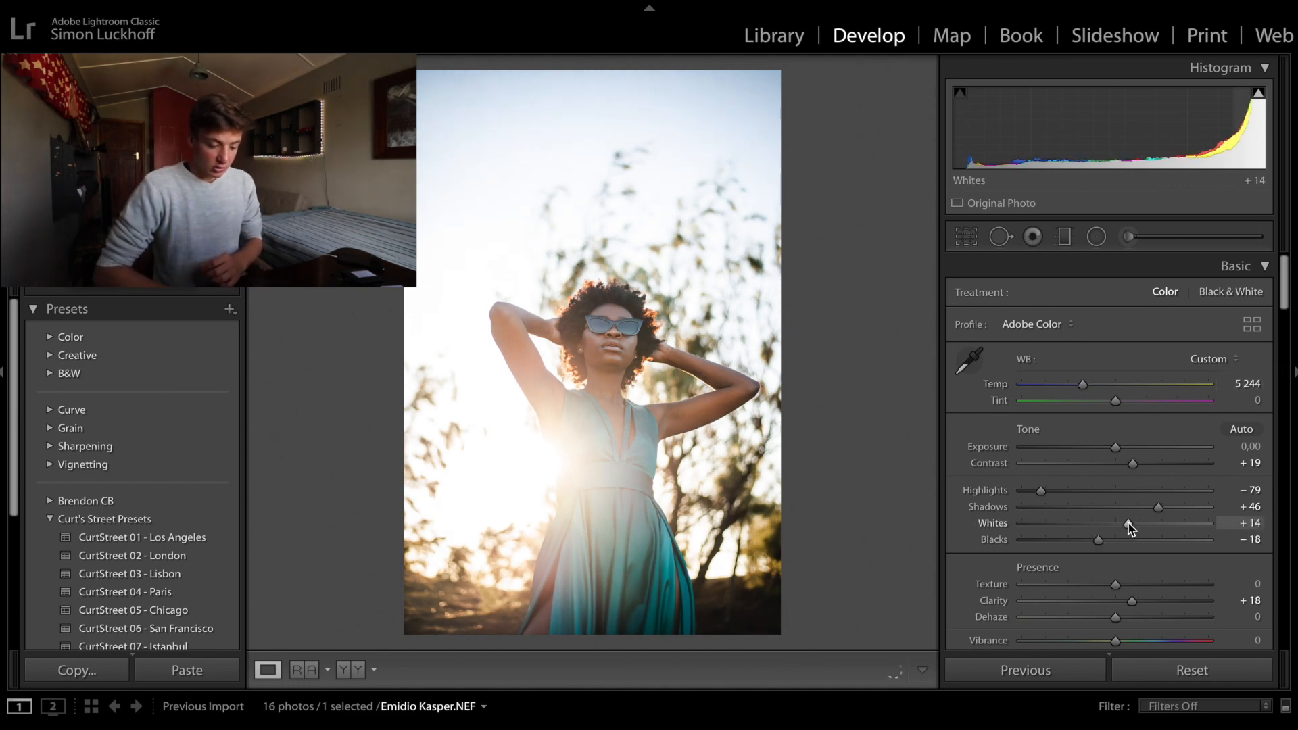
left_click_drag(1042, 490, 1017, 492)
mouse_move(1158, 506)
left_mouse_down()
mouse_move(1127, 513)
mouse_move(1142, 517)
left_mouse_up()
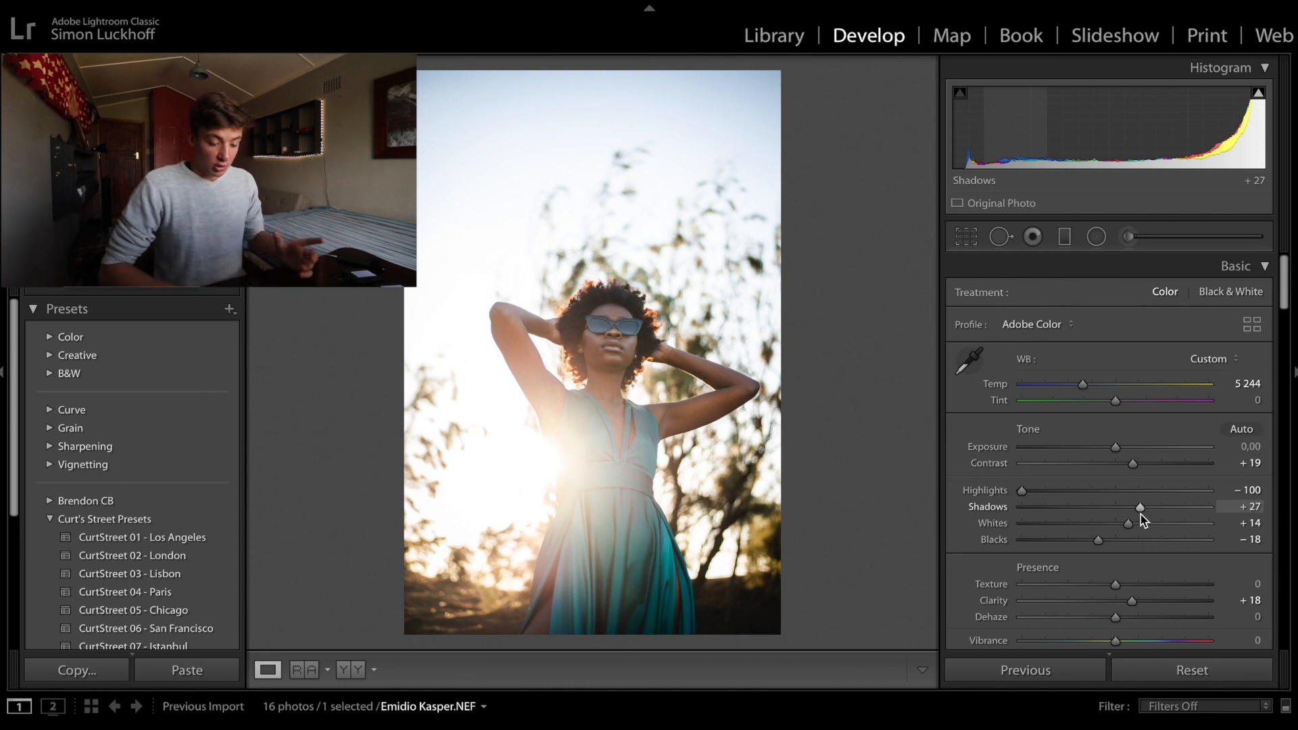
scroll(1142, 473, "down", 10)
scroll(1149, 420, "up", 10)
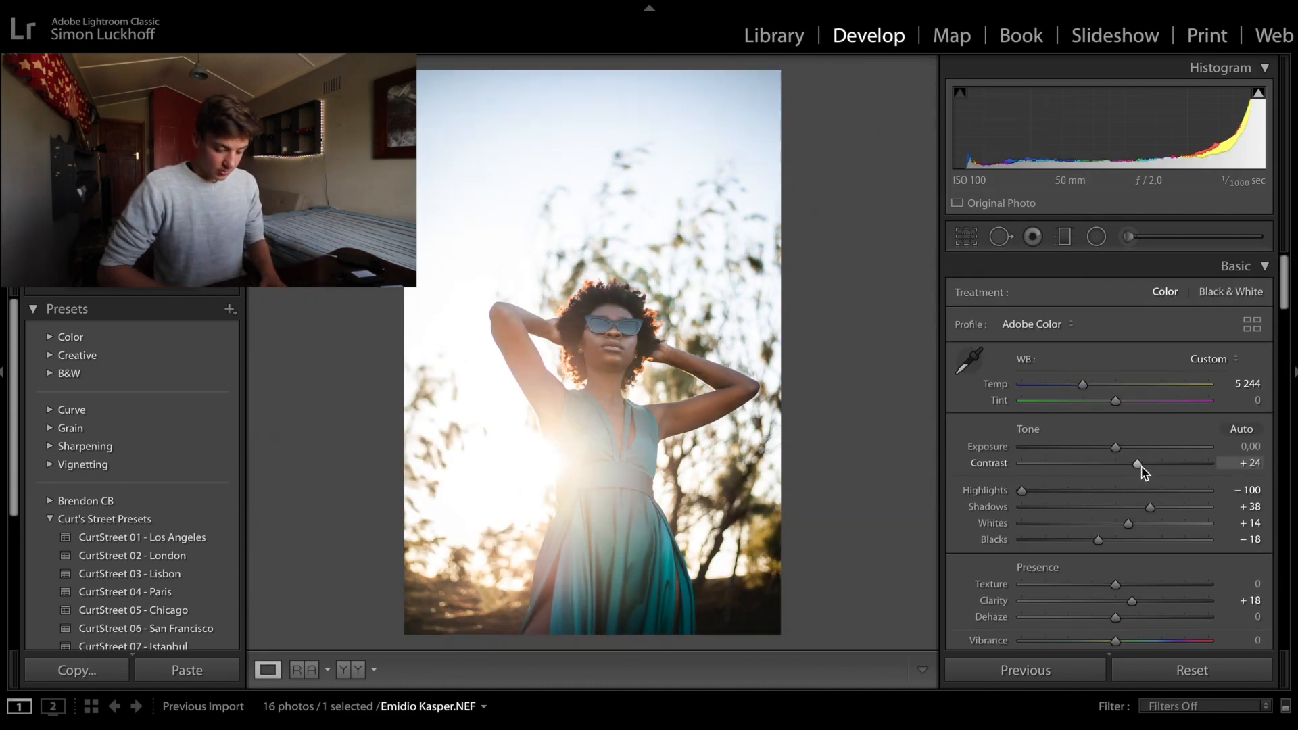